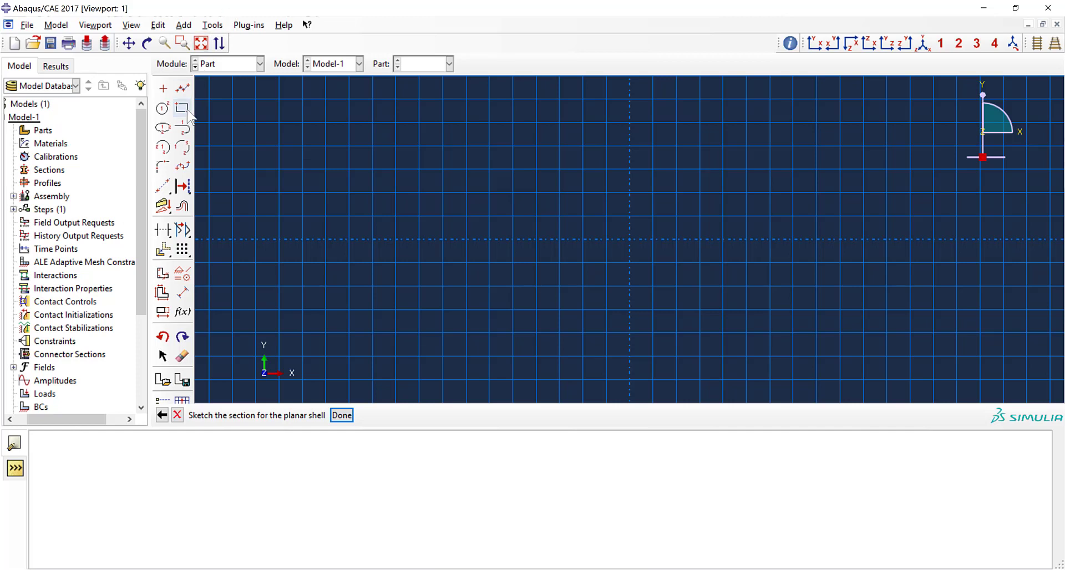
# - Sketch a rectangle from 0,0 to 10,10 as the planar shell's section and finish the sketch
pyautogui.click(183, 108)
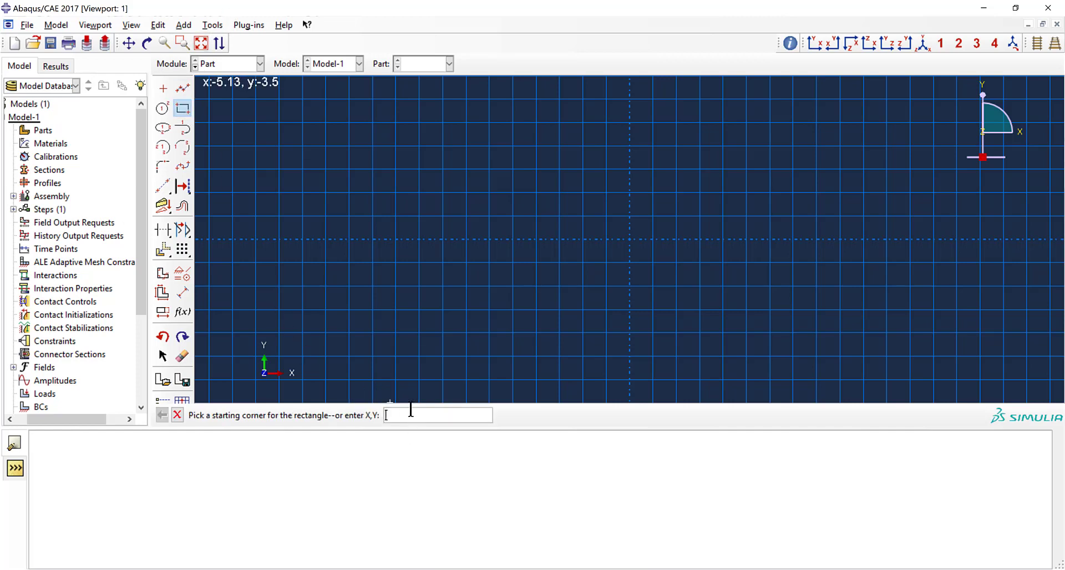
pyautogui.write('0,0')
pyautogui.press('Return')
pyautogui.write('10,10')
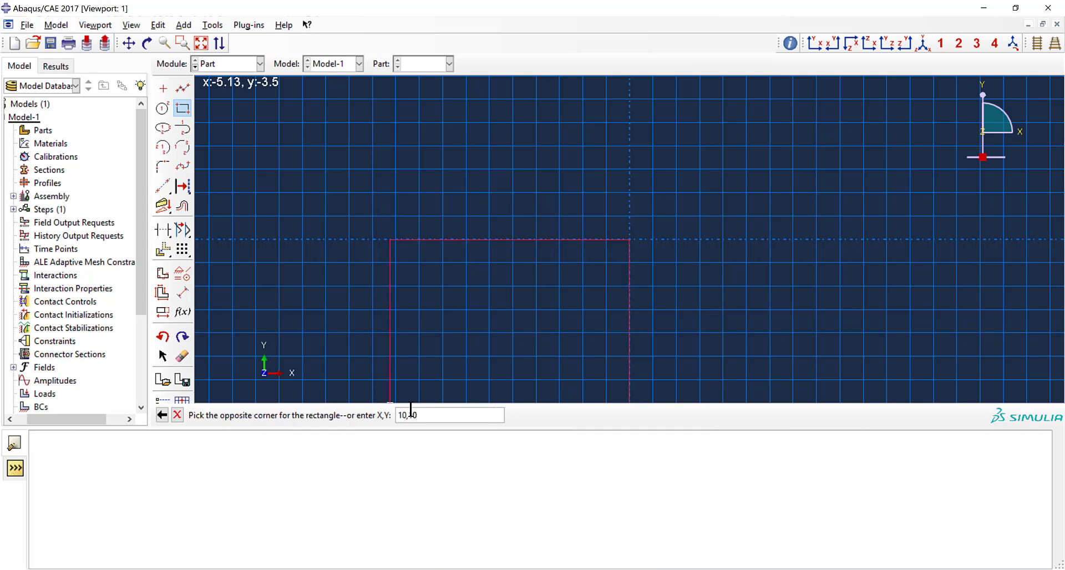
pyautogui.press('Return')
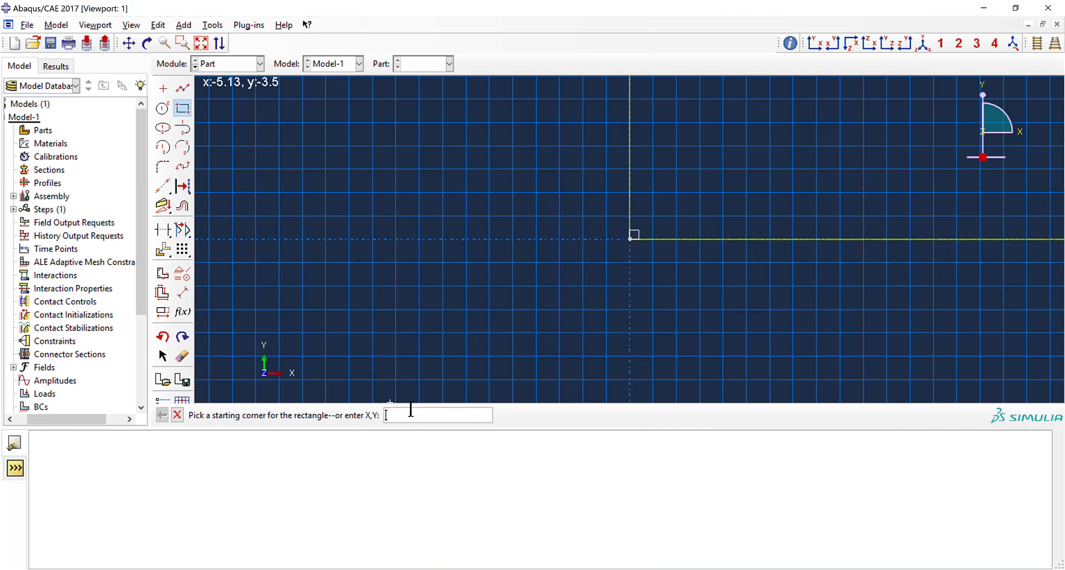
pyautogui.click(178, 415)
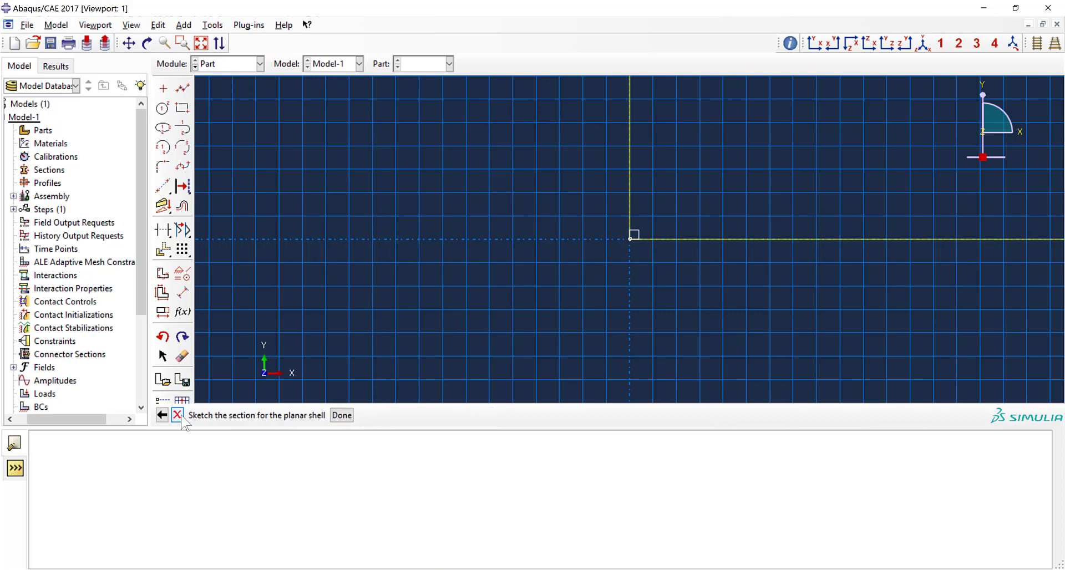
pyautogui.click(346, 417)
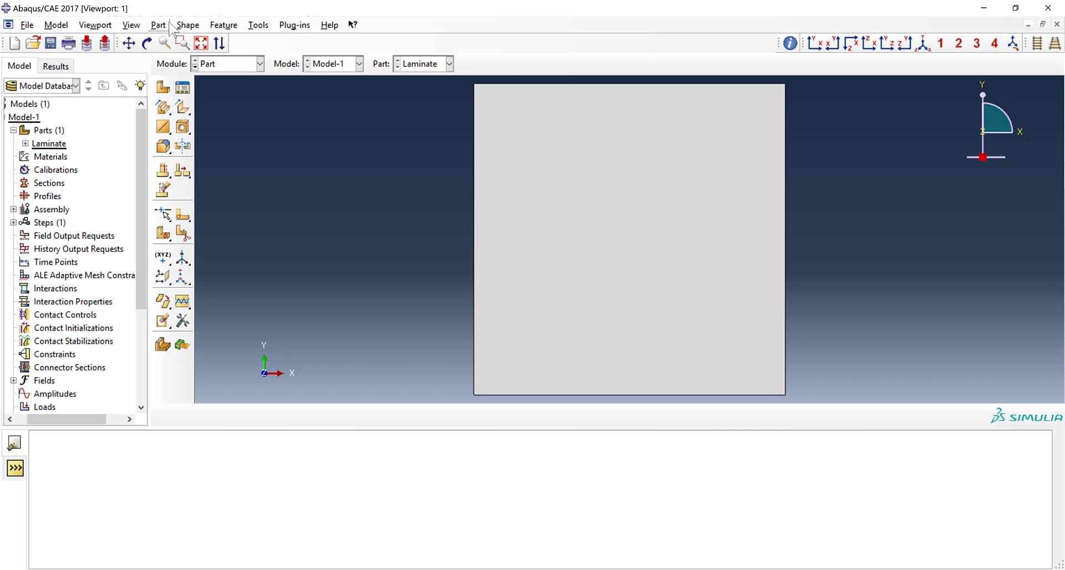
# - Begin a Through All circular hole cut on the laminate's face, accepting the shown hole direction
pyautogui.click(187, 25)
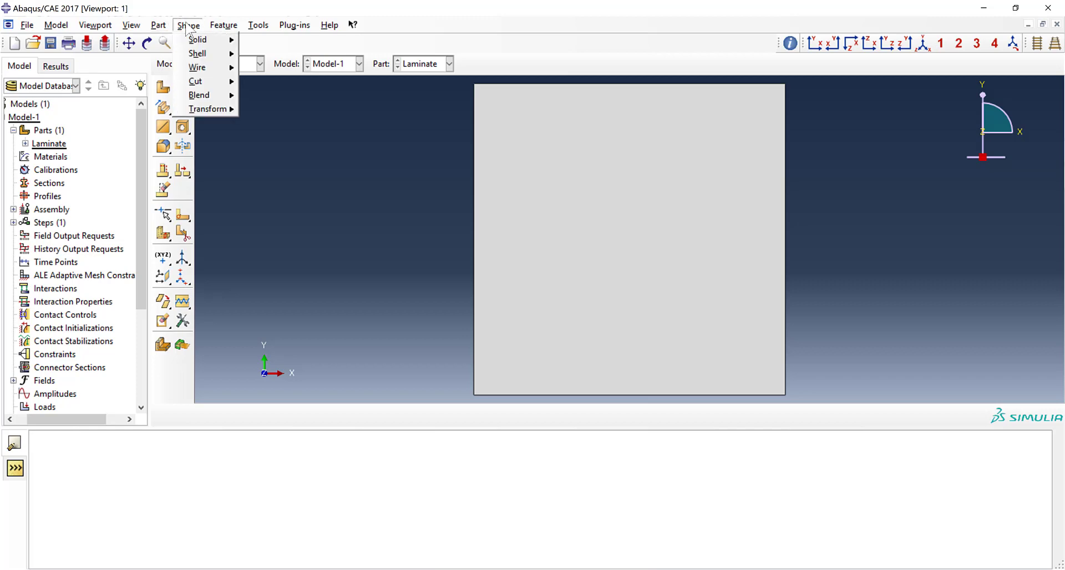
pyautogui.moveTo(203, 83)
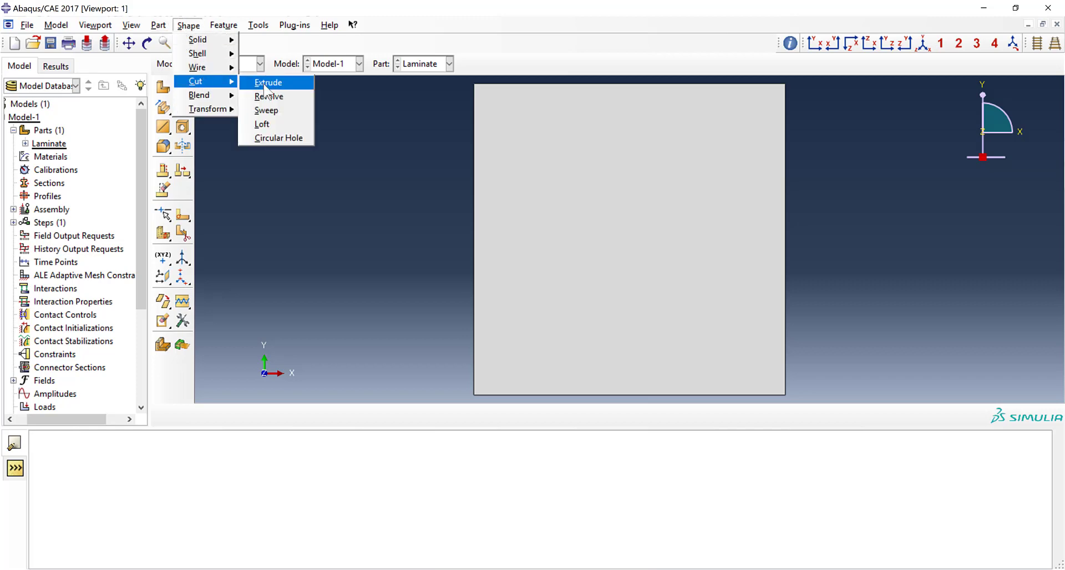
pyautogui.click(290, 139)
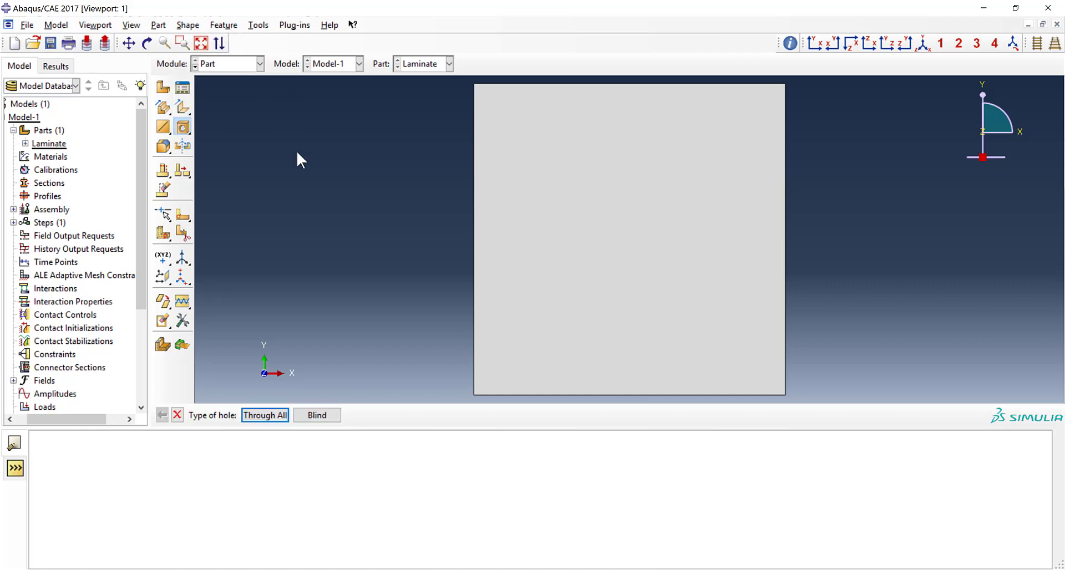
pyautogui.click(260, 415)
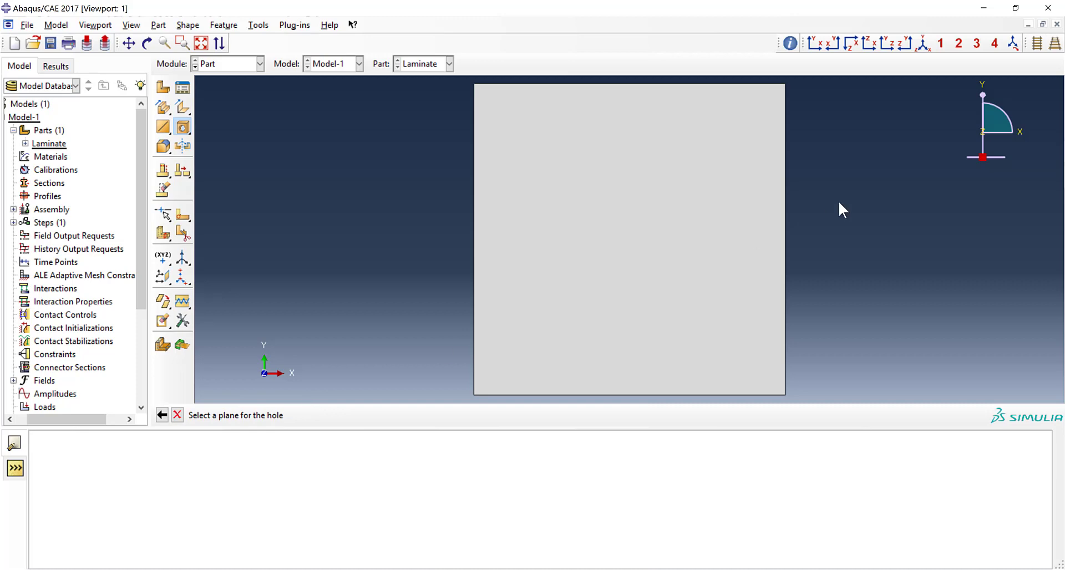
pyautogui.click(688, 215)
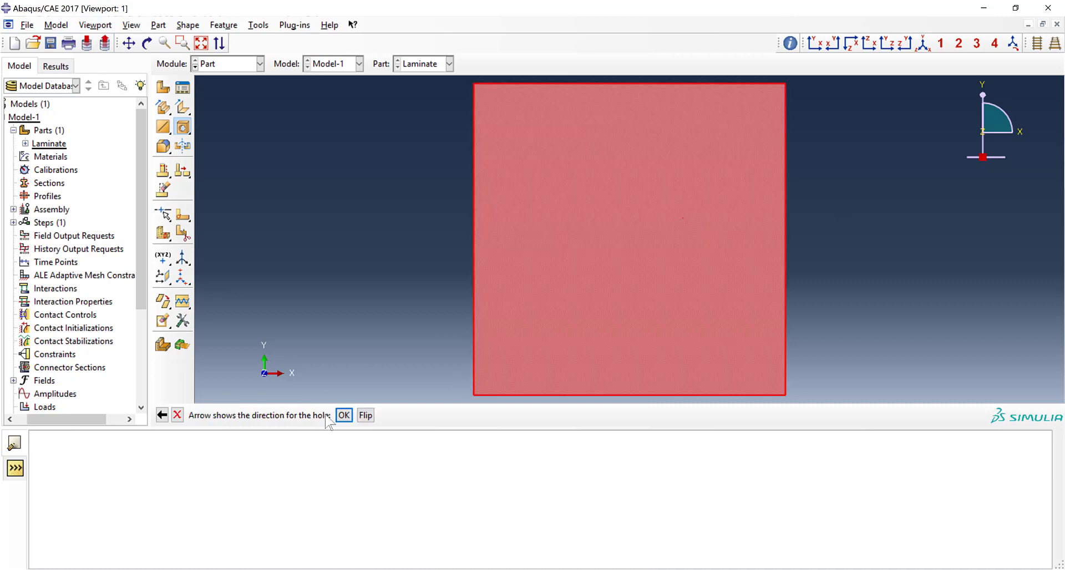
pyautogui.click(343, 415)
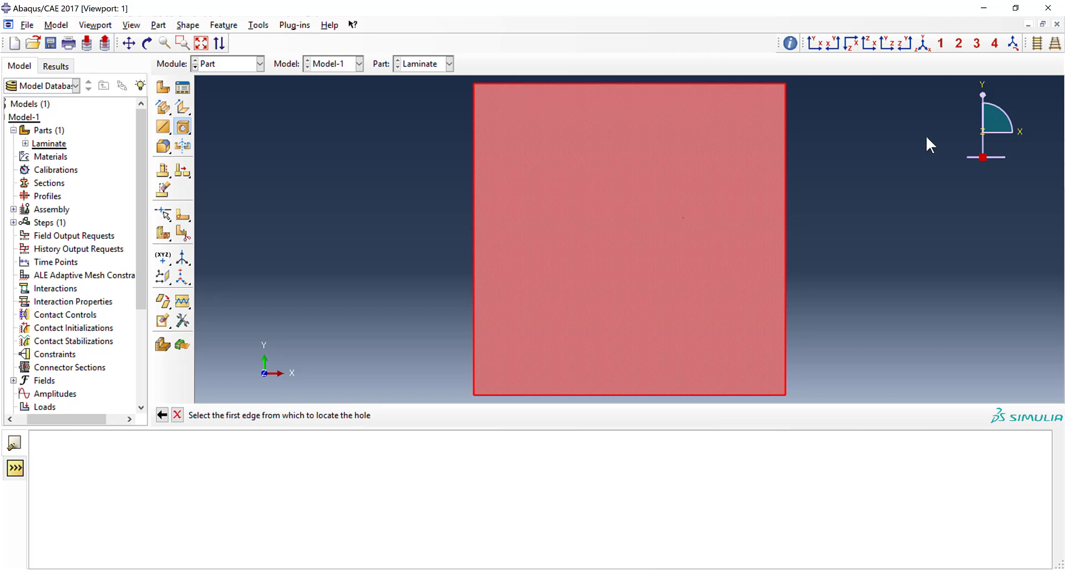
# - Locate the hole centre 5 from the laminate's left edge and 5 from its bottom edge, with a diameter of 4
pyautogui.click(923, 44)
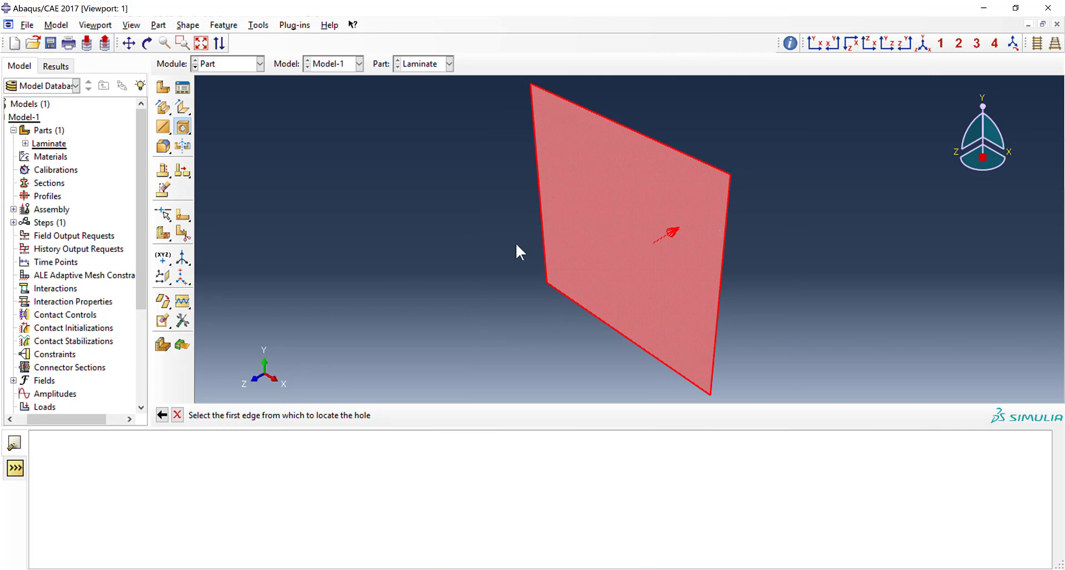
pyautogui.click(539, 186)
pyautogui.write('5')
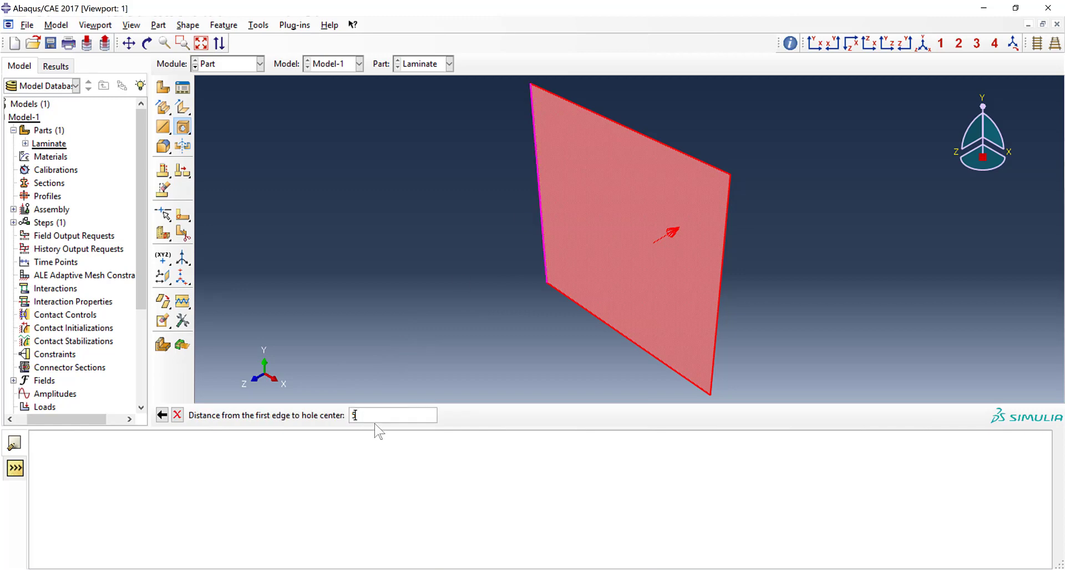
pyautogui.press('Return')
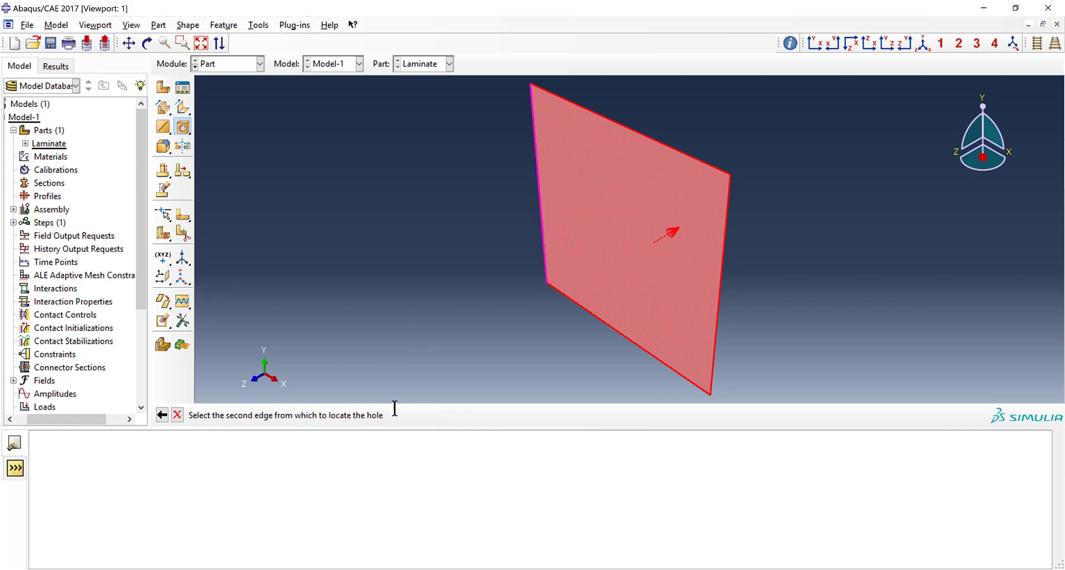
pyautogui.click(641, 347)
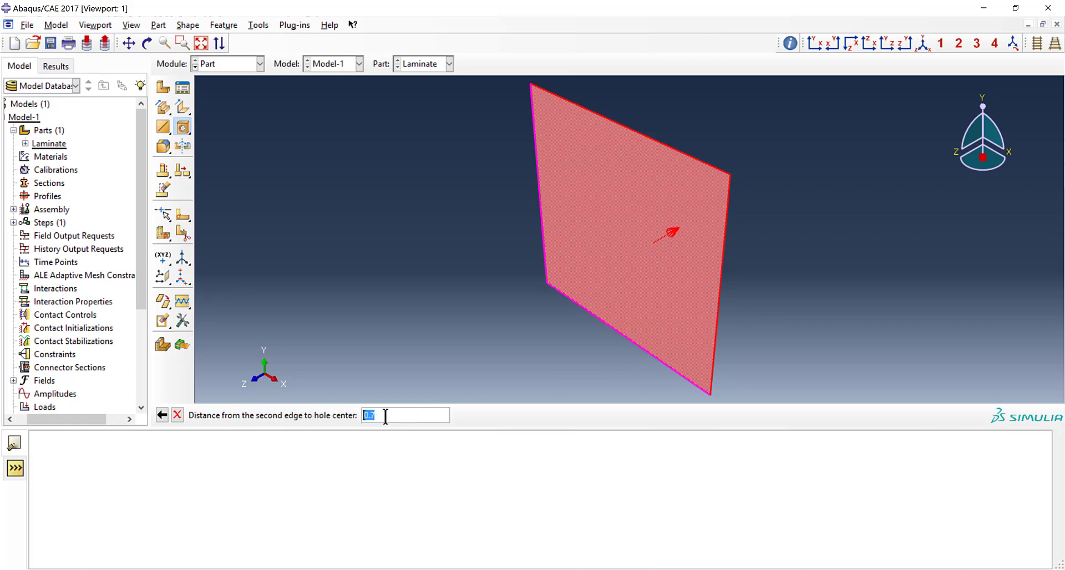
pyautogui.write('5')
pyautogui.press('Return')
pyautogui.write('4')
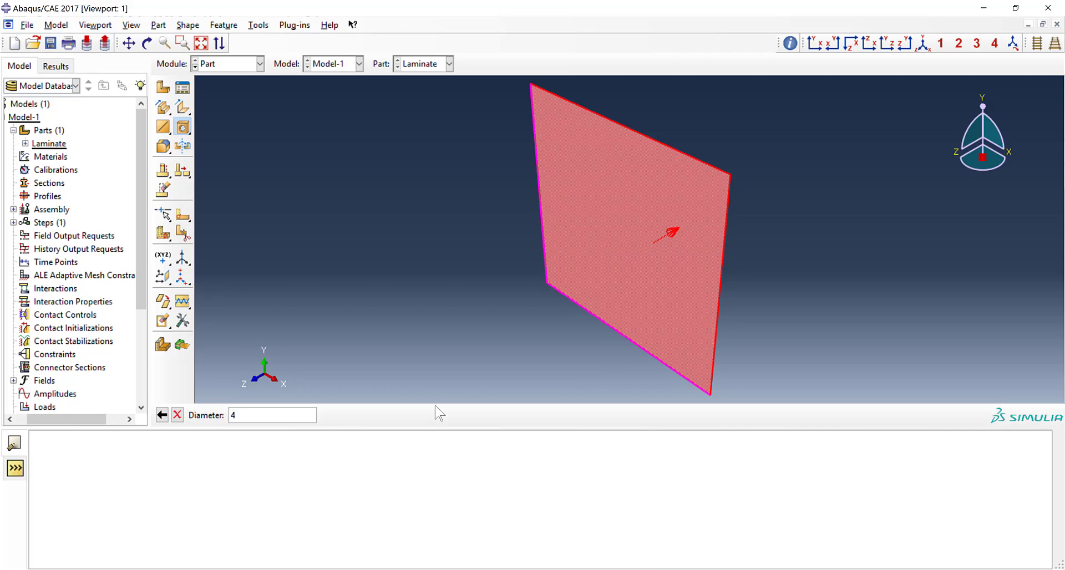
pyautogui.press('Return')
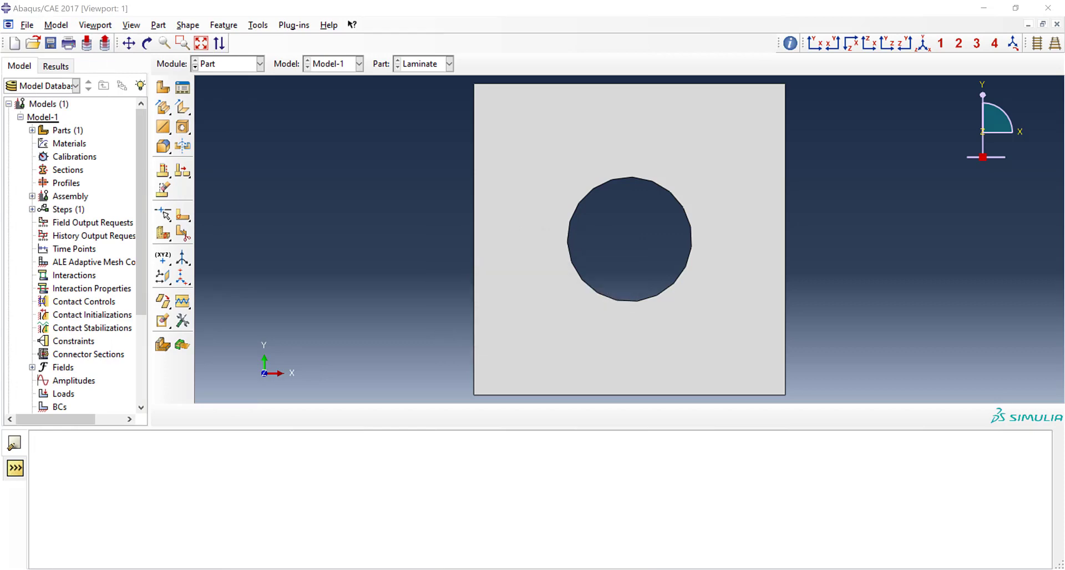
# - In the Property module, create a material with User Material behavior, Mechanical type, and a single mechanical constant of 0.144
pyautogui.click(260, 64)
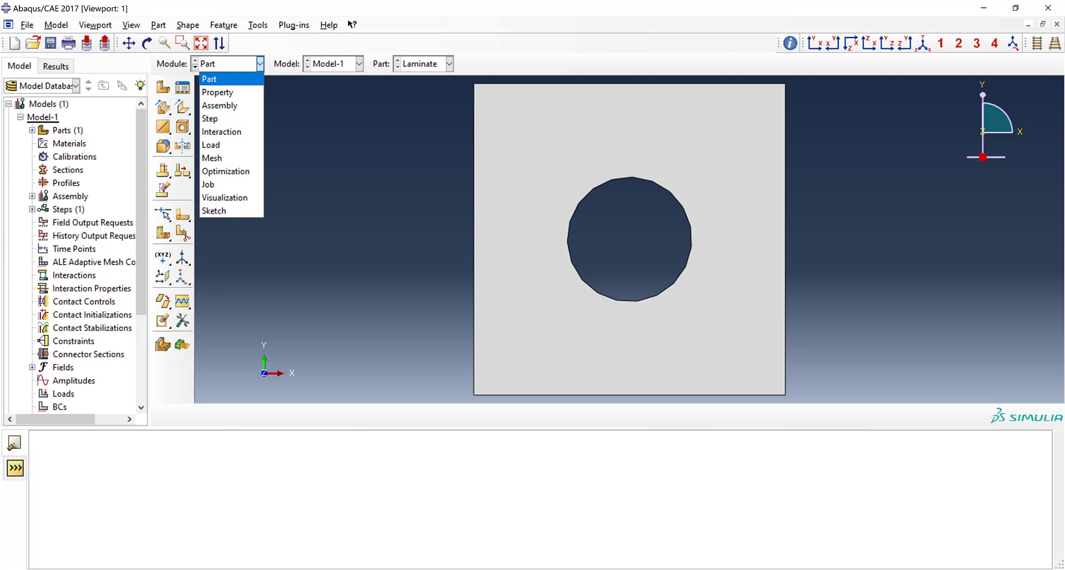
pyautogui.click(221, 92)
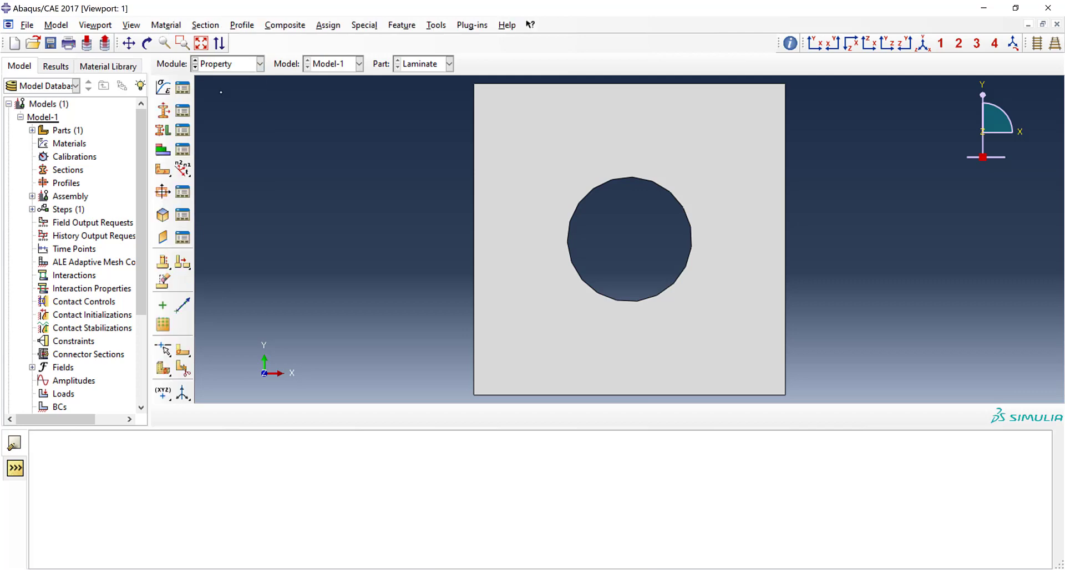
pyautogui.click(163, 88)
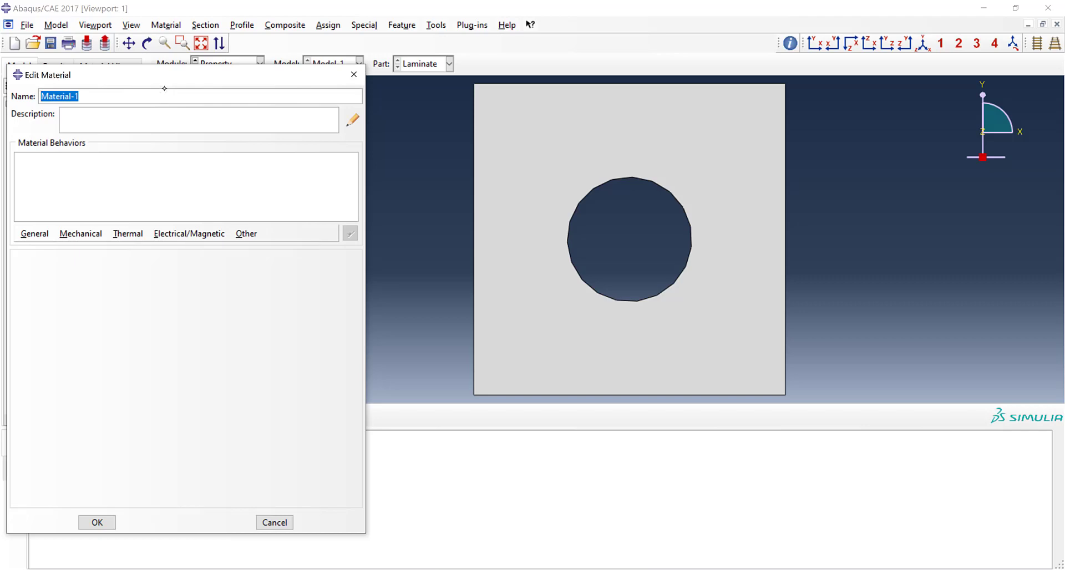
pyautogui.click(42, 235)
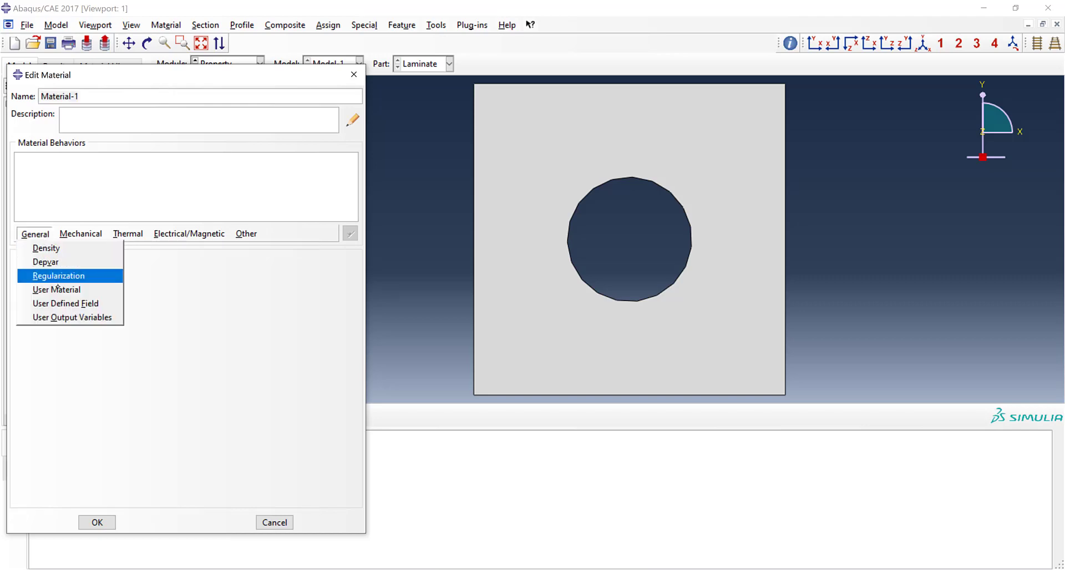
pyautogui.click(79, 290)
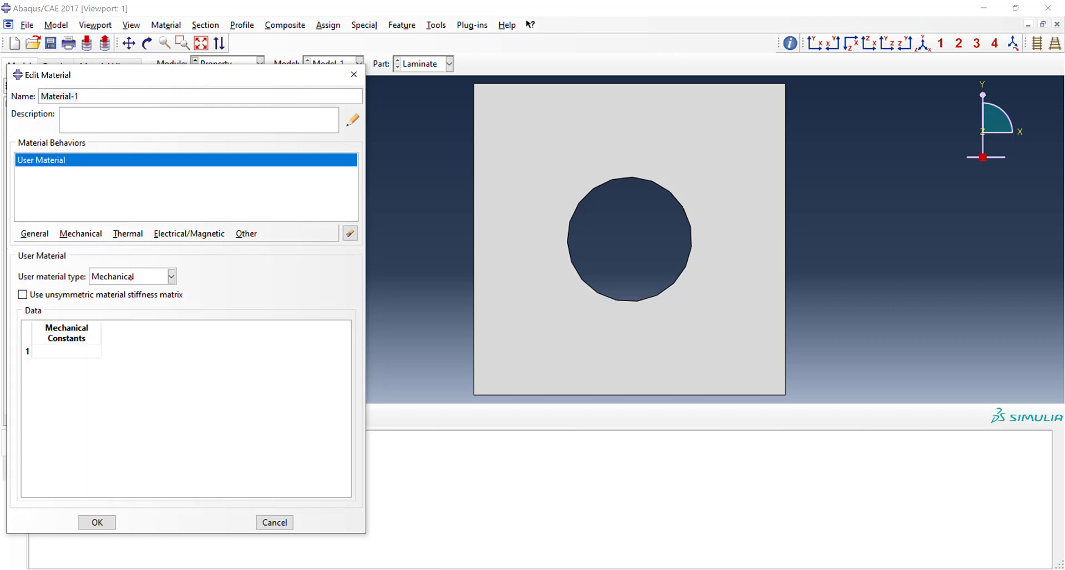
pyautogui.click(79, 350)
pyautogui.write('0.144')
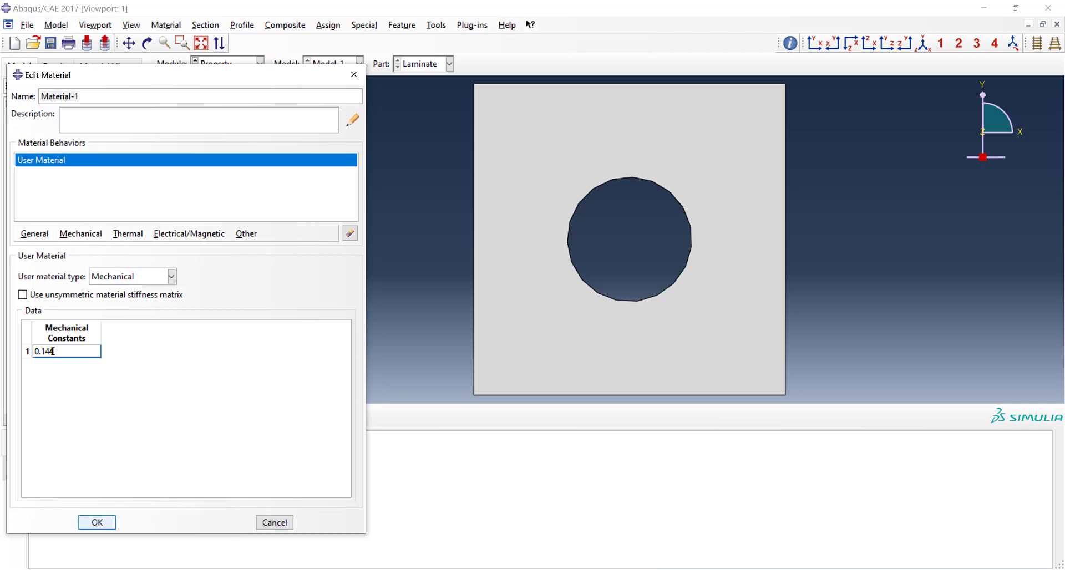
pyautogui.click(105, 522)
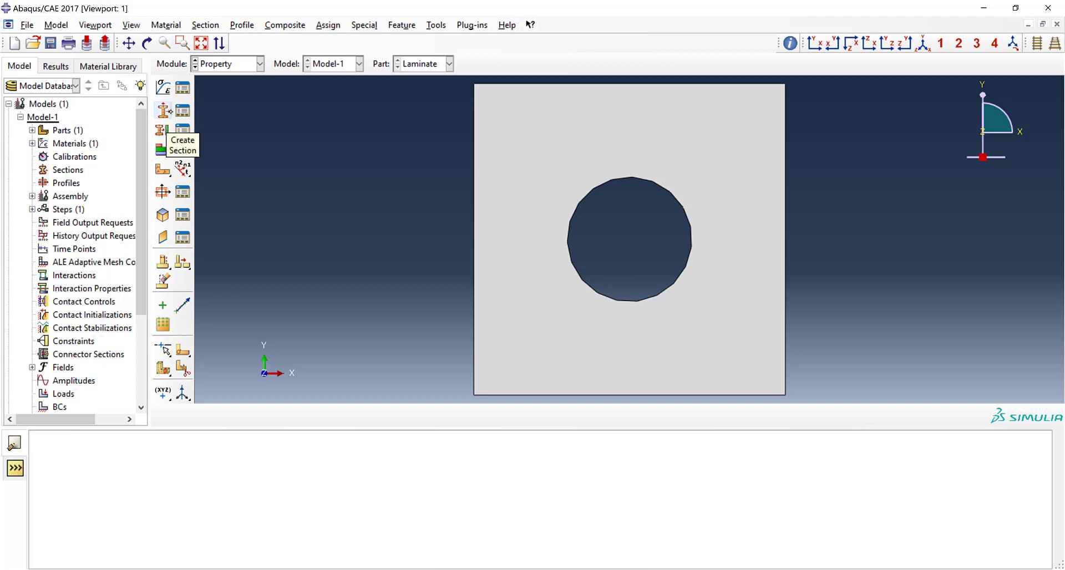
# - Create a homogeneous shell section using Material-1 with a shell thickness of 0.144
pyautogui.click(161, 129)
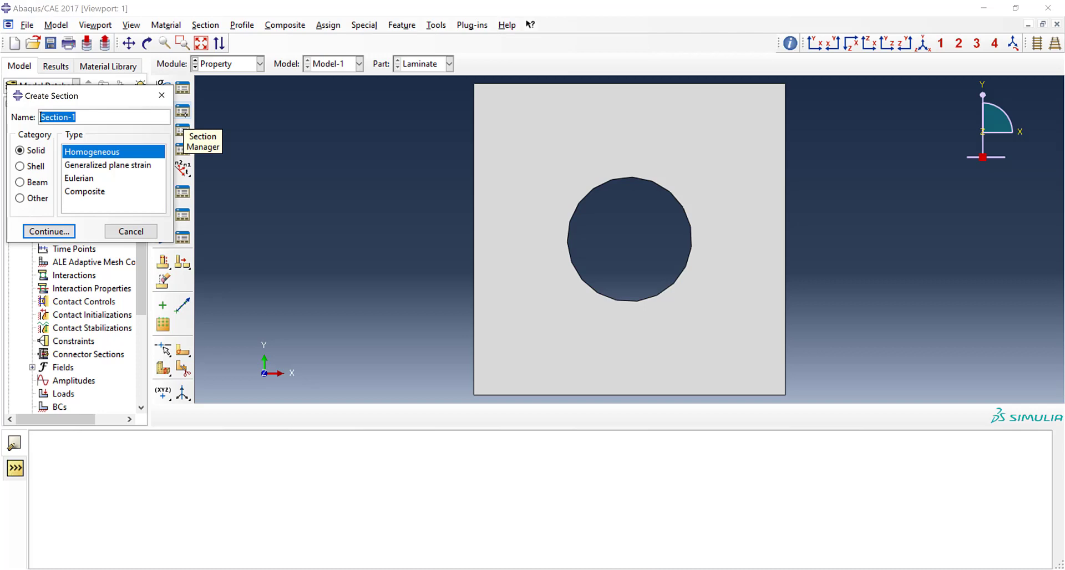
pyautogui.click(35, 167)
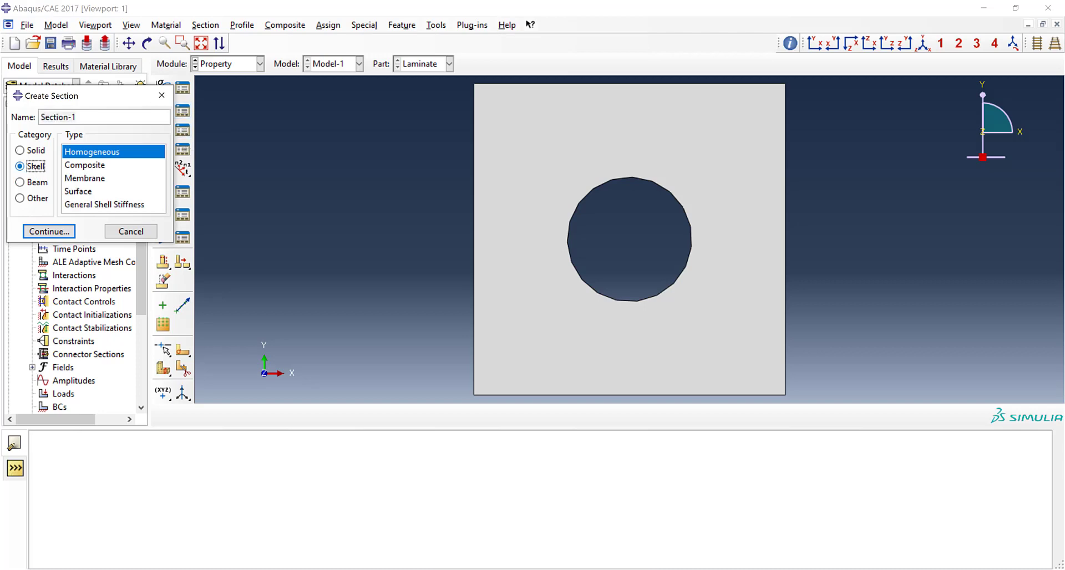
pyautogui.click(55, 231)
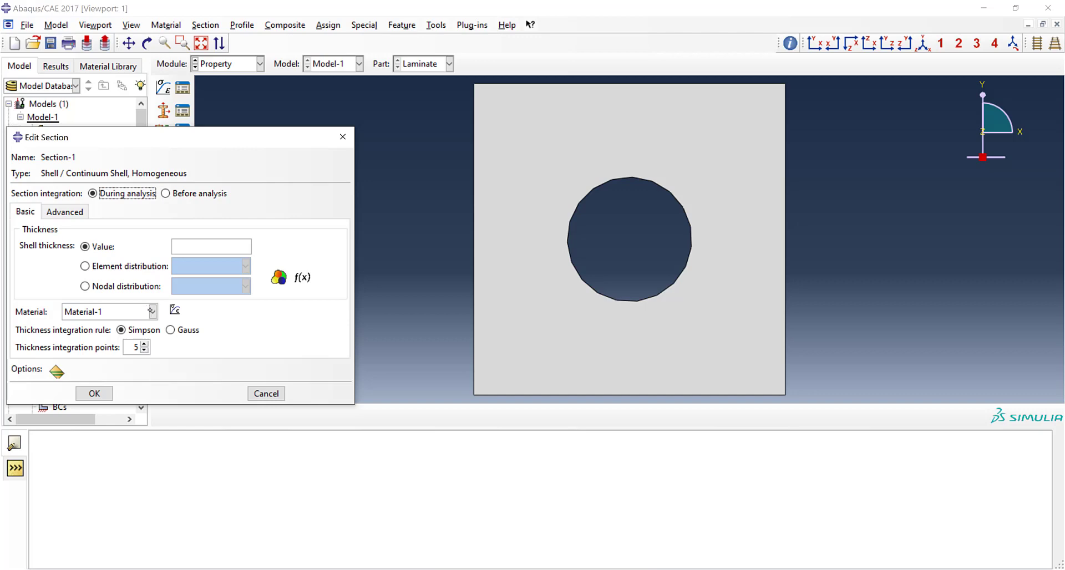
pyautogui.click(107, 395)
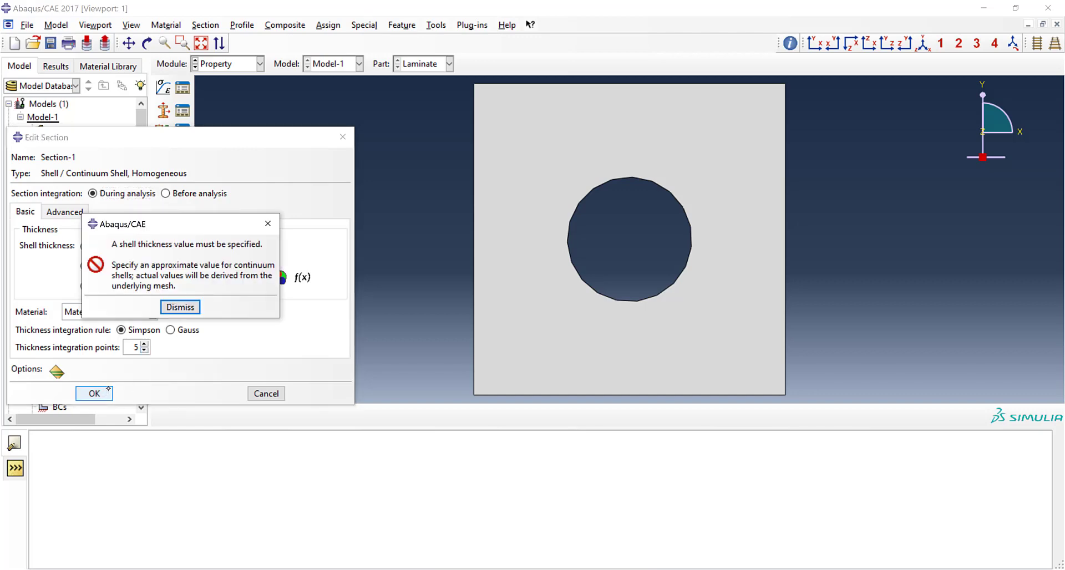
pyautogui.click(180, 307)
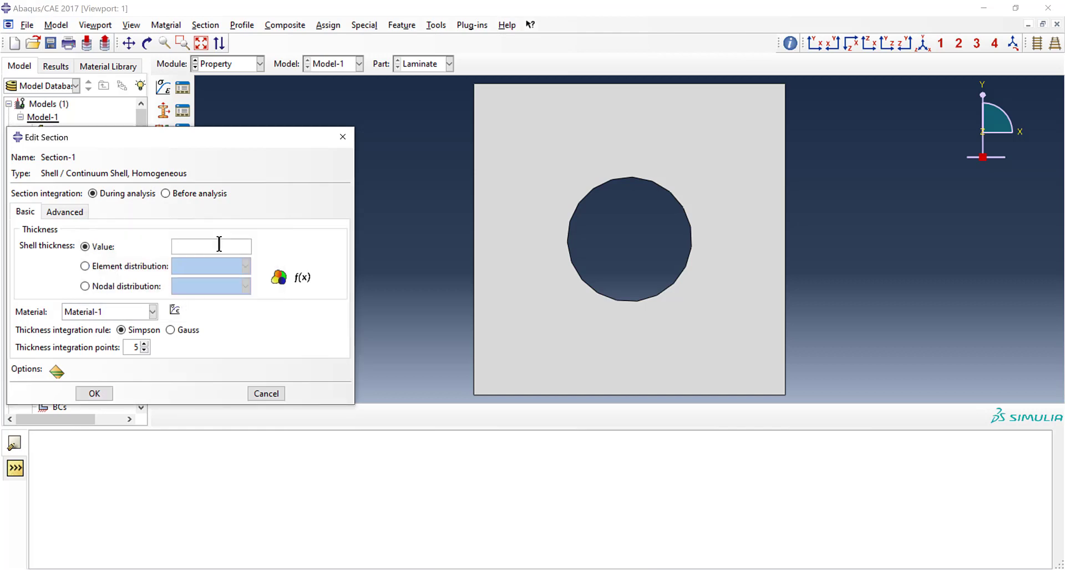
pyautogui.write('0.144')
pyautogui.click(97, 392)
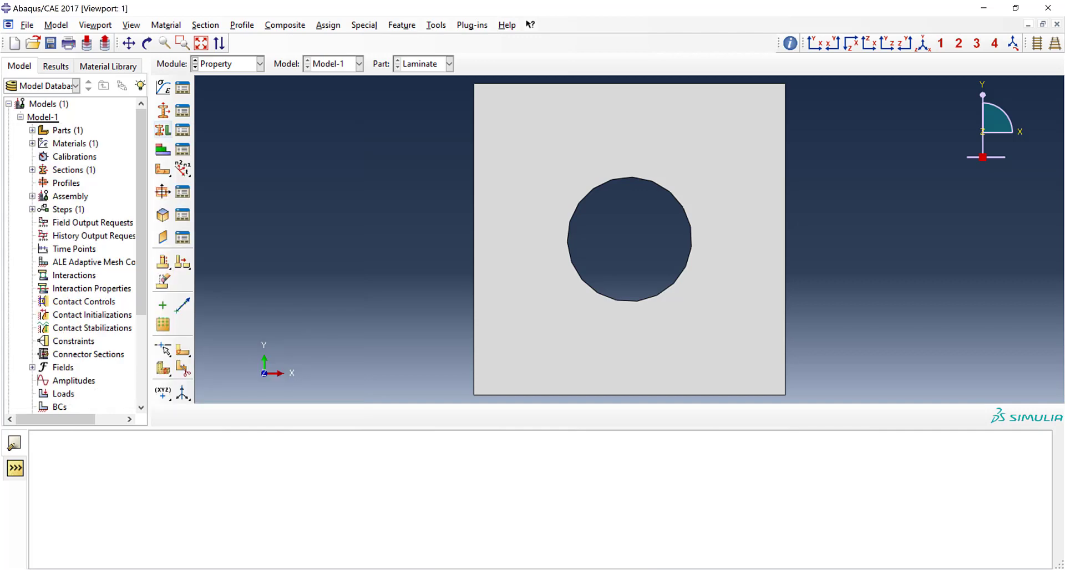
# - Assign Section-1 to the entire laminate face, creating the region set WholeLaminate and keeping the Middle surface shell offset
pyautogui.click(163, 129)
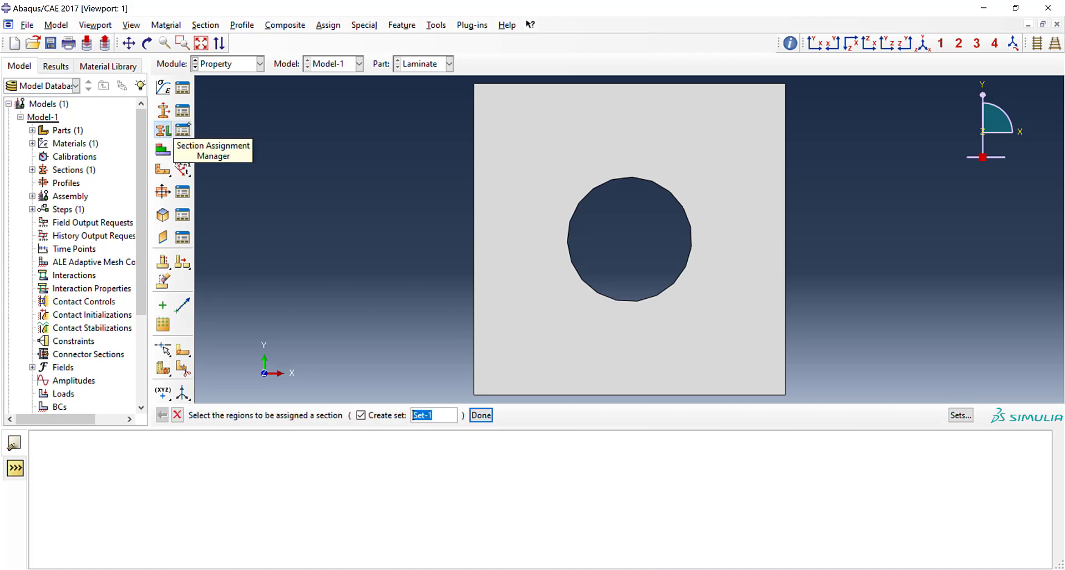
pyautogui.click(564, 347)
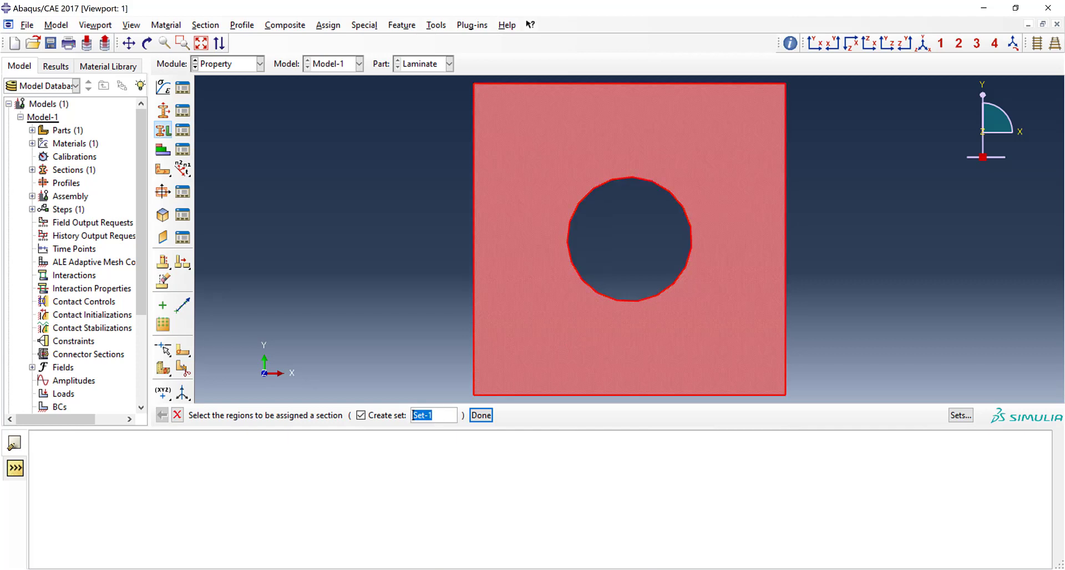
pyautogui.write('Whole')
pyautogui.write('Laminate')
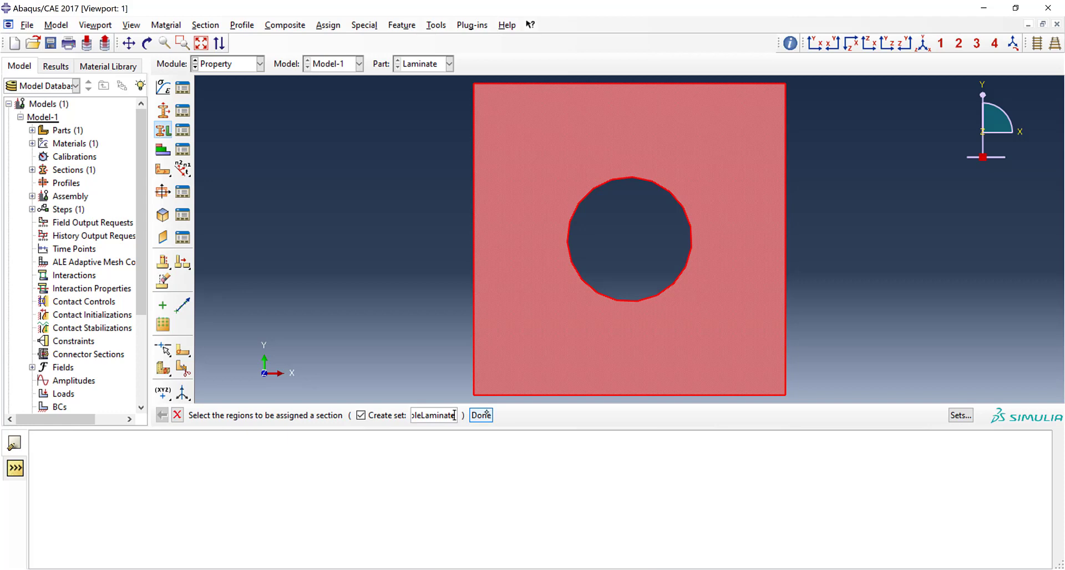
pyautogui.click(481, 415)
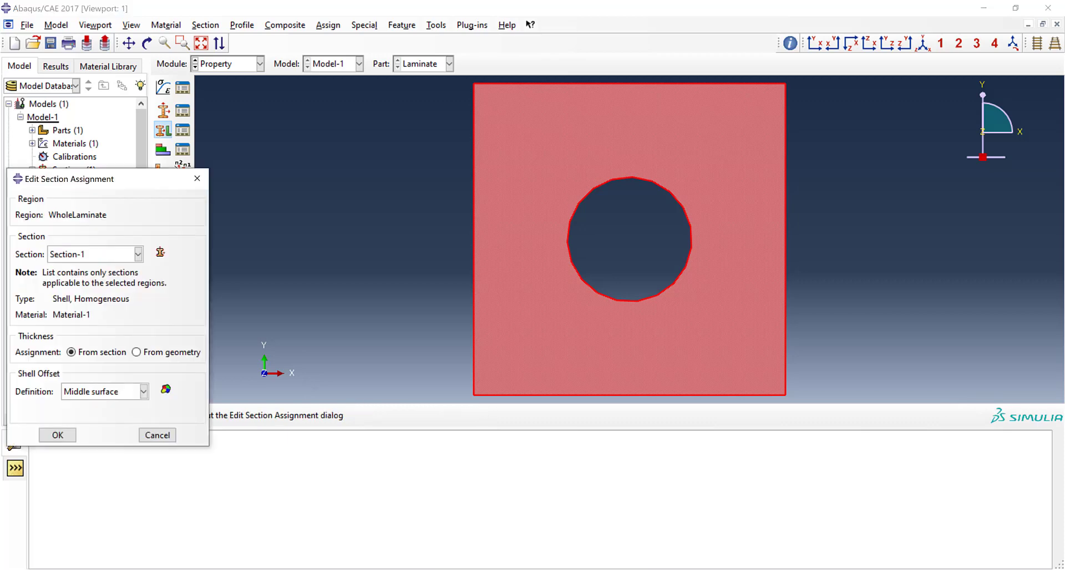
pyautogui.click(61, 434)
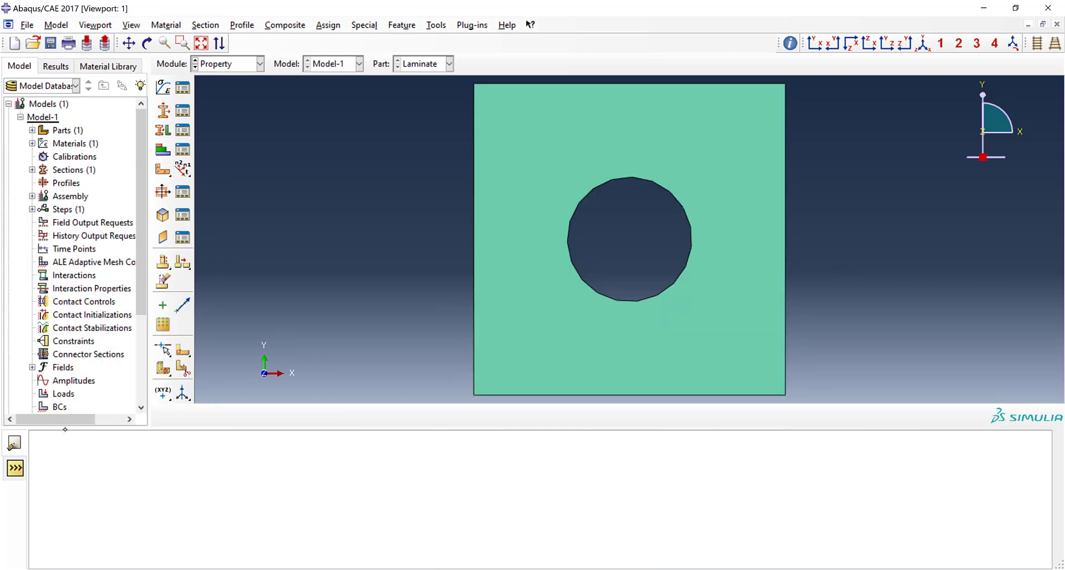
pyautogui.click(437, 25)
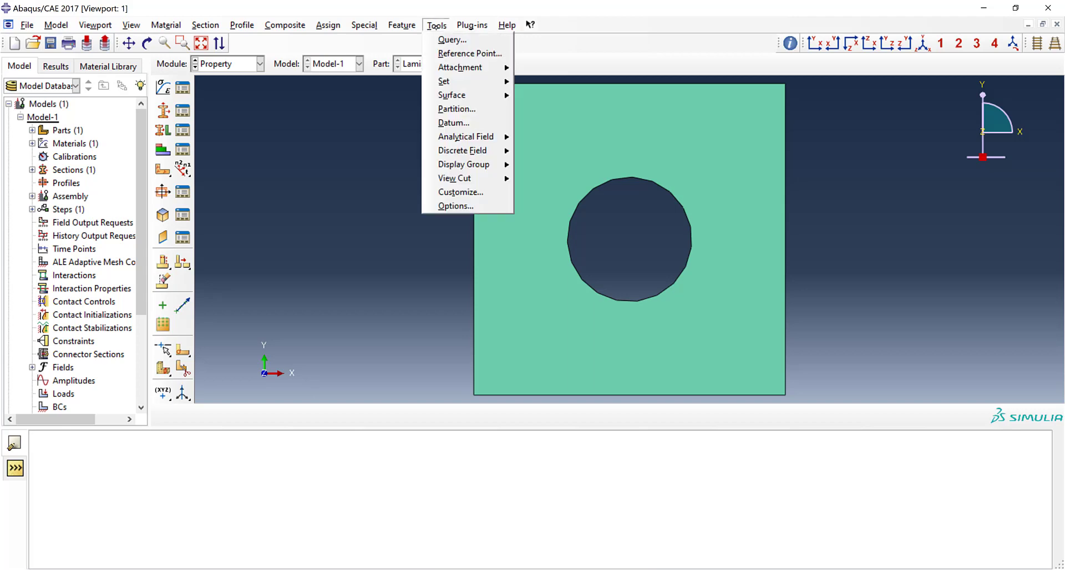
pyautogui.moveTo(466, 81)
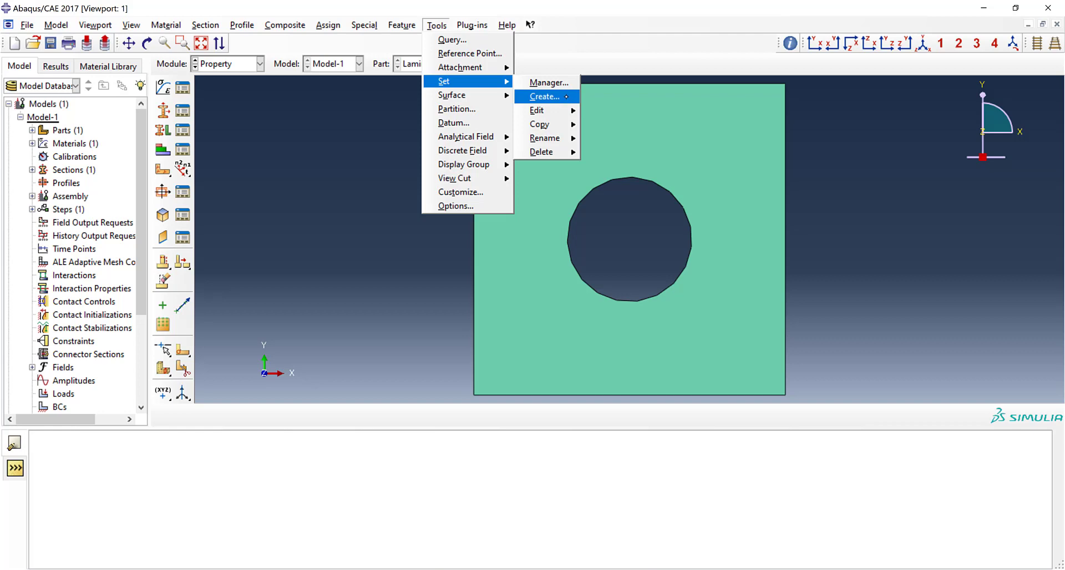
pyautogui.click(410, 6)
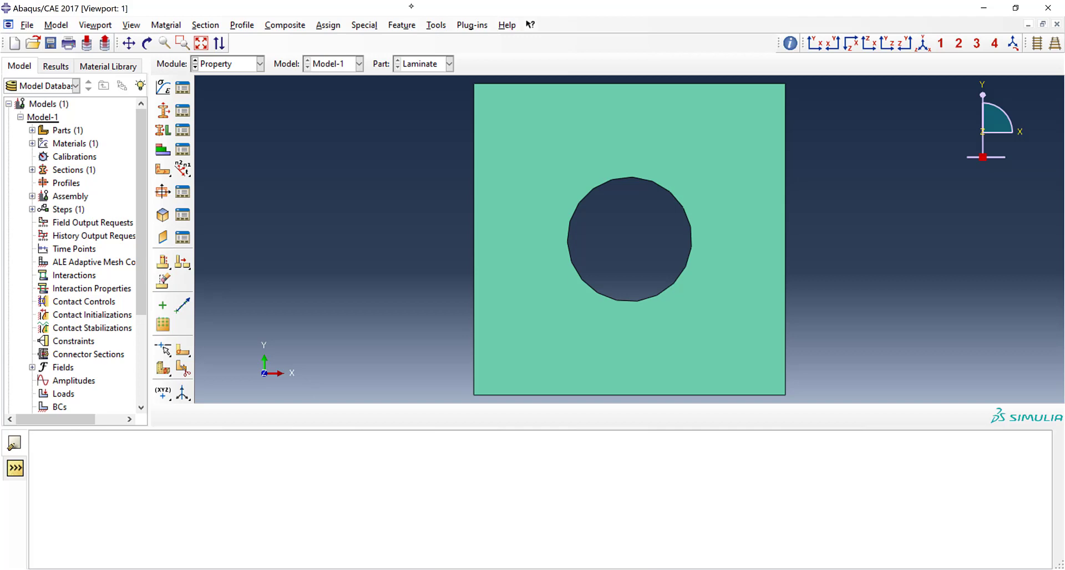
# - Examine the Laminate part's WholeLaminate set and features, the defined sections and the assembly contents in the model tree
pyautogui.click(32, 130)
pyautogui.click(44, 143)
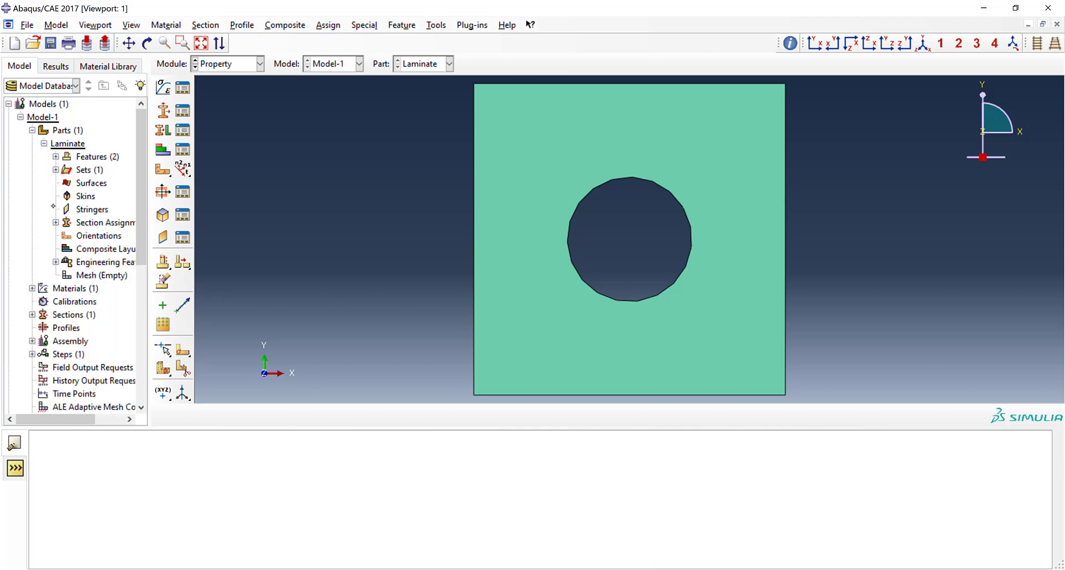
pyautogui.click(55, 169)
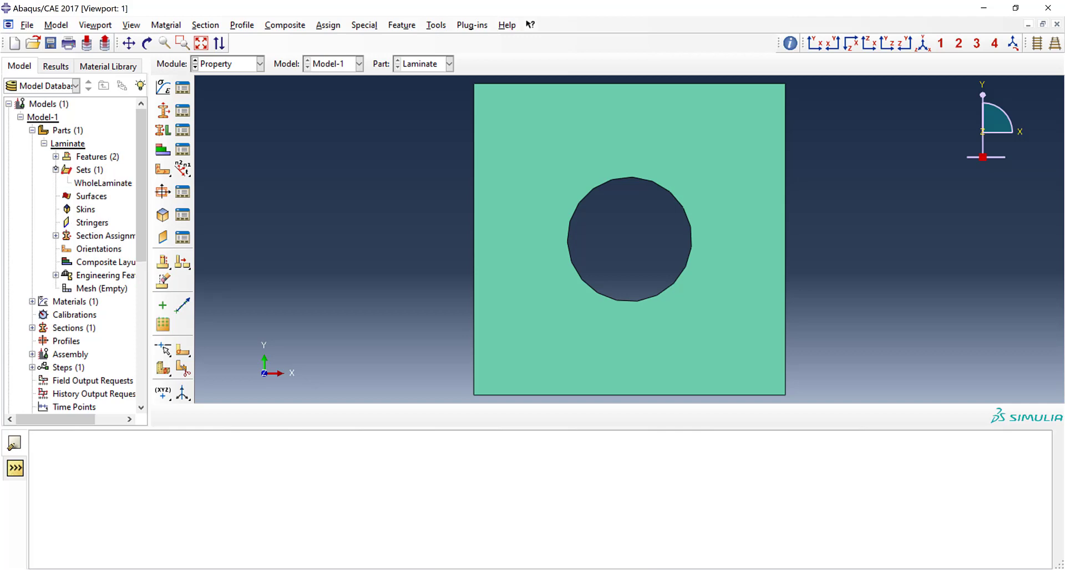
pyautogui.click(114, 183)
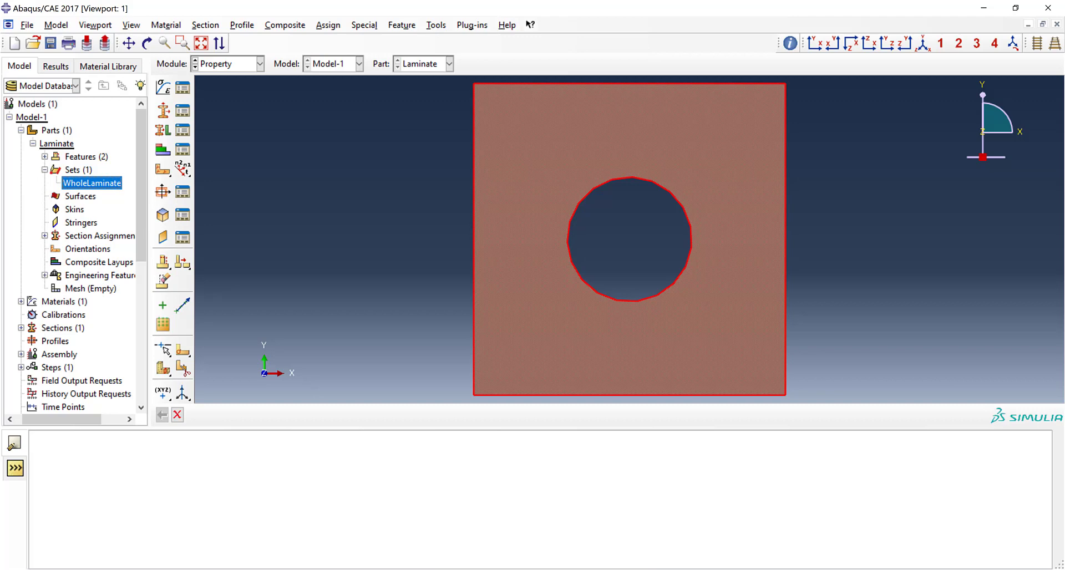
pyautogui.click(45, 157)
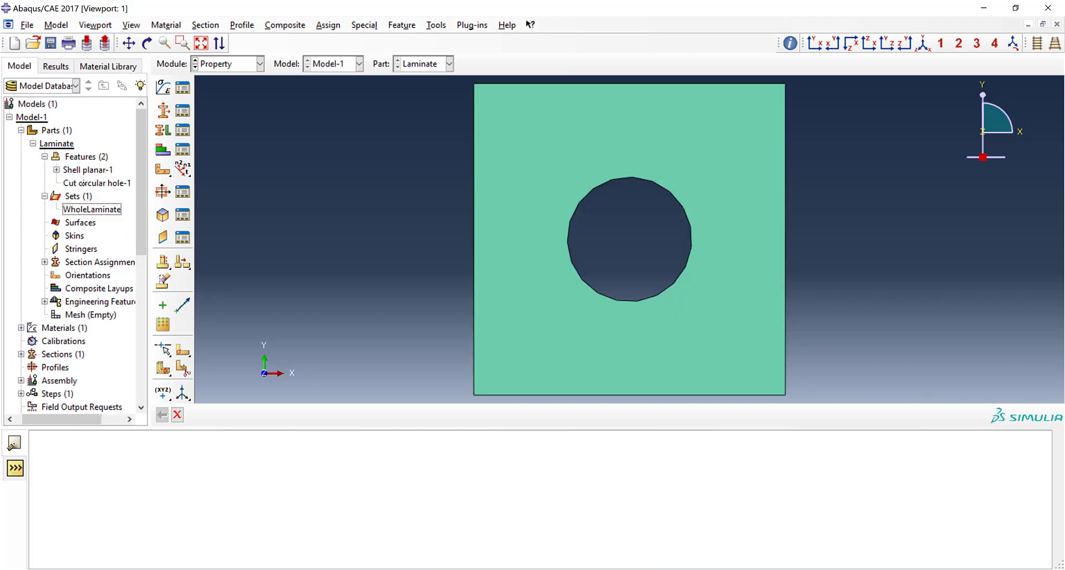
pyautogui.click(57, 170)
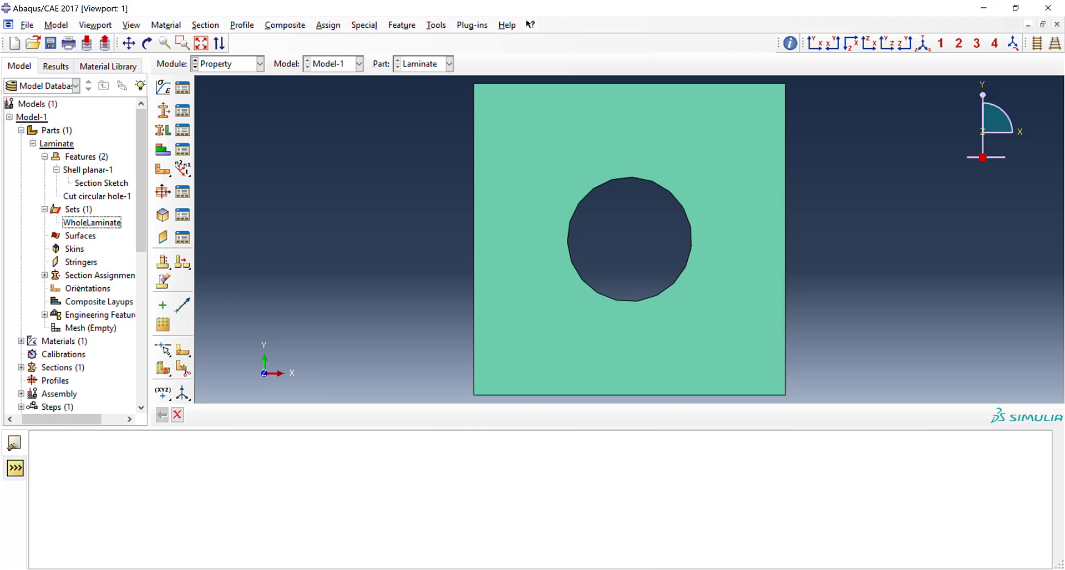
pyautogui.click(21, 131)
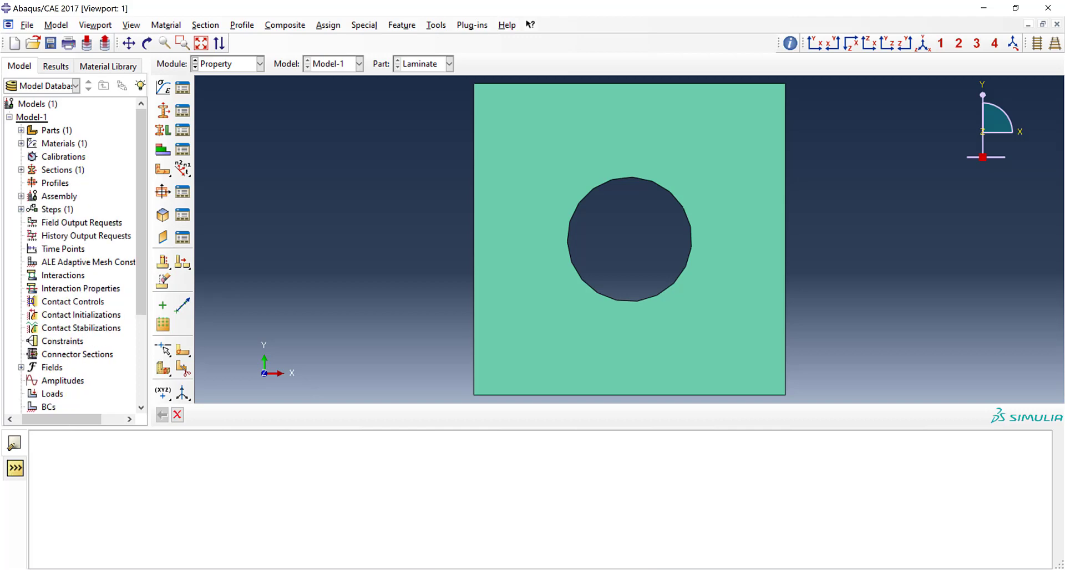
pyautogui.click(21, 170)
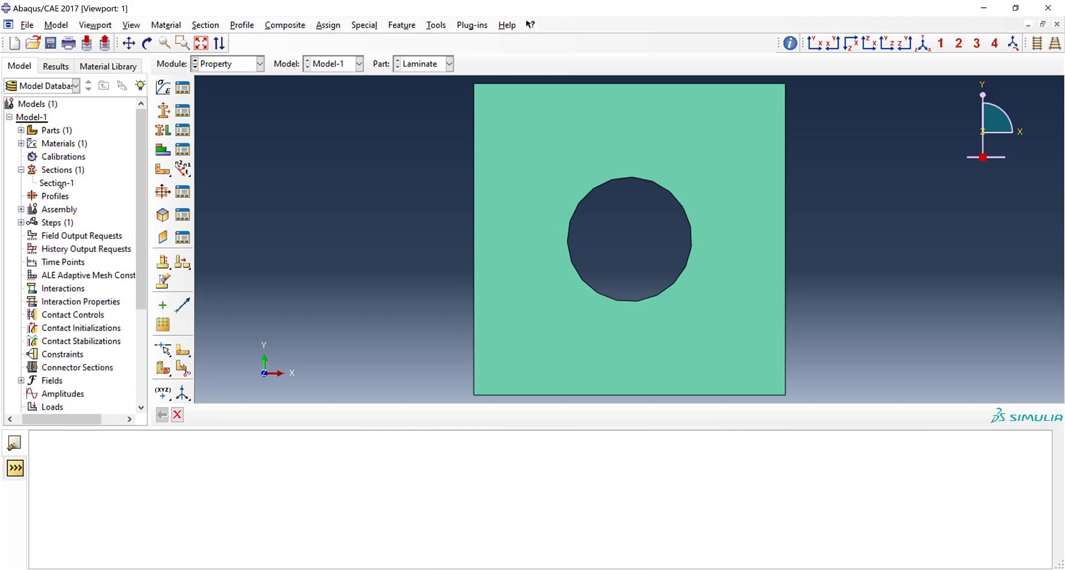
pyautogui.click(21, 170)
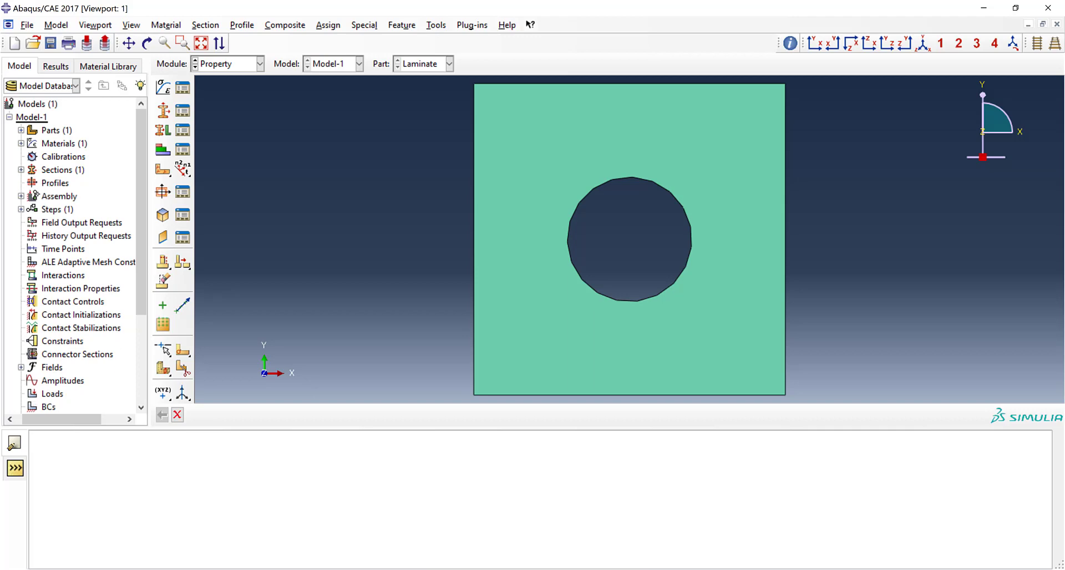
pyautogui.click(21, 196)
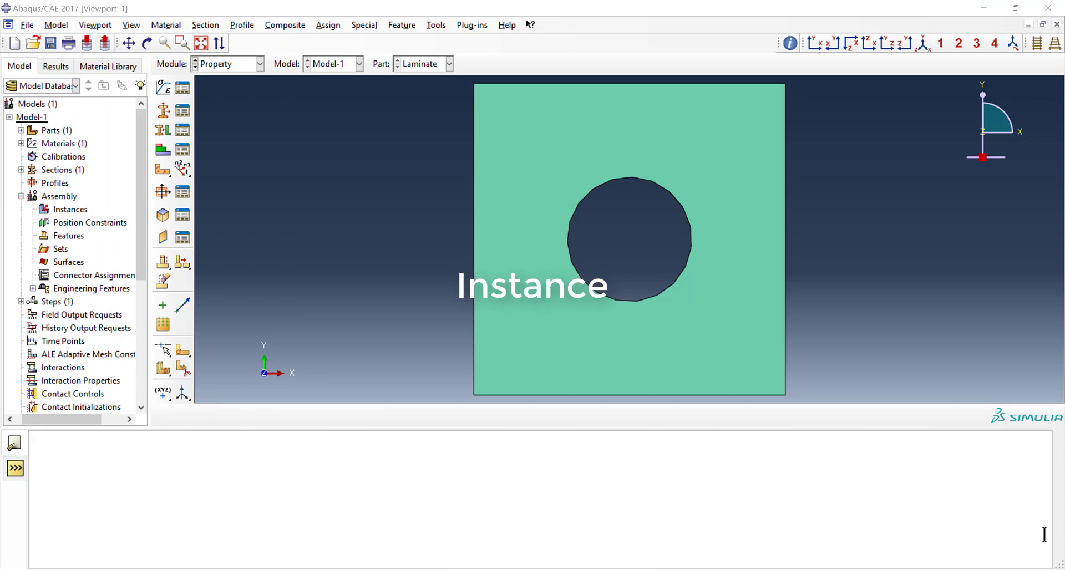
# - In the Assembly module, create a dependent instance of the Laminate part
pyautogui.click(260, 63)
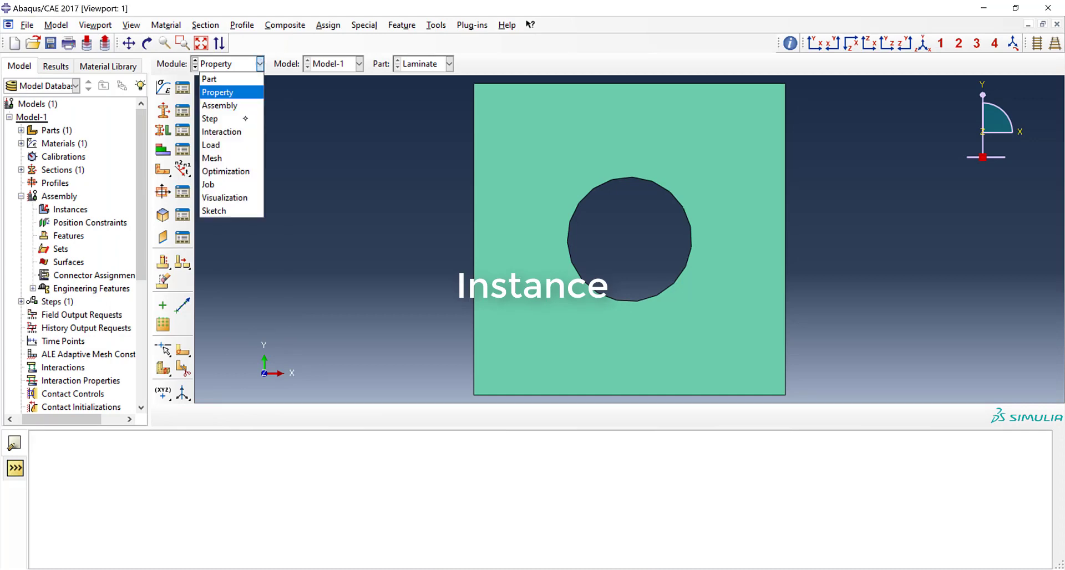
pyautogui.click(222, 105)
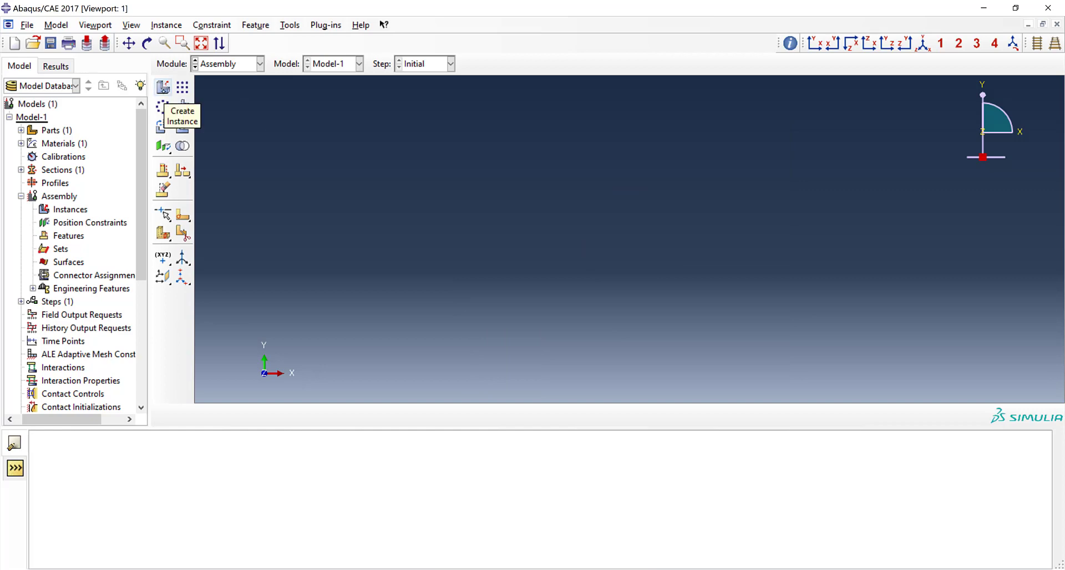
pyautogui.click(163, 87)
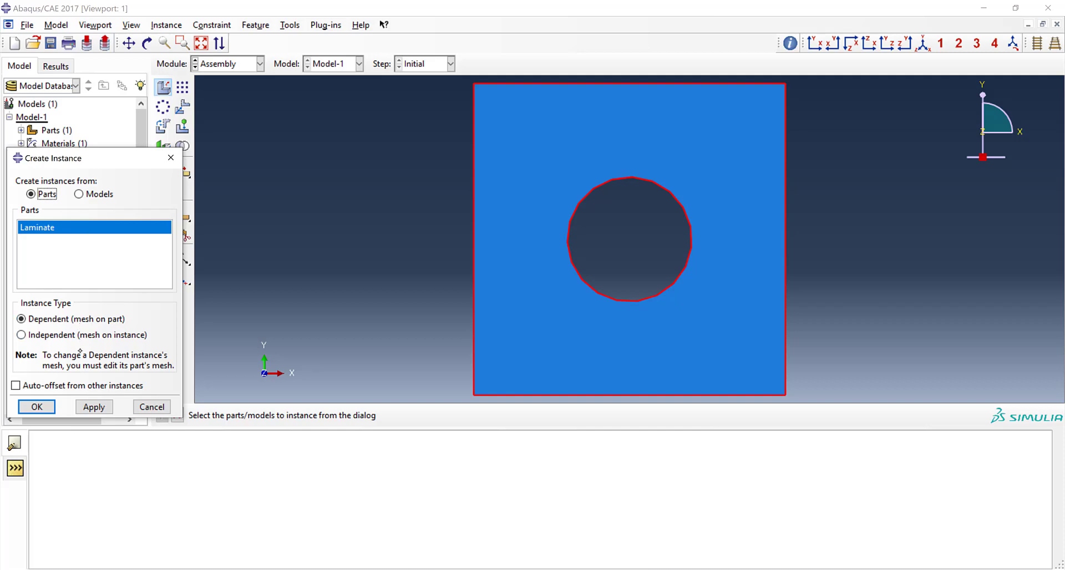
pyautogui.click(36, 407)
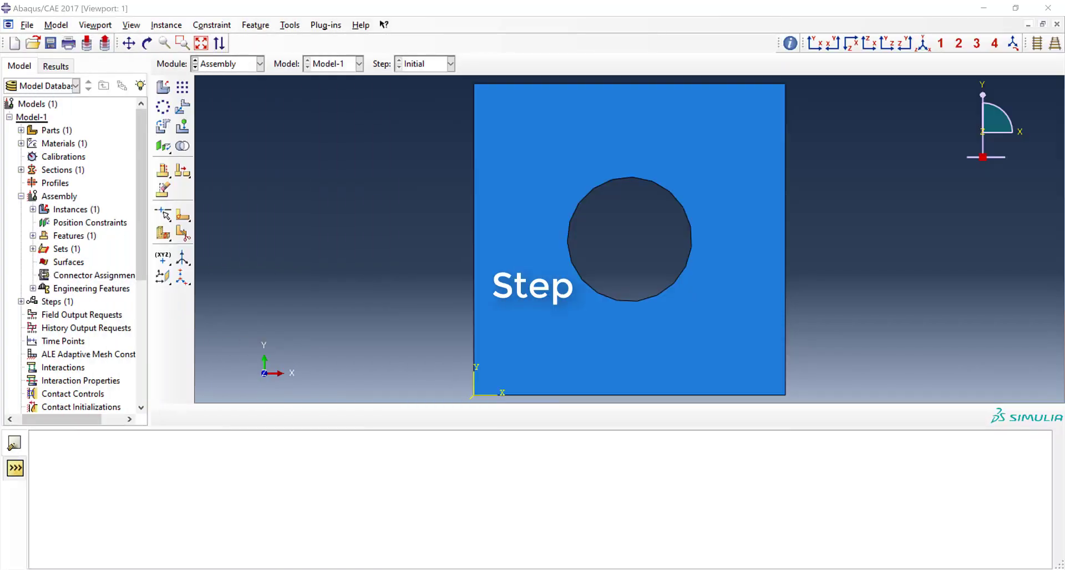
# - In the Step module, create a Static, General step named ApplyStrain after the Initial step
pyautogui.click(258, 63)
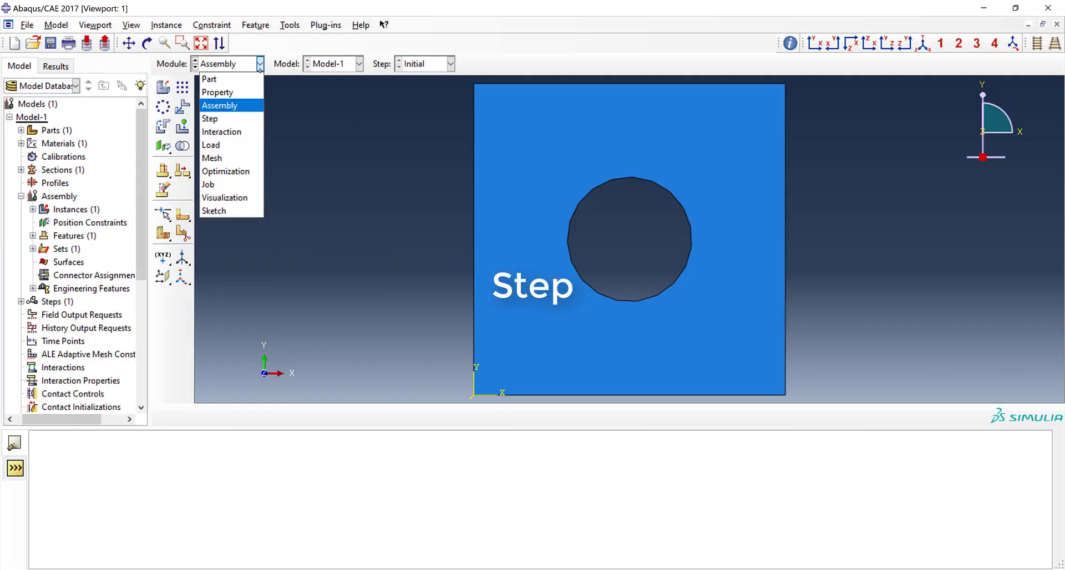
pyautogui.click(239, 118)
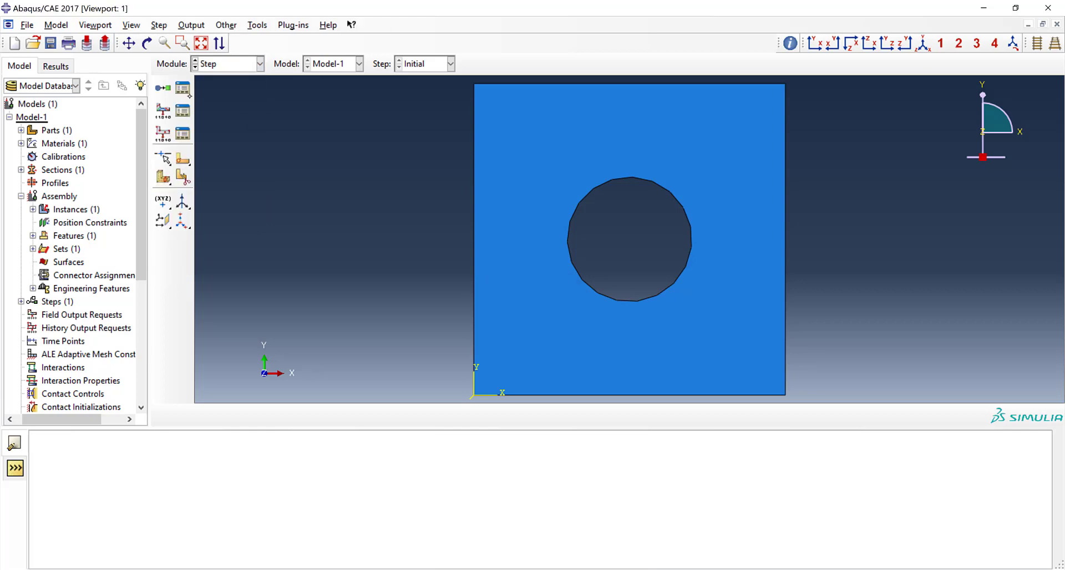
pyautogui.click(185, 90)
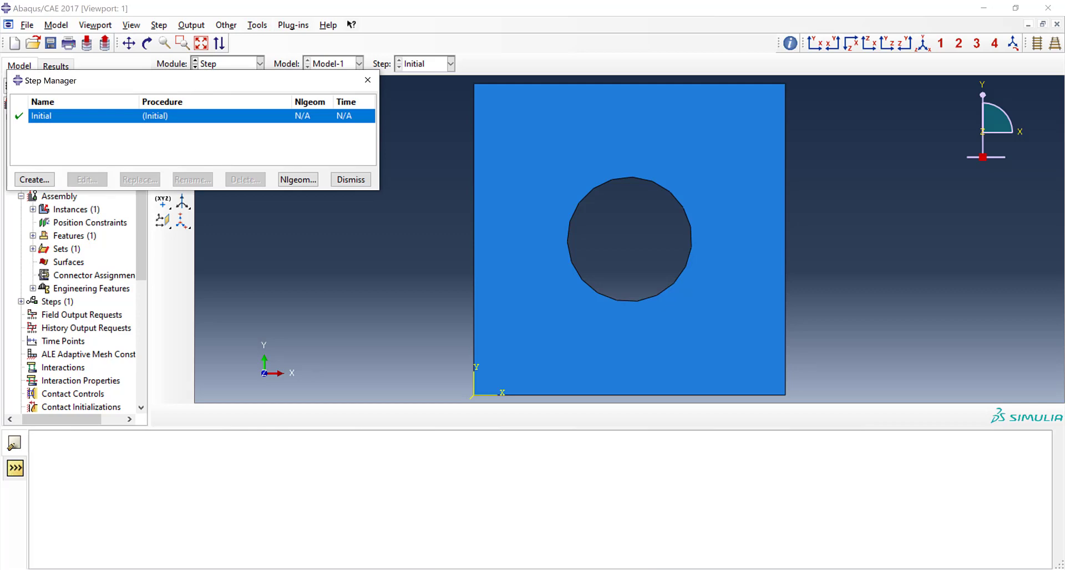
pyautogui.click(41, 179)
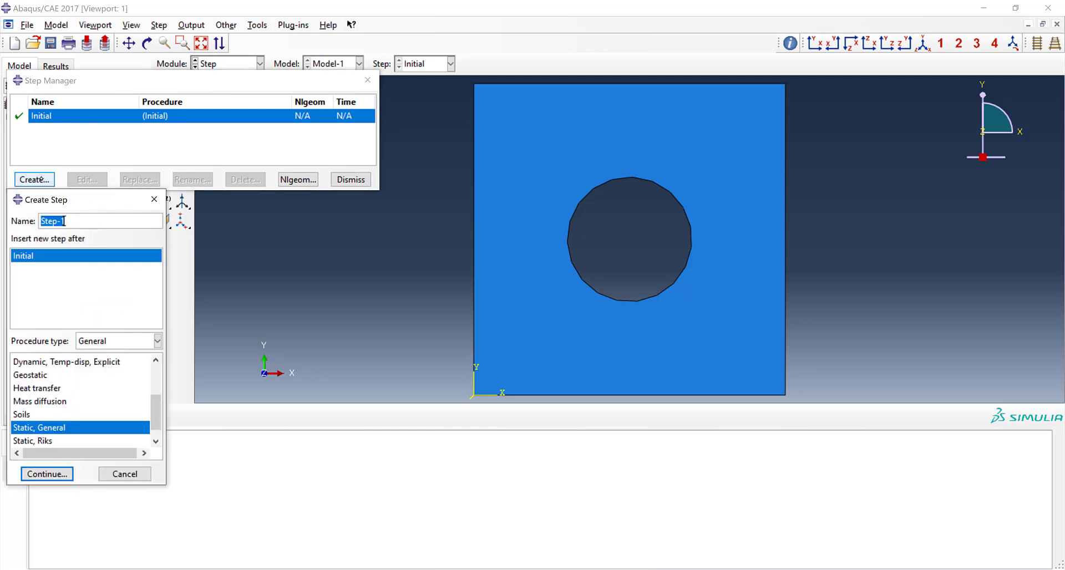
pyautogui.write('ApplyStrain')
pyautogui.click(64, 472)
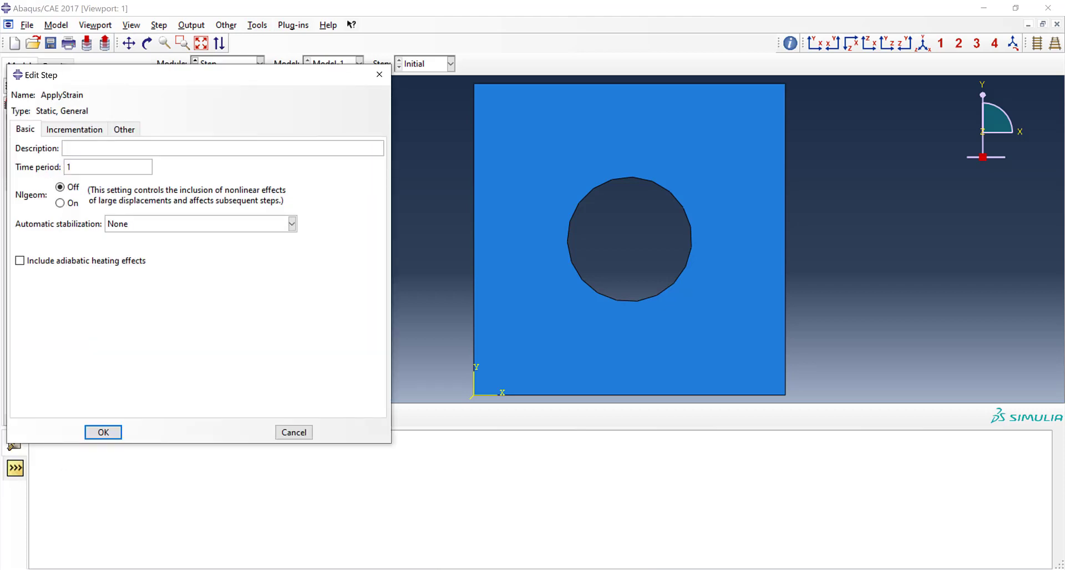
# - Set the ApplyStrain step's maximum number of increments to 1000 and both its initial and maximum increment sizes to 0.01
pyautogui.click(84, 128)
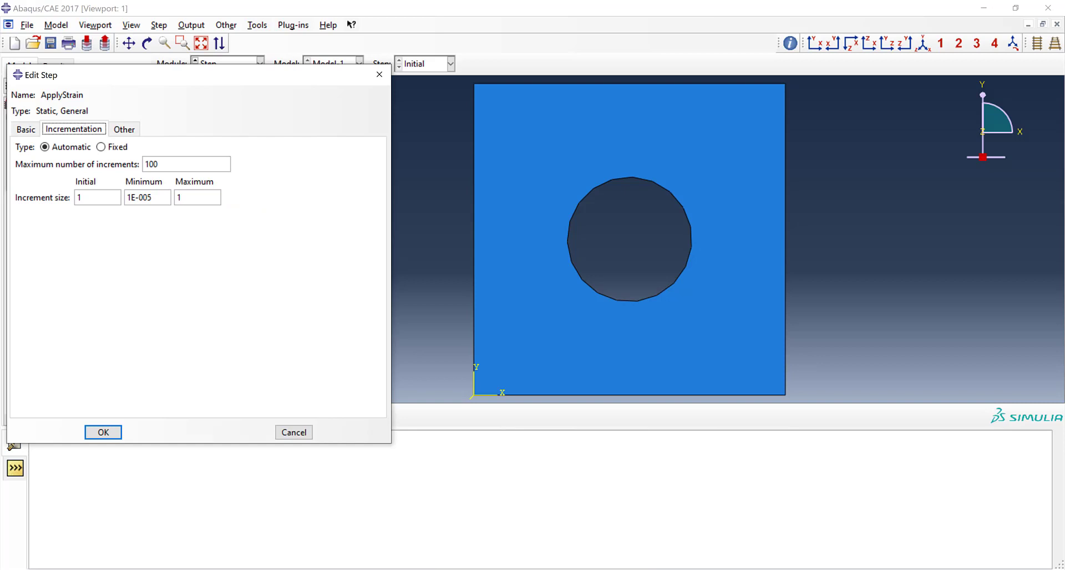
pyautogui.click(191, 169)
pyautogui.write('0')
pyautogui.click(103, 198)
pyautogui.write('0')
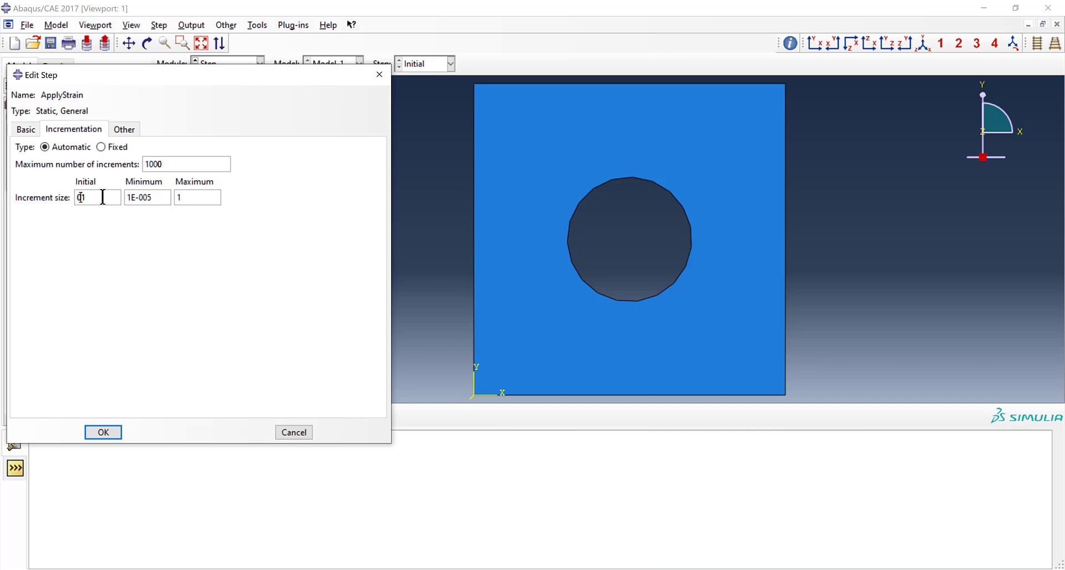
pyautogui.write('.0')
pyautogui.click(197, 194)
pyautogui.press('Home')
pyautogui.write('0.0')
# - Set the minimum increment size to 0.0001 and accept the ApplyStrain step definition
pyautogui.click(153, 197)
pyautogui.press('BackSpace')
pyautogui.press('BackSpace')
pyautogui.press('BackSpace')
pyautogui.press('BackSpace')
pyautogui.press('BackSpace')
pyautogui.press('BackSpace')
pyautogui.write('0.0001')
pyautogui.click(111, 432)
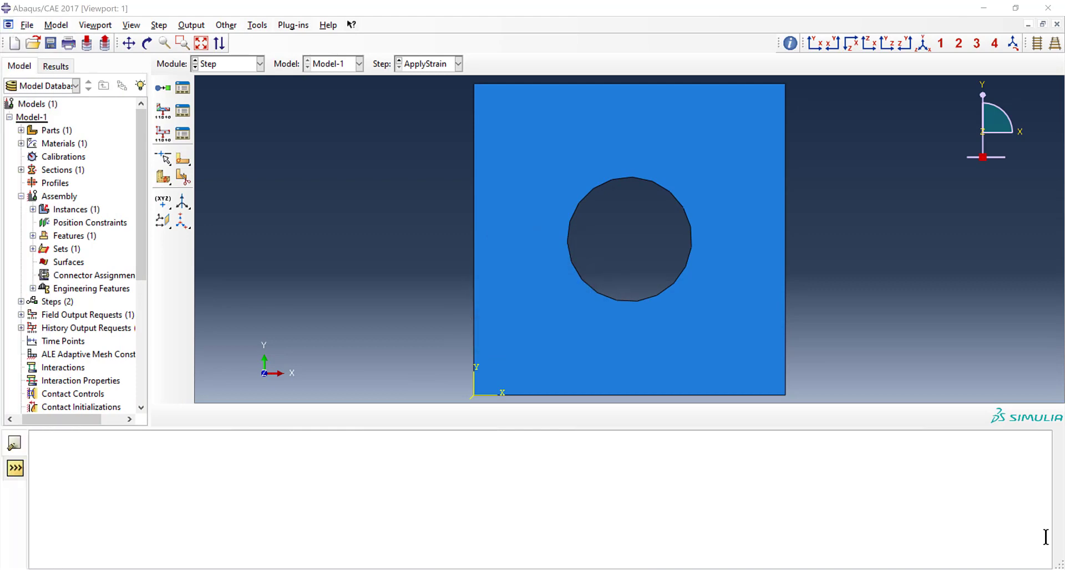
# - Edit the field output request F-Output-1 so its output variables are only U, RF and SDV
pyautogui.click(256, 25)
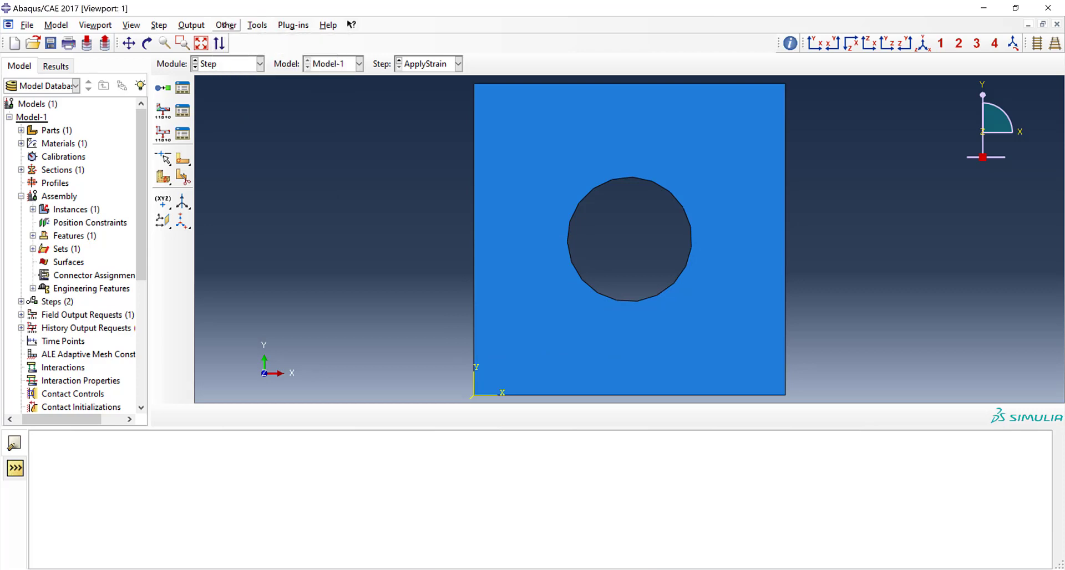
pyautogui.click(192, 26)
pyautogui.click(294, 25)
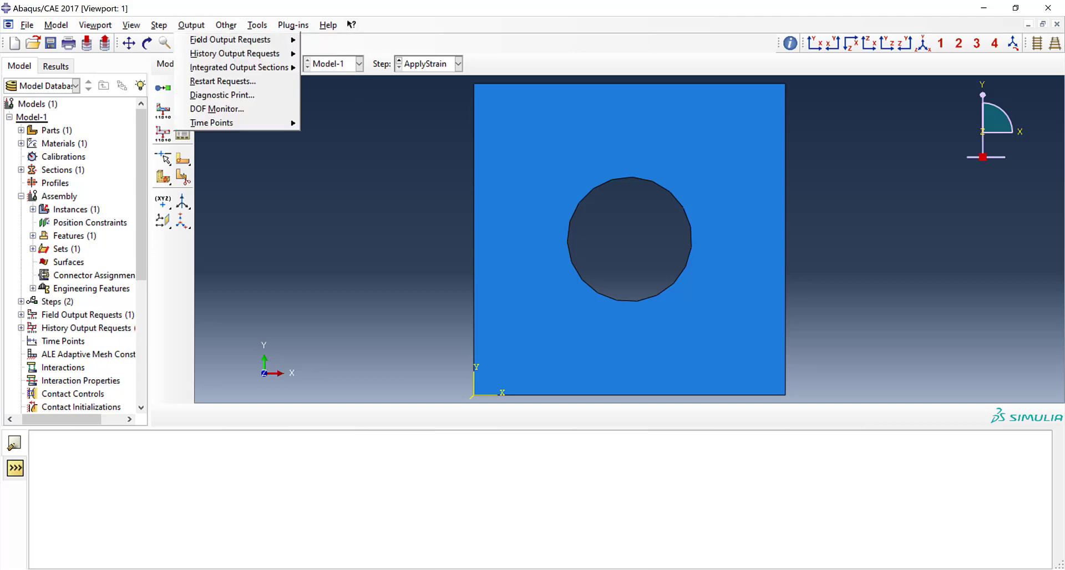
pyautogui.click(192, 26)
pyautogui.click(192, 26)
pyautogui.moveTo(244, 39)
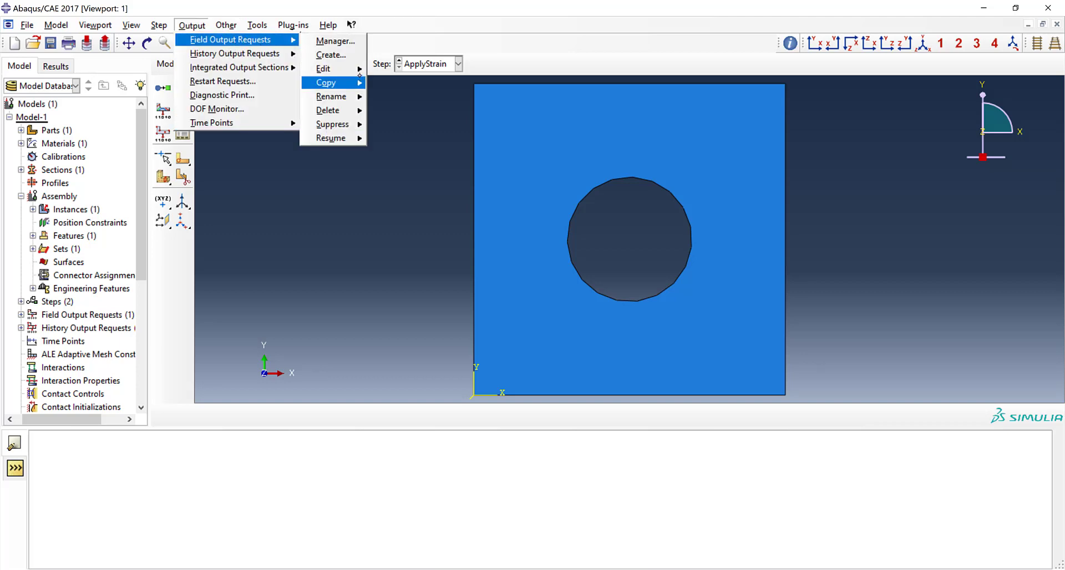
pyautogui.moveTo(359, 69)
pyautogui.click(401, 70)
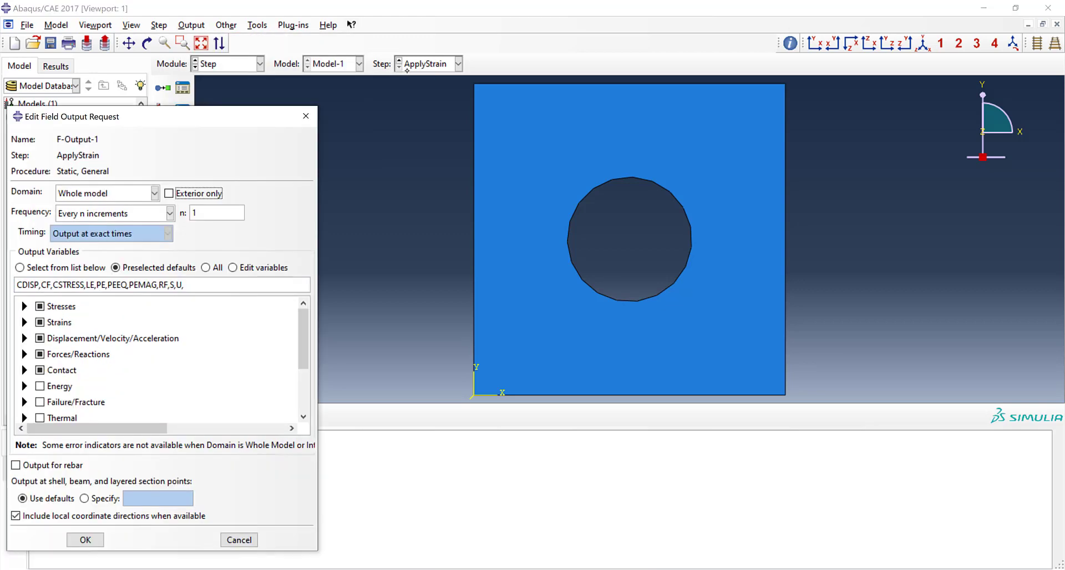
pyautogui.click(204, 285)
pyautogui.press('BackSpace')
pyautogui.press('BackSpace')
pyautogui.press('BackSpace')
pyautogui.press('BackSpace')
pyautogui.press('BackSpace')
pyautogui.press('BackSpace')
pyautogui.press('BackSpace')
pyautogui.press('BackSpace')
pyautogui.press('BackSpace')
pyautogui.press('BackSpace')
pyautogui.press('BackSpace')
pyautogui.press('BackSpace')
pyautogui.press('BackSpace')
pyautogui.press('BackSpace')
pyautogui.press('BackSpace')
pyautogui.press('BackSpace')
pyautogui.press('BackSpace')
pyautogui.press('BackSpace')
pyautogui.press('BackSpace')
pyautogui.press('BackSpace')
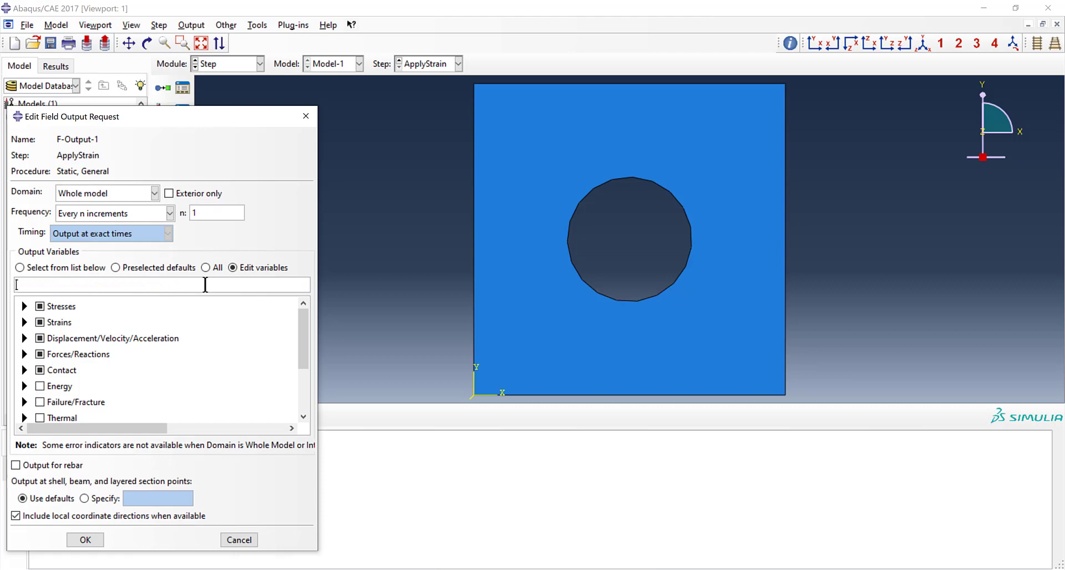
pyautogui.write('U,RF,SDV')
pyautogui.click(89, 540)
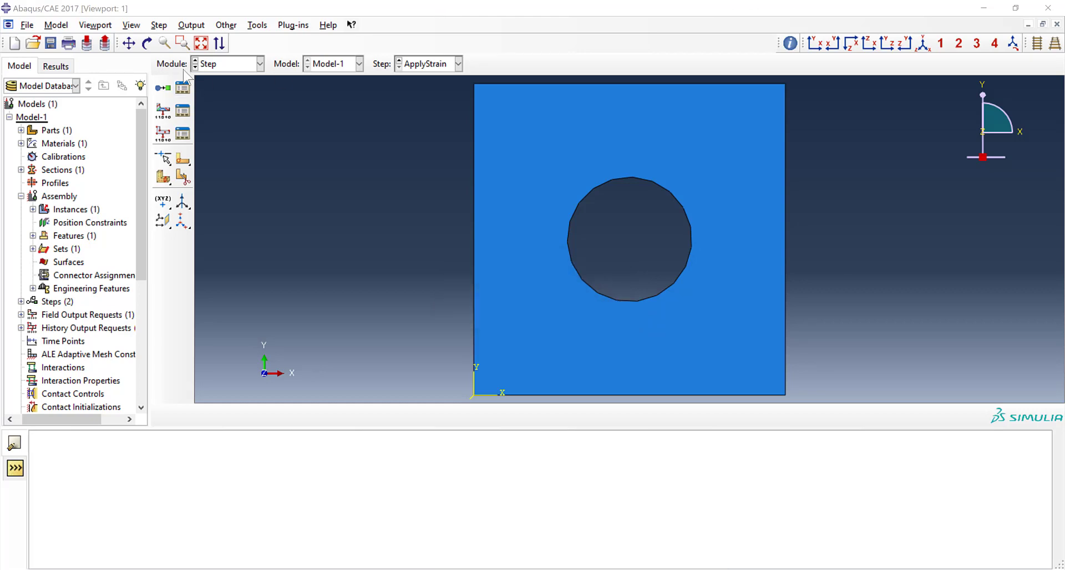
# - In the Load module, create a Symmetry/Antisymmetry/Encastre boundary condition named SymmetryX in the Initial step
pyautogui.click(203, 60)
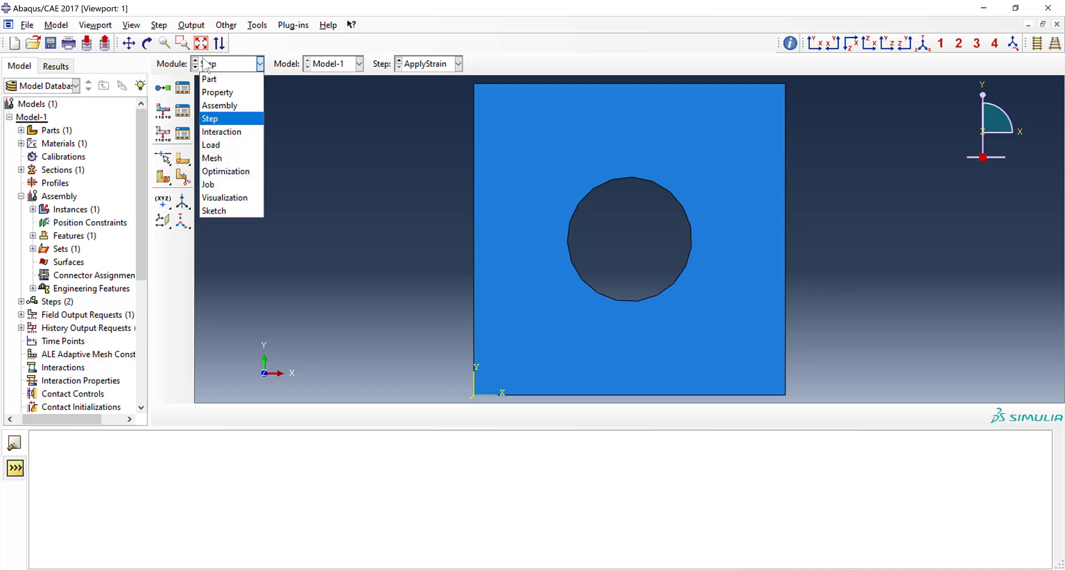
pyautogui.click(247, 145)
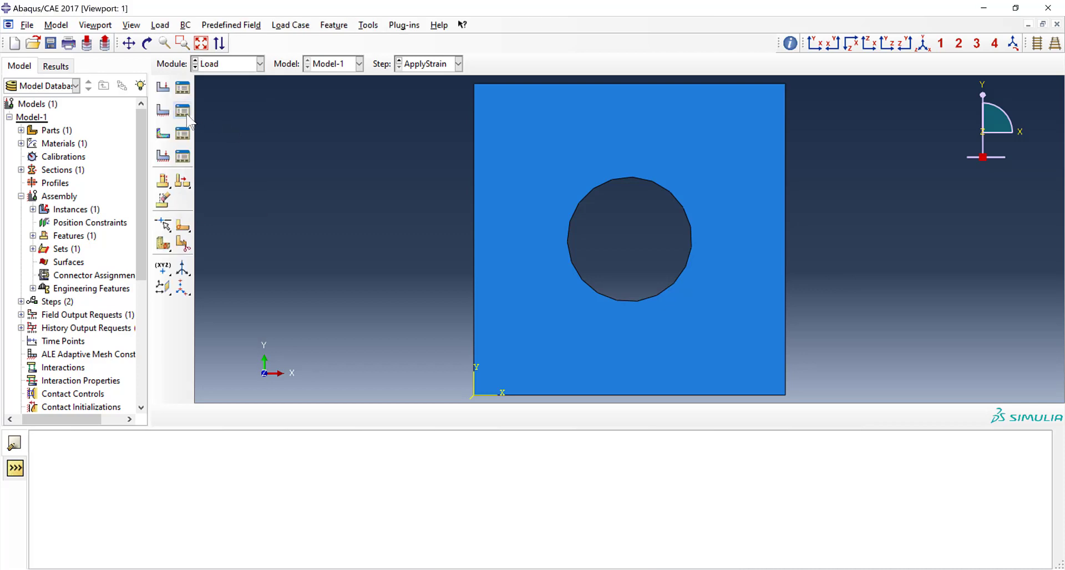
pyautogui.click(187, 115)
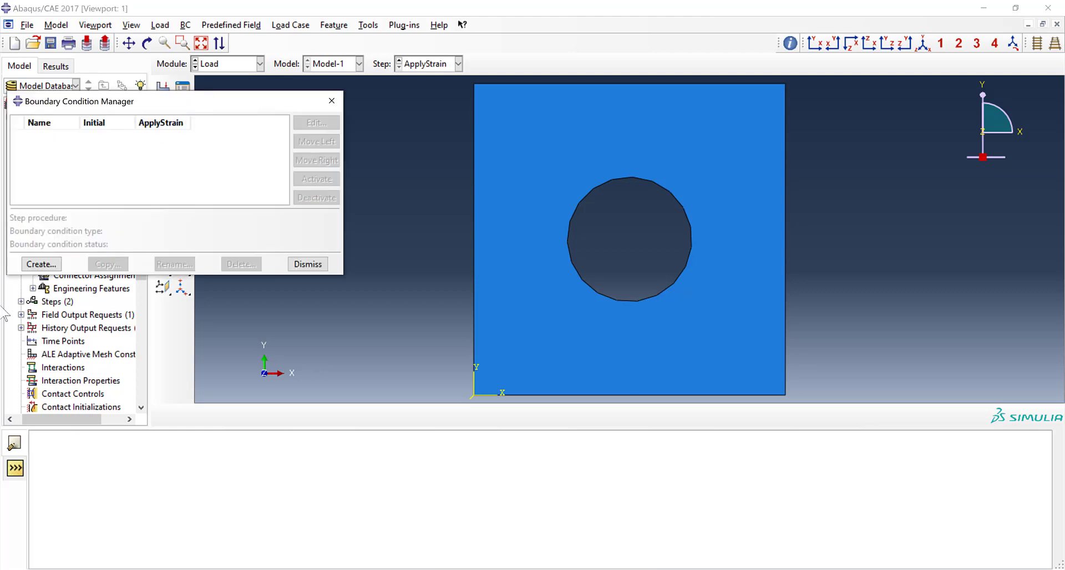
pyautogui.click(39, 264)
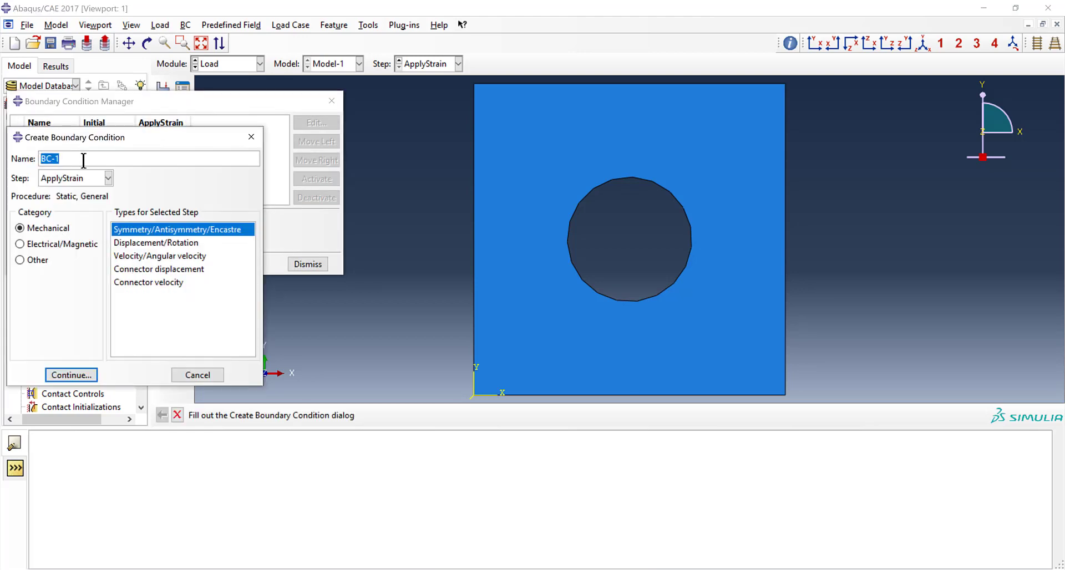
pyautogui.write('Syme')
pyautogui.write('etry')
pyautogui.write('X')
pyautogui.click(80, 179)
pyautogui.click(80, 195)
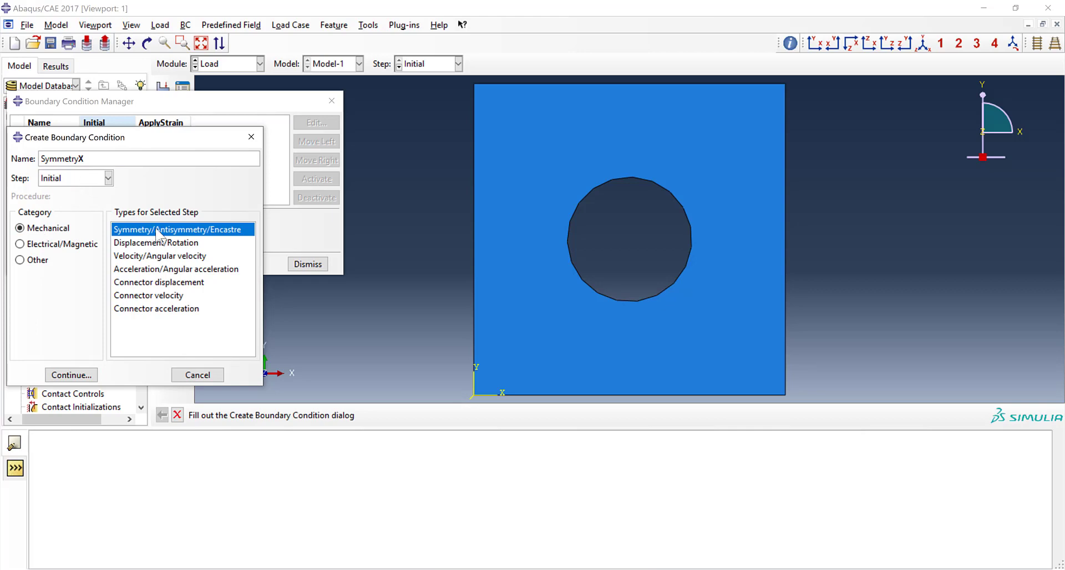
pyautogui.click(71, 375)
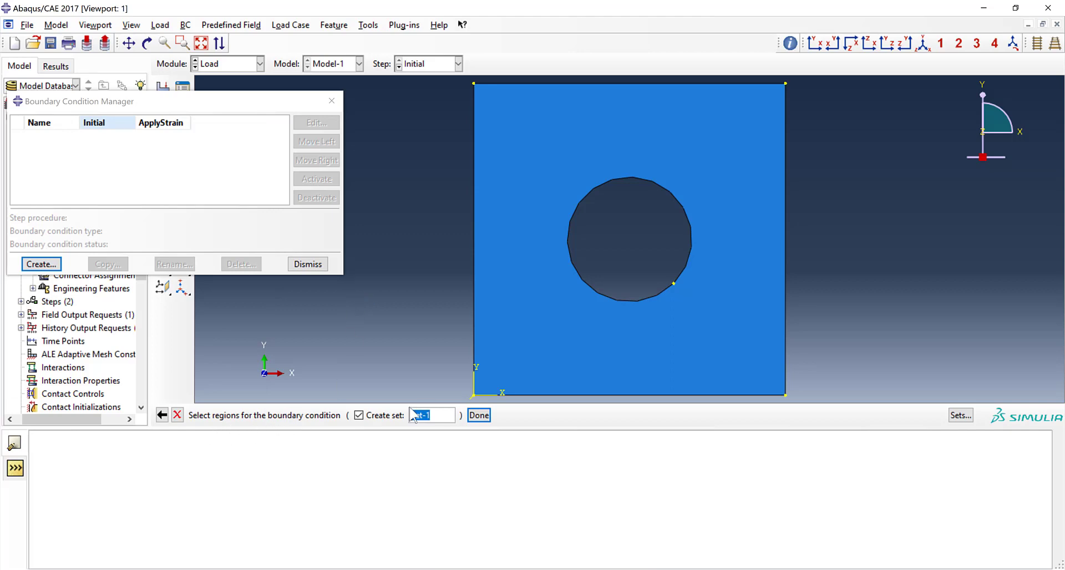
# - Apply SymmetryX to the plate's left vertical edge as an XSYMM condition (U1 = UR2 = UR3 = 0)
pyautogui.click(474, 340)
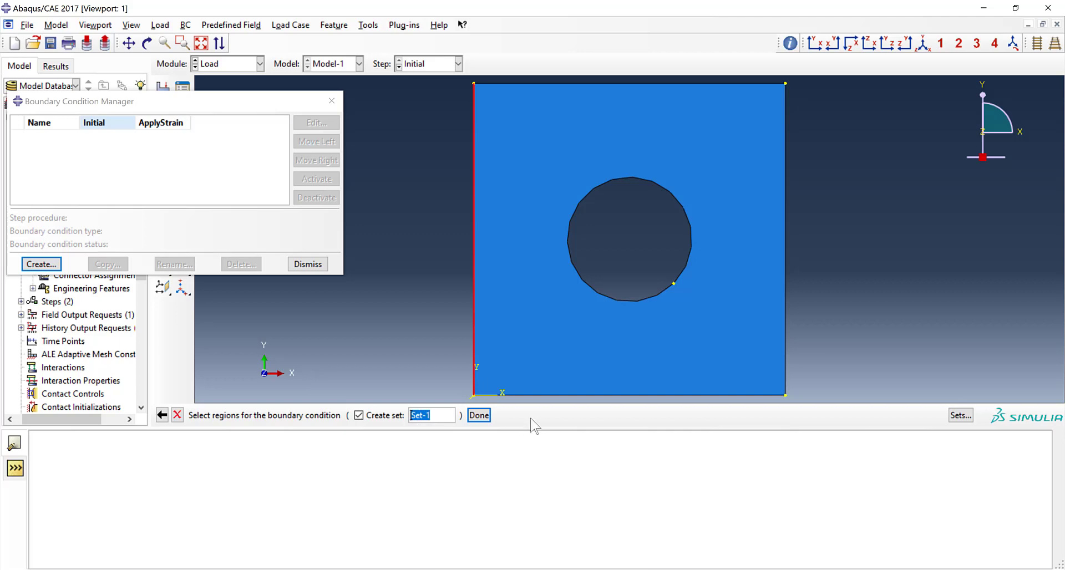
pyautogui.click(479, 416)
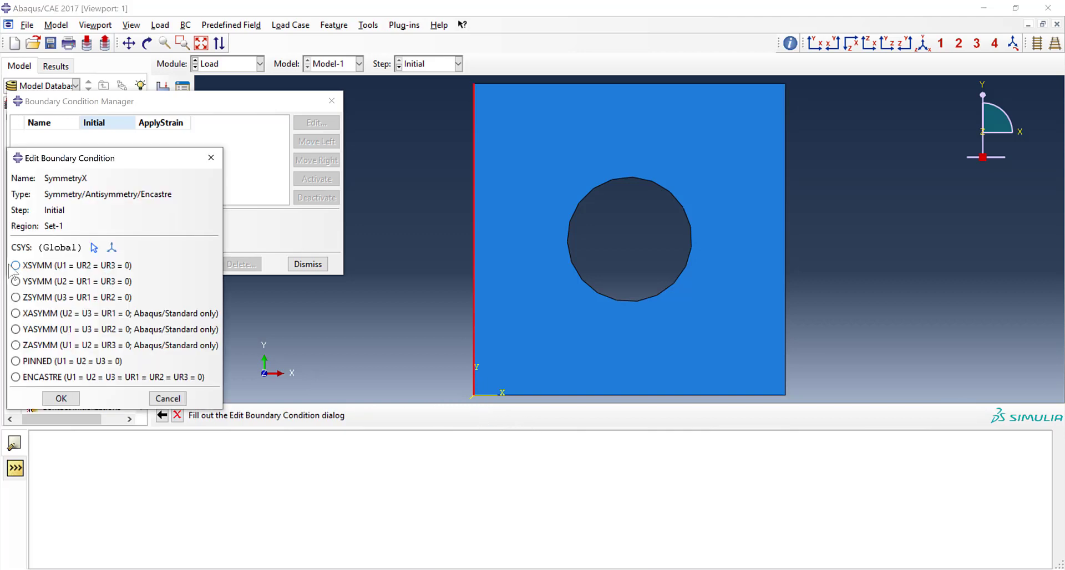
pyautogui.click(15, 266)
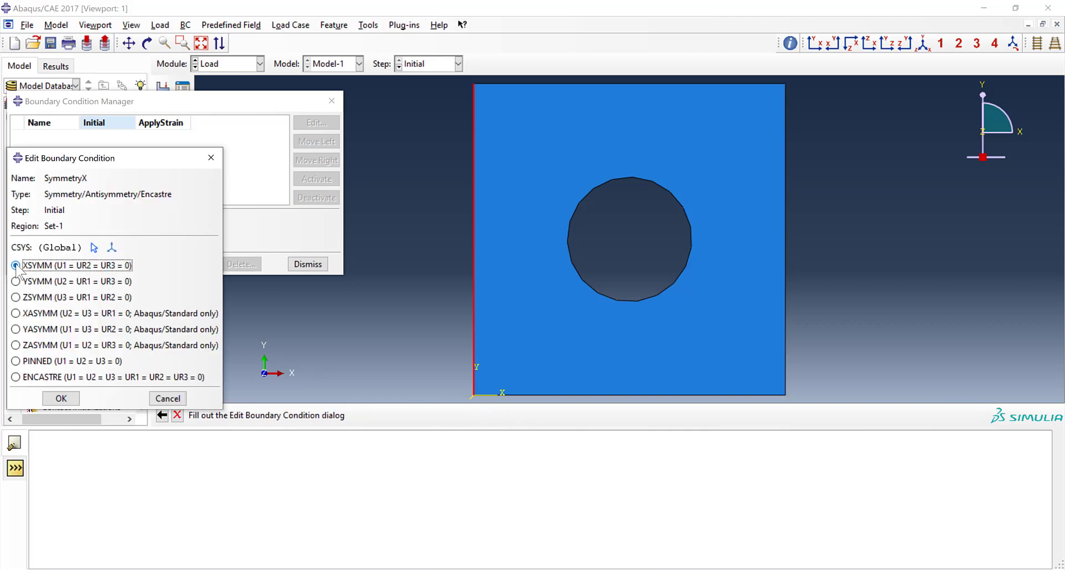
pyautogui.click(61, 398)
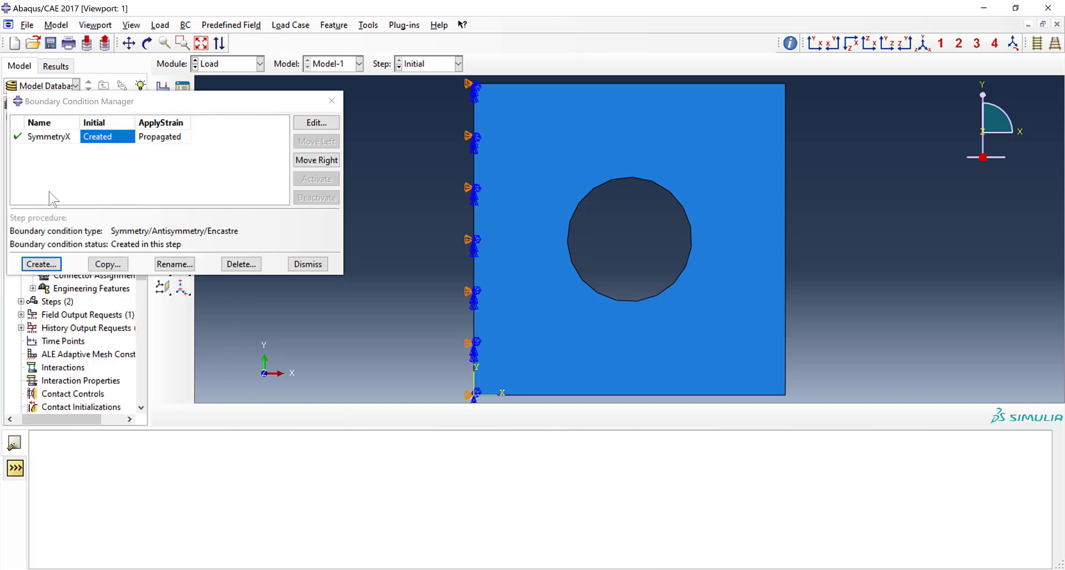
# - Create a symmetry boundary condition SymmetryY in the Initial step, applying YSYMM (U2 = UR1 = UR3 = 0) to the plate's bottom edge
pyautogui.click(32, 268)
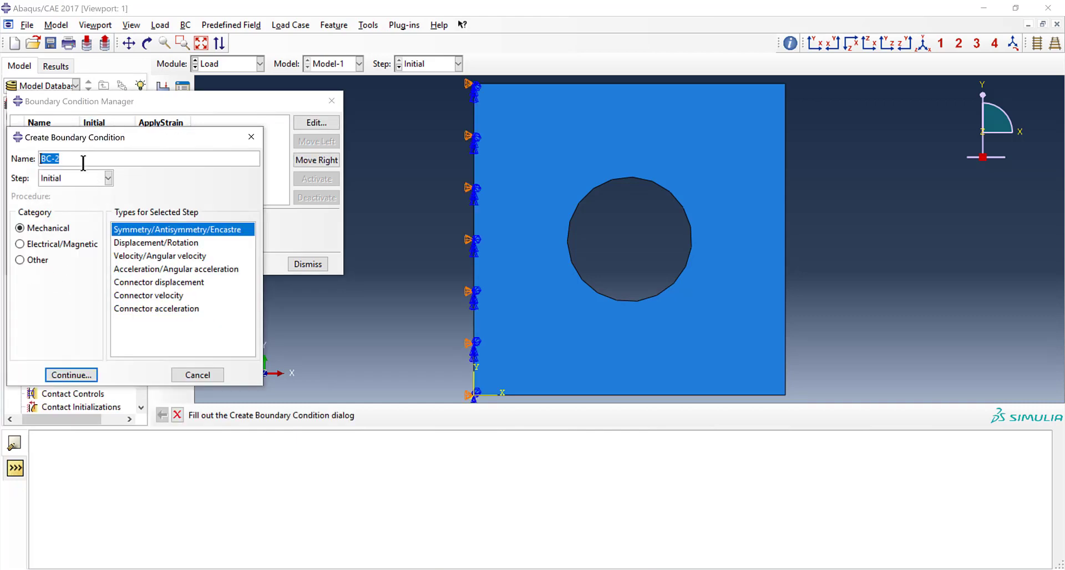
pyautogui.write('SymmetryY')
pyautogui.click(70, 375)
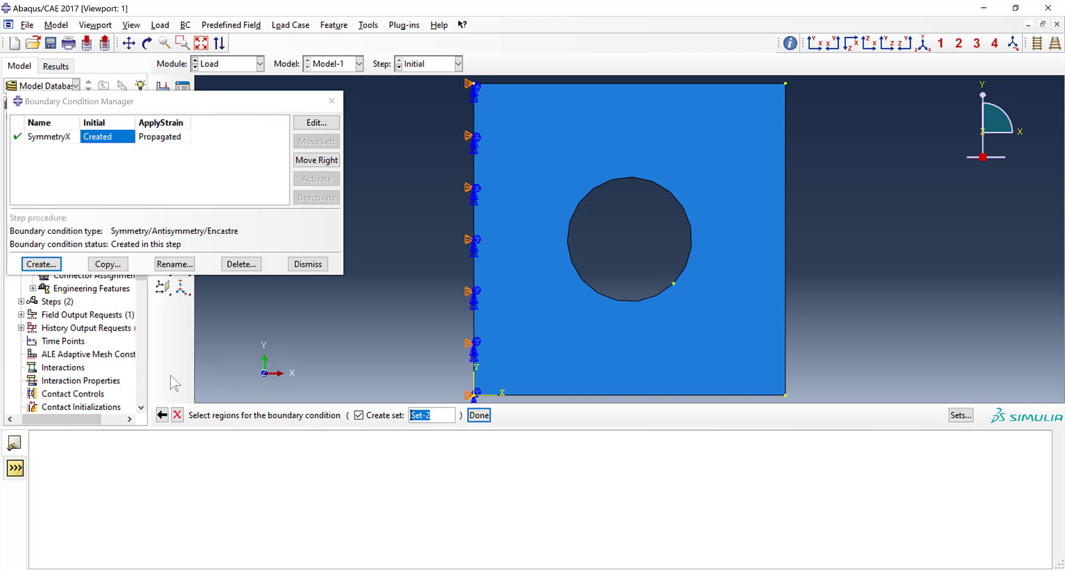
pyautogui.click(585, 396)
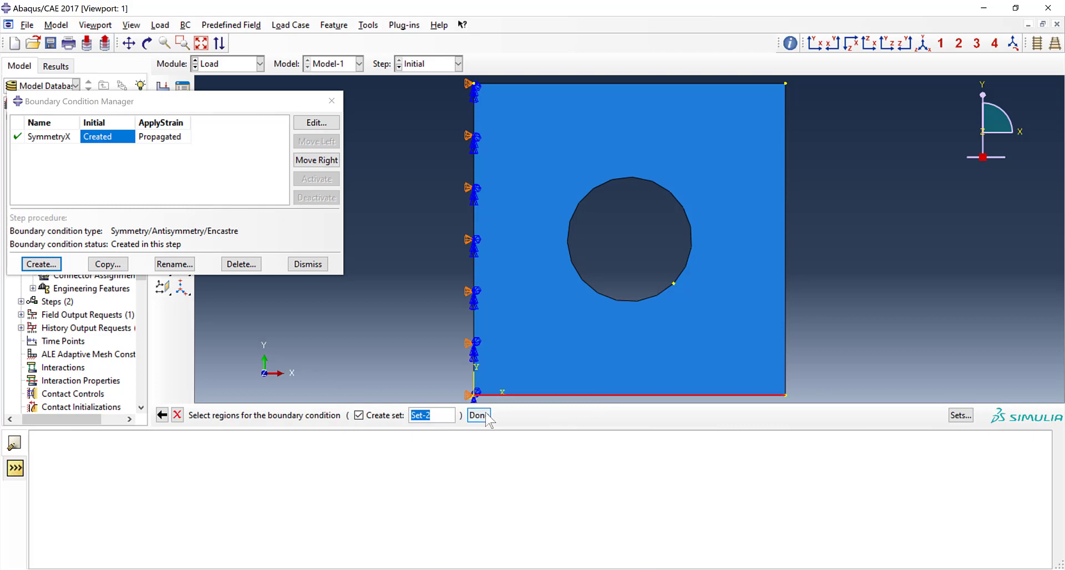
pyautogui.click(478, 416)
pyautogui.click(16, 282)
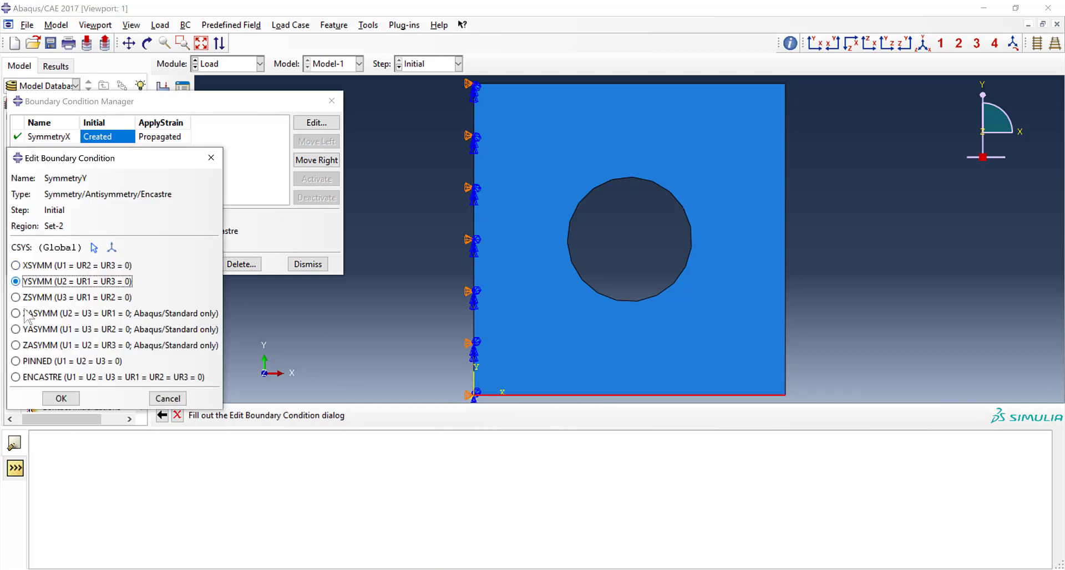
pyautogui.click(61, 397)
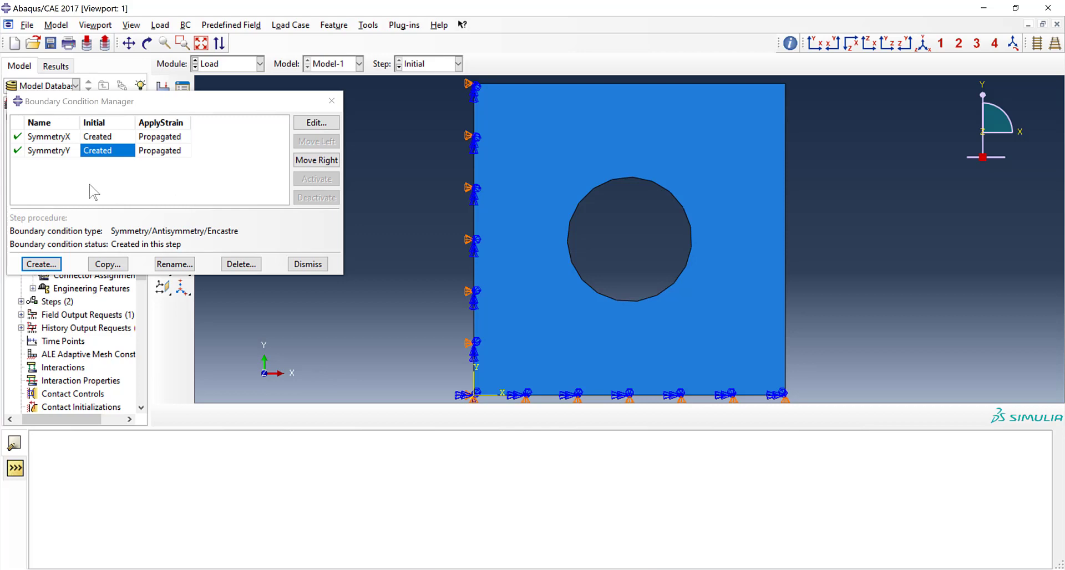
# - Create a Displacement/Rotation boundary condition named MembraneOnly in the Initial step on the set Laminate-1.WholeLaminate
pyautogui.click(41, 264)
pyautogui.write('MembraneOnly')
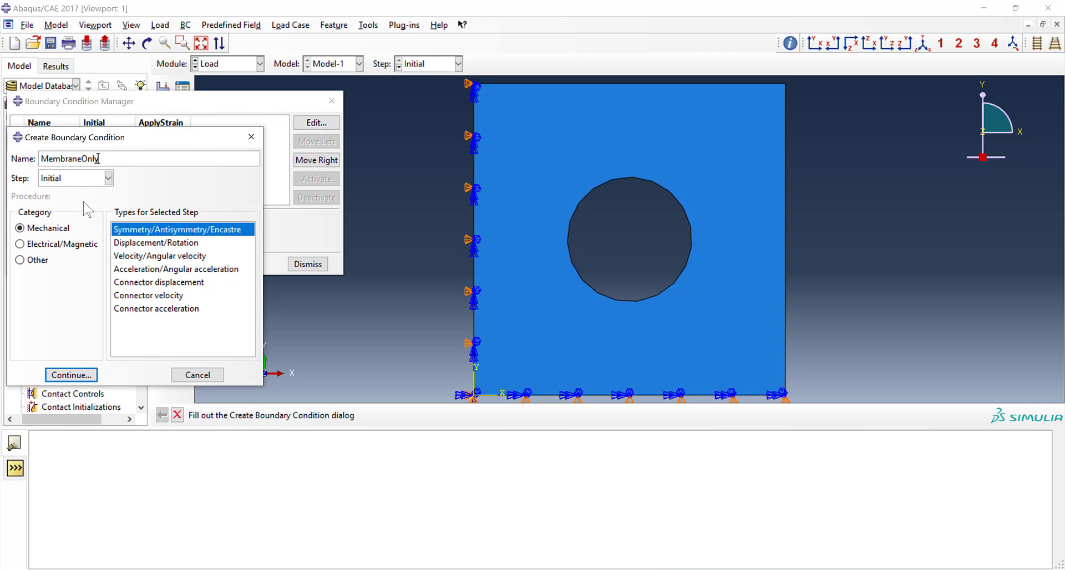
pyautogui.click(138, 242)
pyautogui.click(71, 375)
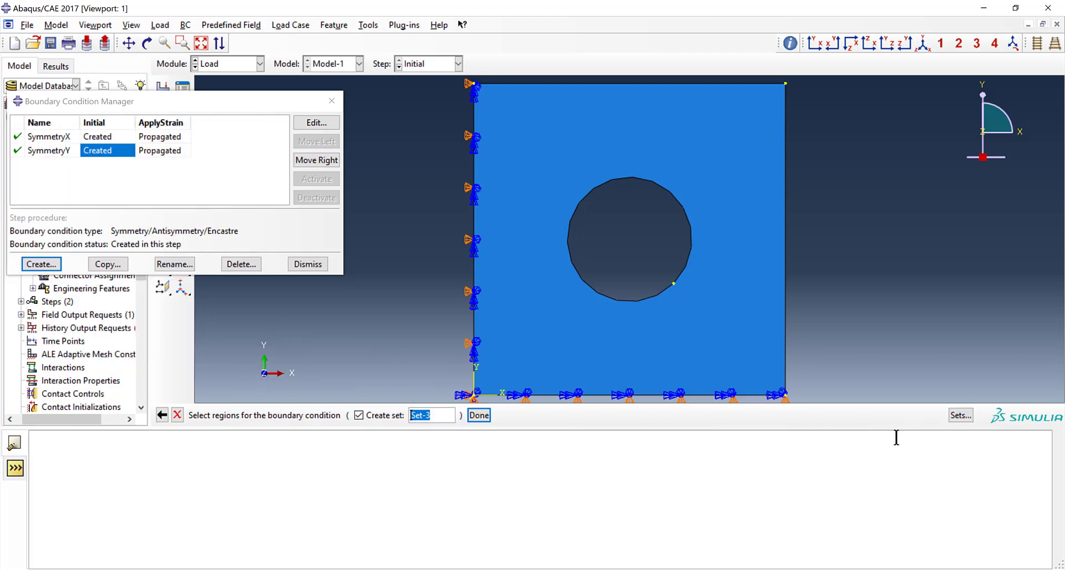
pyautogui.click(961, 416)
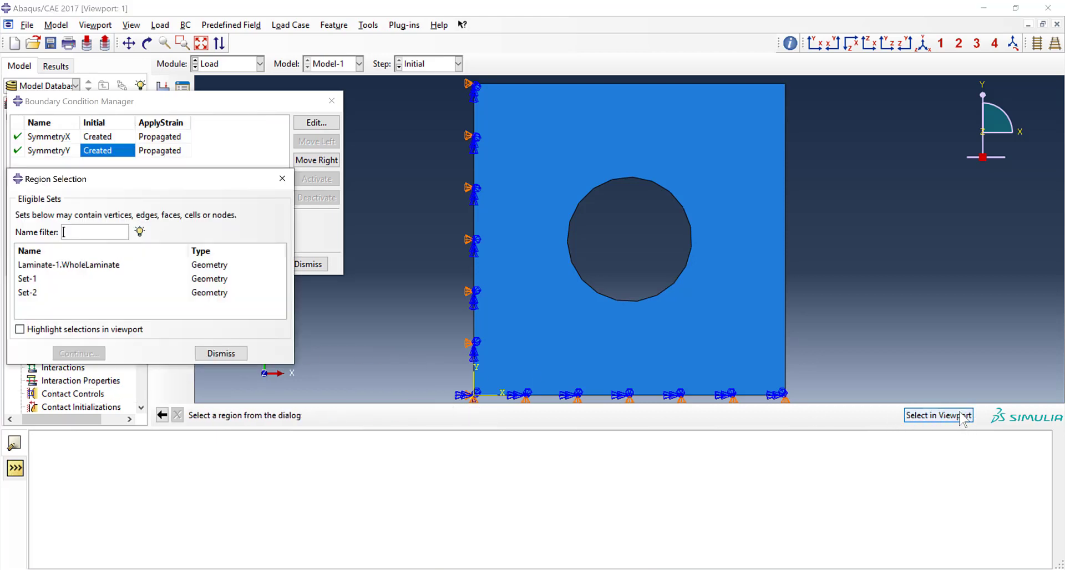
pyautogui.click(69, 266)
pyautogui.click(77, 354)
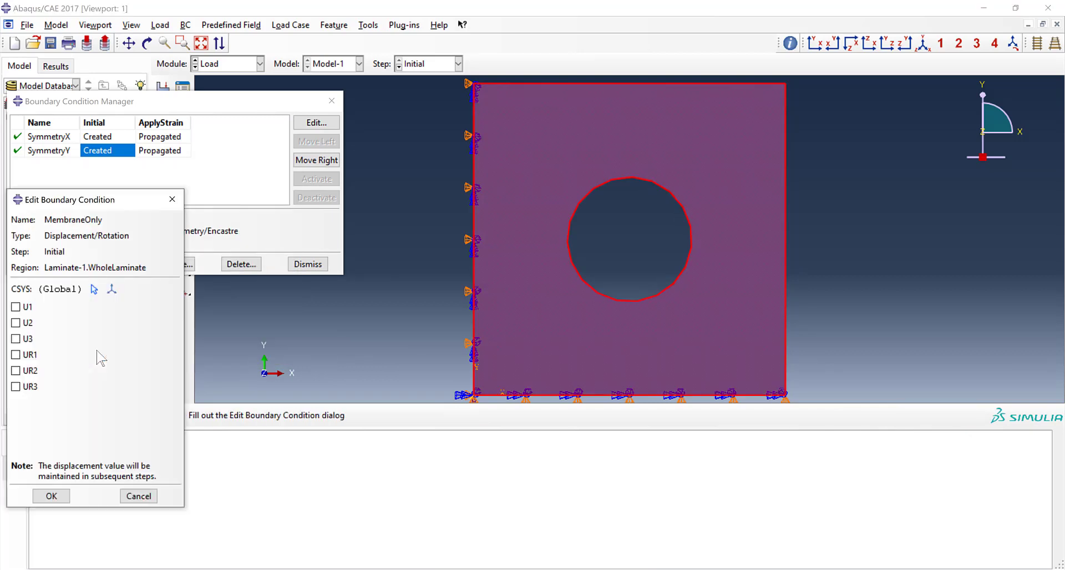
# - Constrain U3, UR1, UR2 and UR3 in the MembraneOnly boundary condition and accept it
pyautogui.click(23, 339)
pyautogui.click(23, 355)
pyautogui.click(24, 370)
pyautogui.click(23, 387)
pyautogui.click(53, 496)
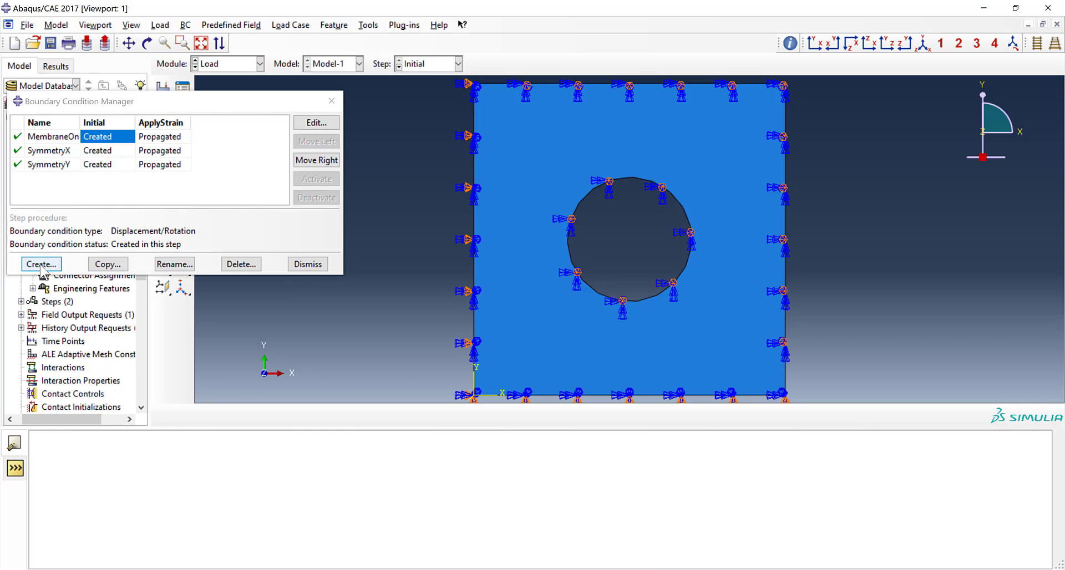
# - Create a Displacement/Rotation boundary condition named ApplyStrain in the ApplyStrain step
pyautogui.click(41, 265)
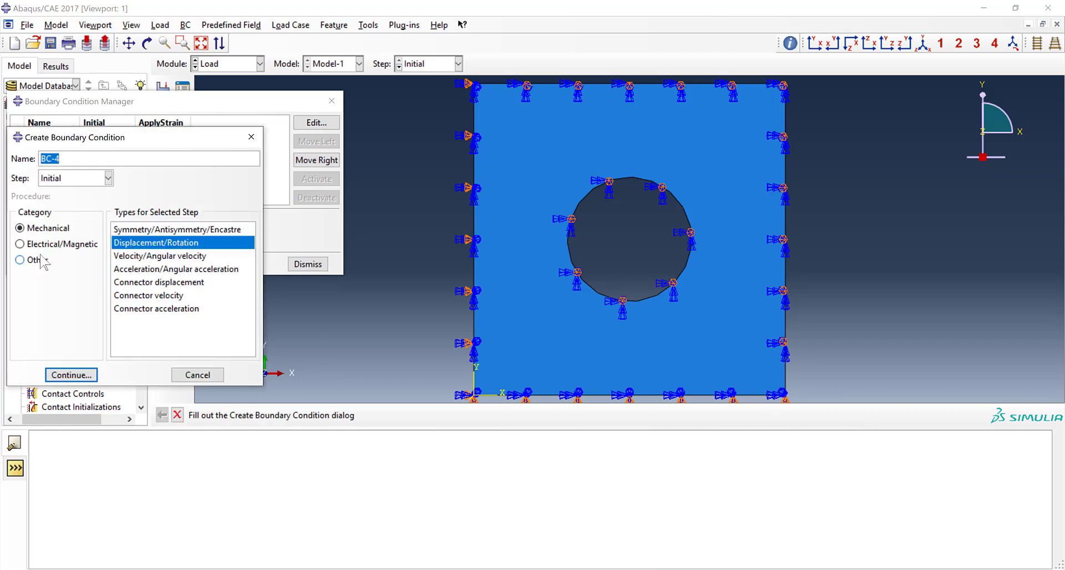
pyautogui.write('ApplyStrain')
pyautogui.click(107, 179)
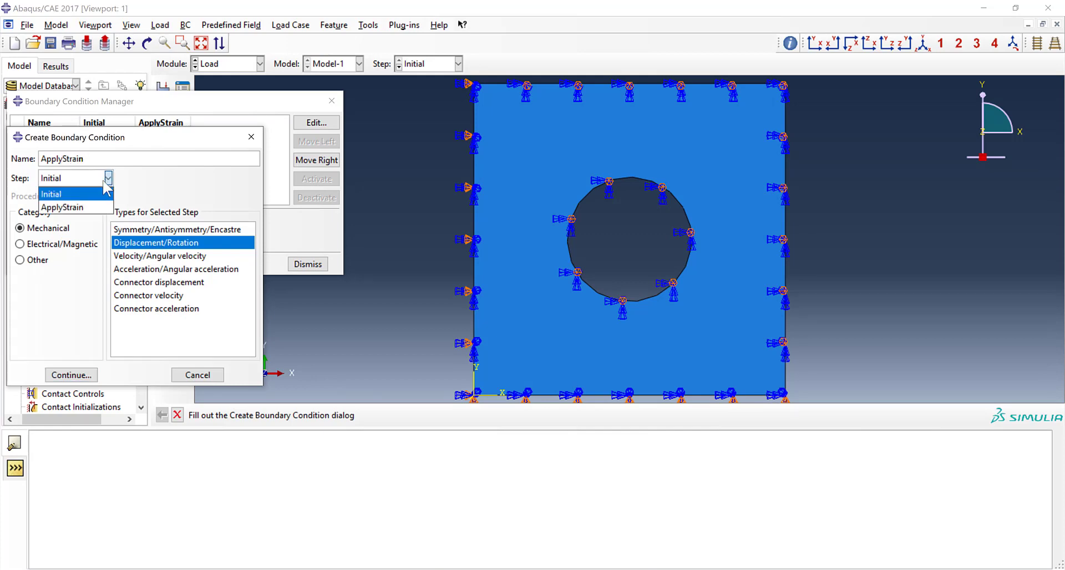
pyautogui.click(102, 207)
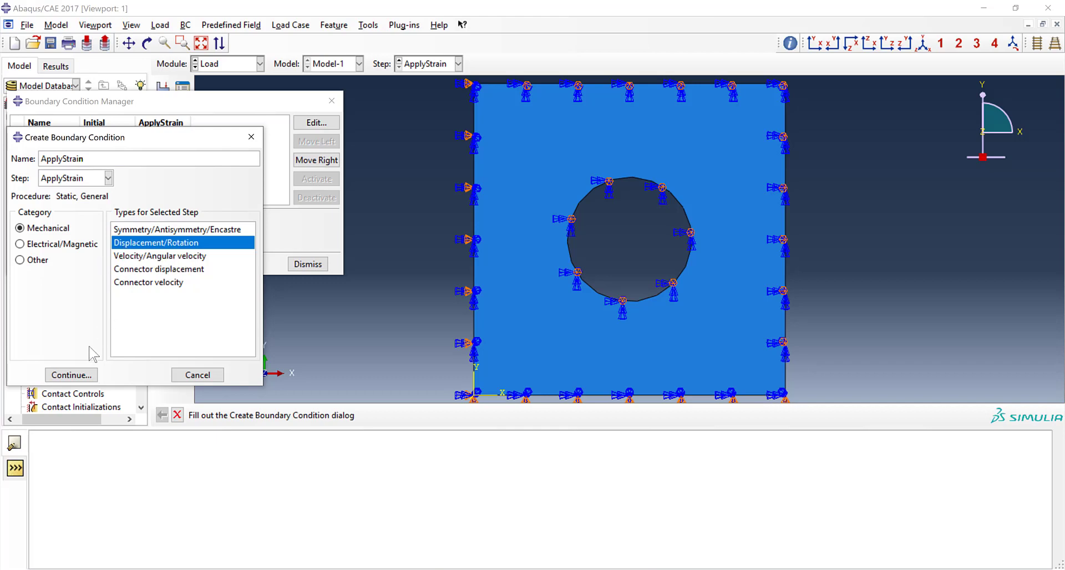
pyautogui.click(73, 376)
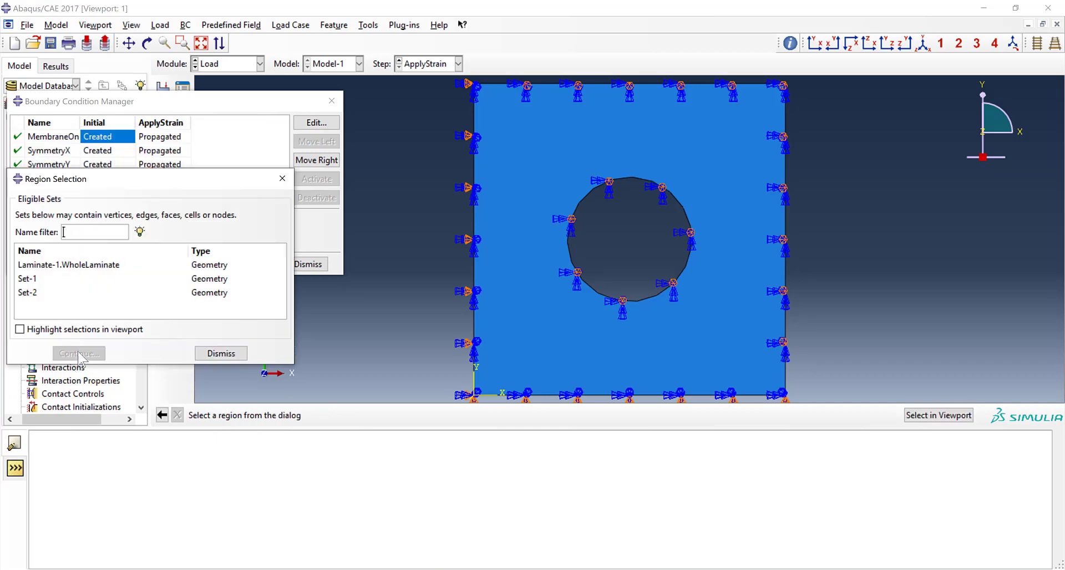
# - Apply the ApplyStrain boundary condition to the plate's right vertical edge with a uniform U1 displacement of 0.18735
pyautogui.click(225, 355)
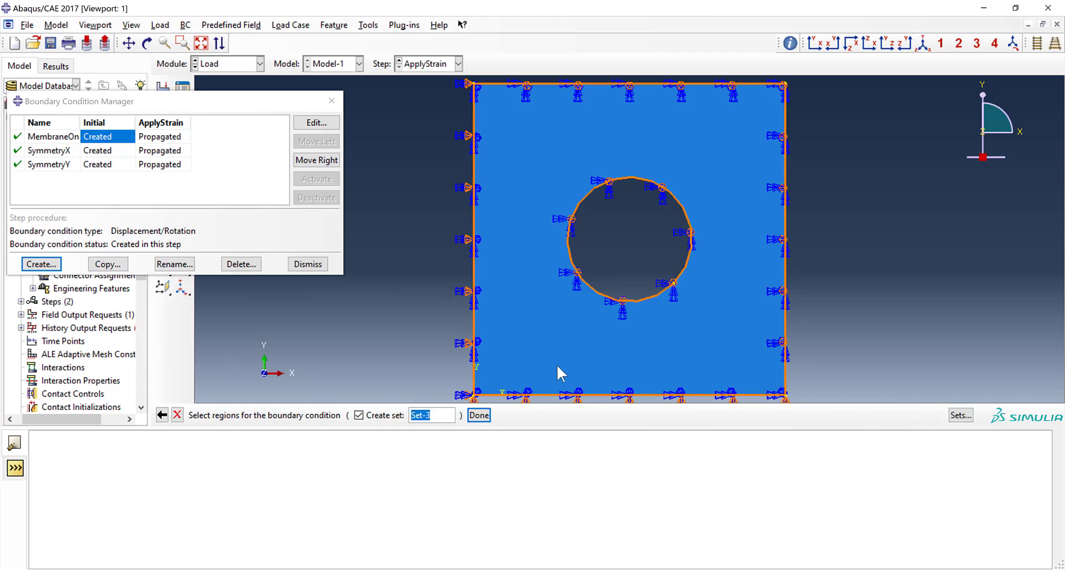
pyautogui.click(785, 275)
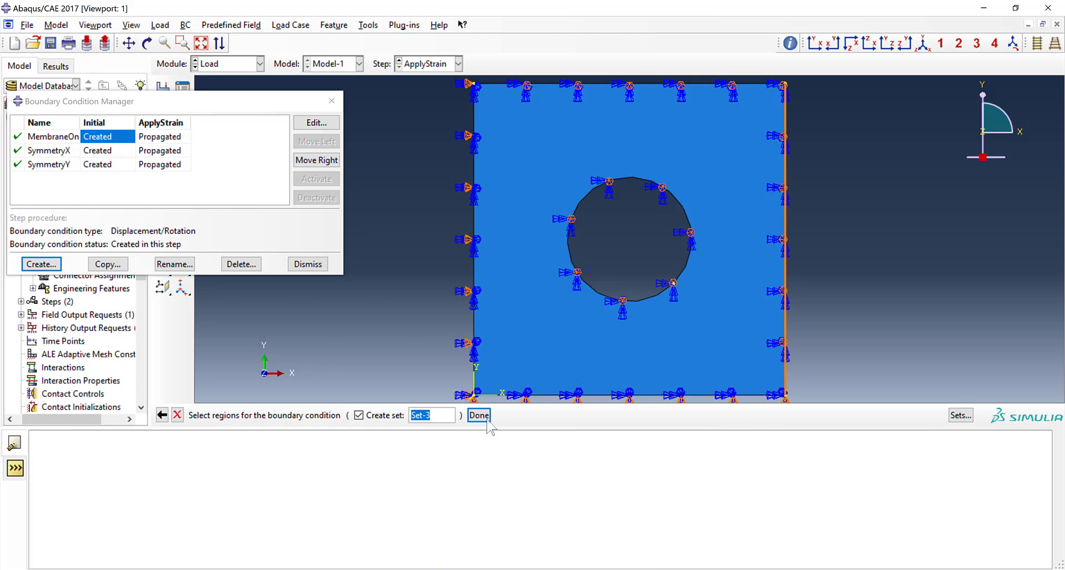
pyautogui.click(481, 419)
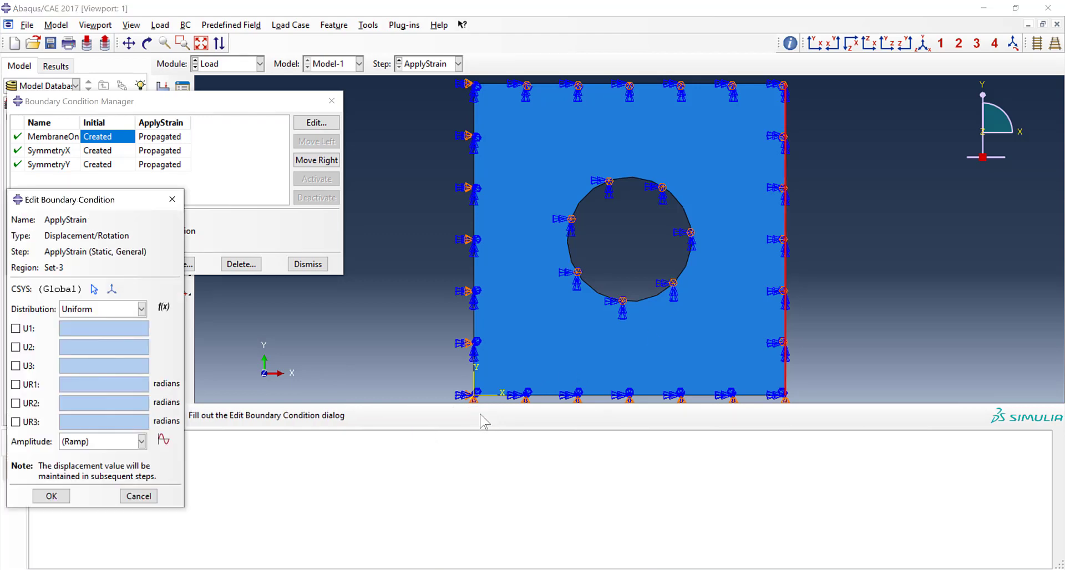
pyautogui.click(16, 329)
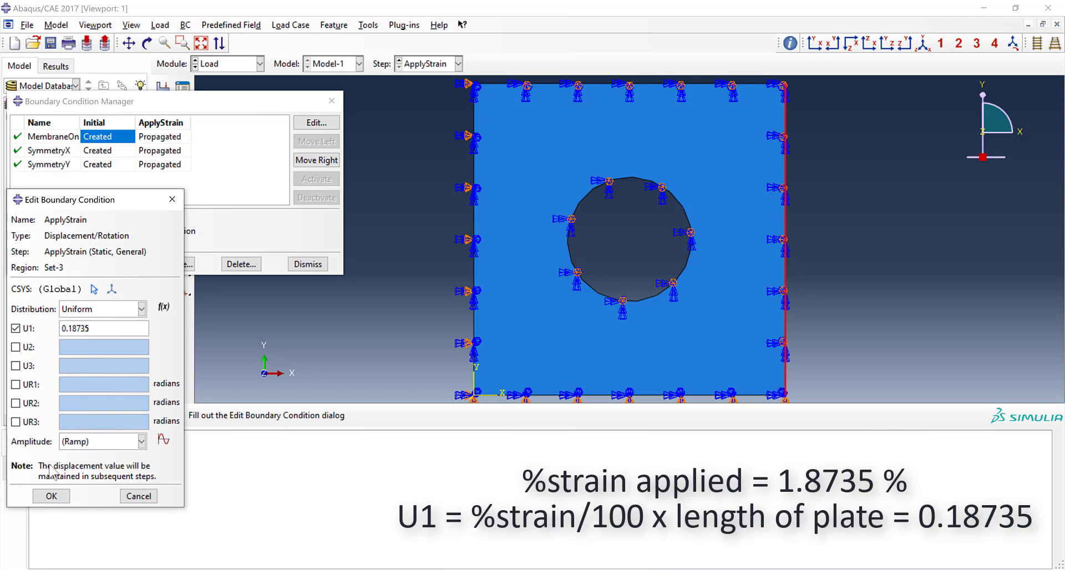
pyautogui.click(51, 496)
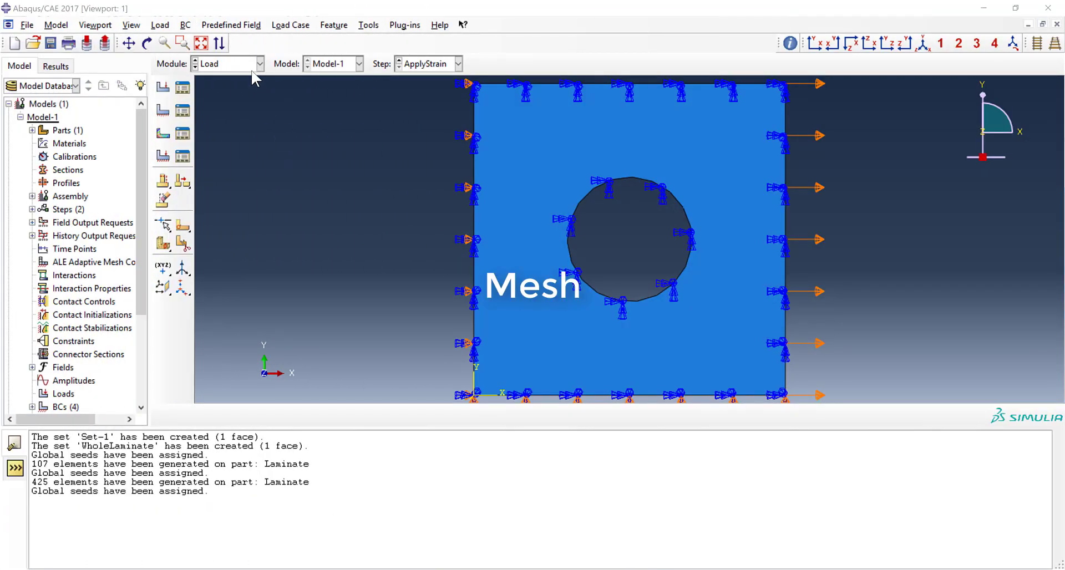
# - Switch to the Mesh module
pyautogui.click(252, 69)
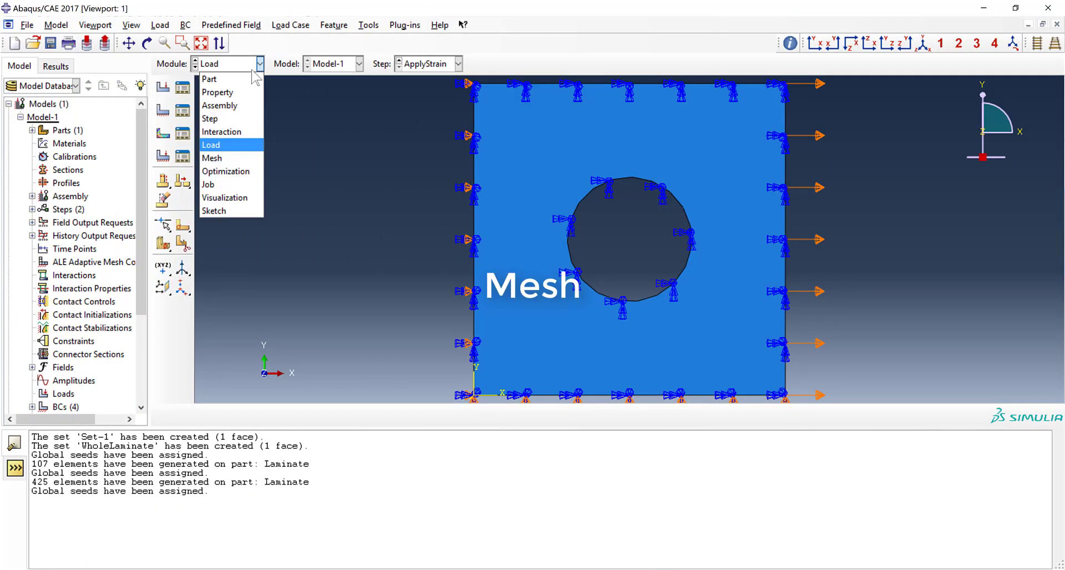
pyautogui.click(245, 158)
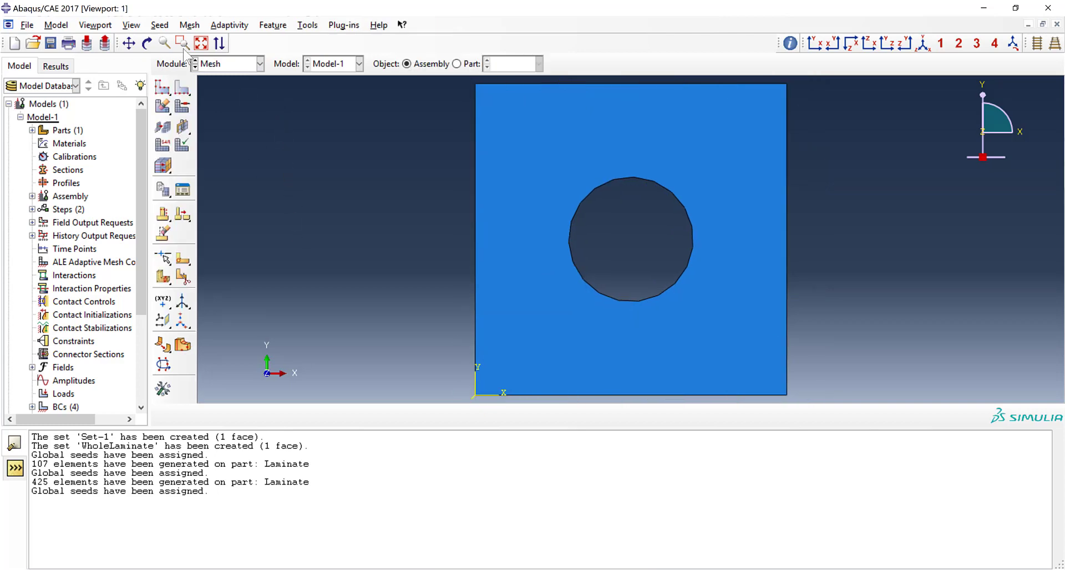
# - Try to assign an element type to the laminate instance at assembly level
pyautogui.click(190, 25)
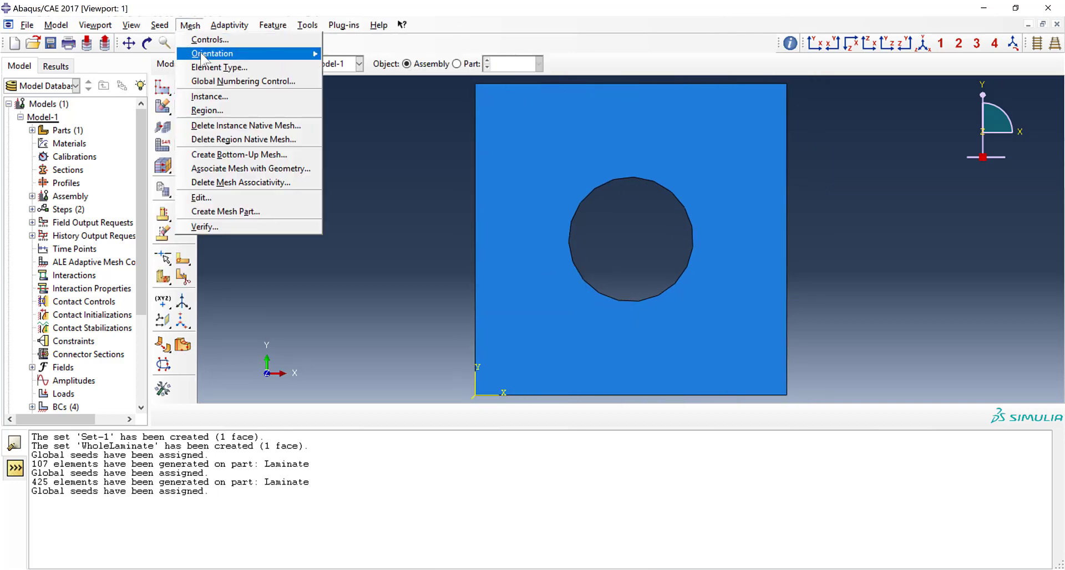
pyautogui.click(214, 67)
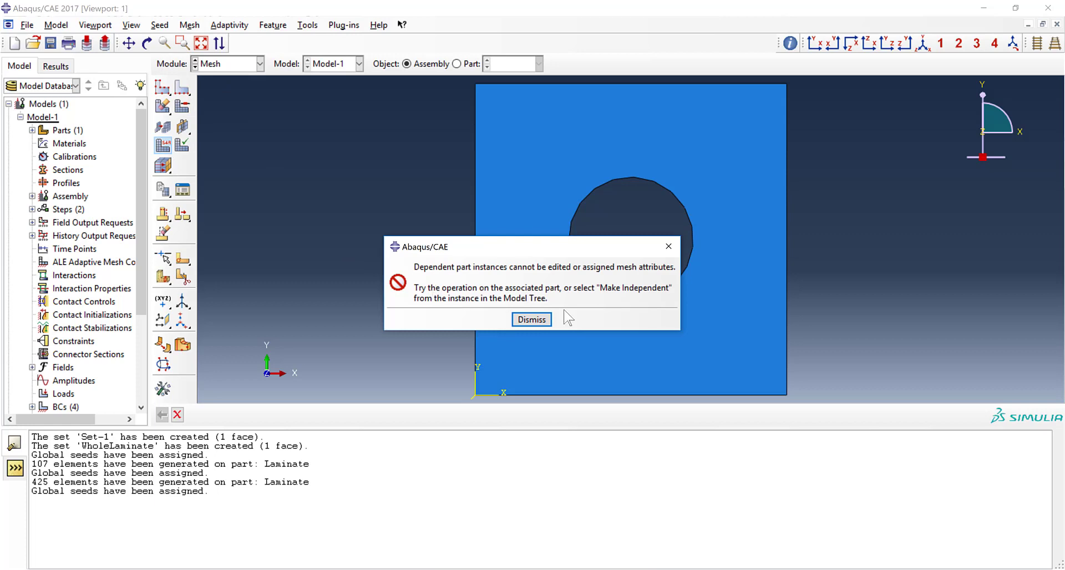
pyautogui.click(532, 320)
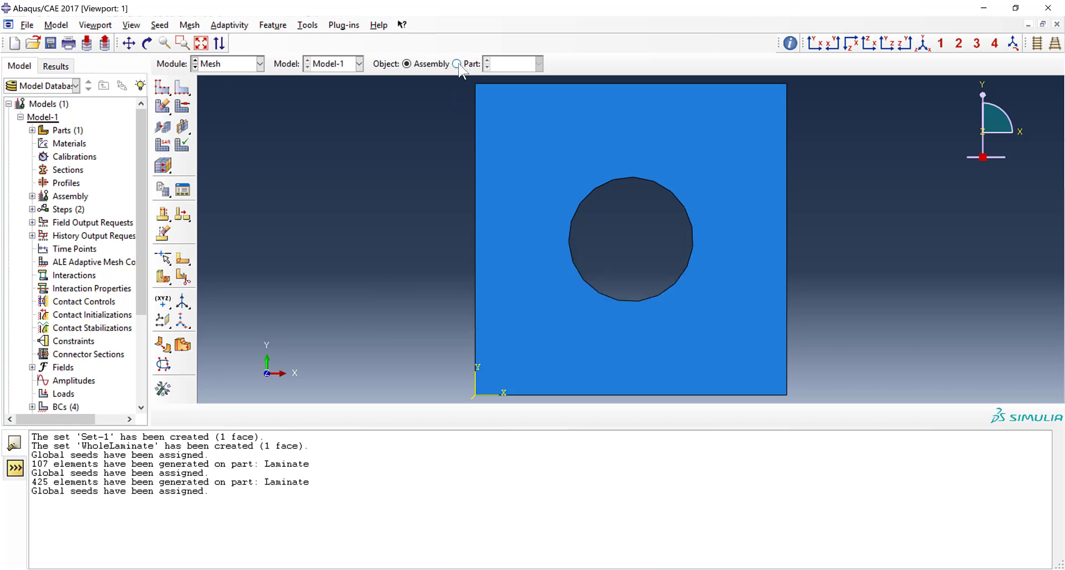
# - Assign the Standard linear shell element type S4R with reduced integration to the Laminate part
pyautogui.click(456, 63)
pyautogui.click(189, 25)
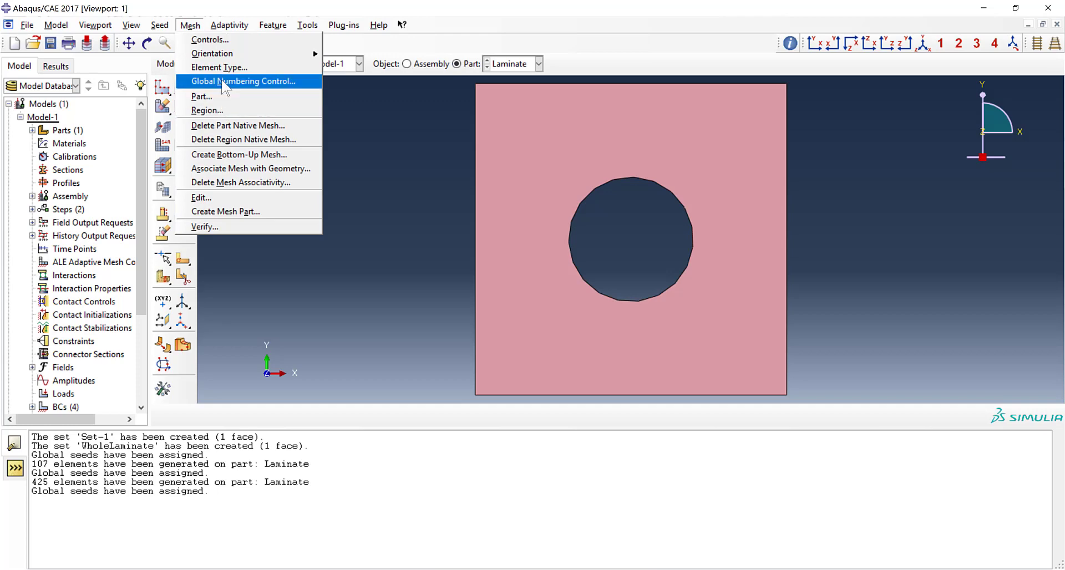
pyautogui.click(228, 67)
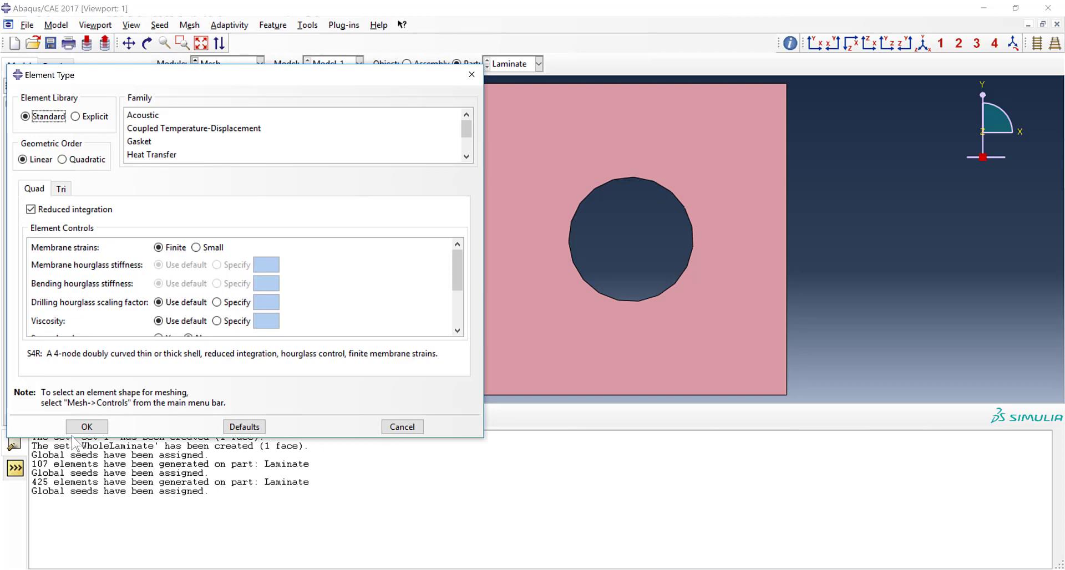
pyautogui.click(87, 427)
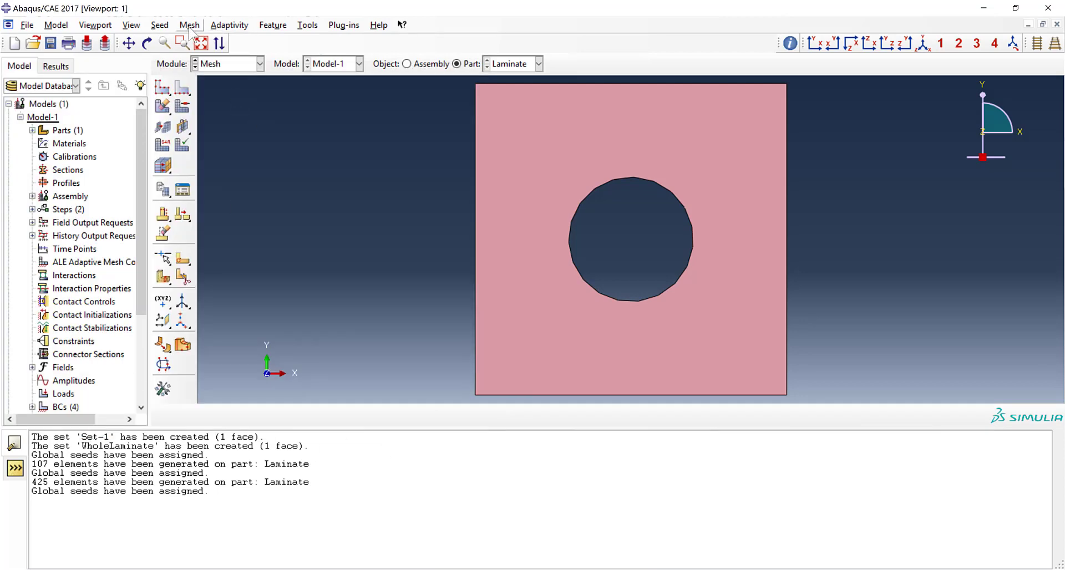
# - Seed the Laminate part with an approximate global size of 0.5 and curvature control at 0.1 maximum deviation
pyautogui.click(159, 25)
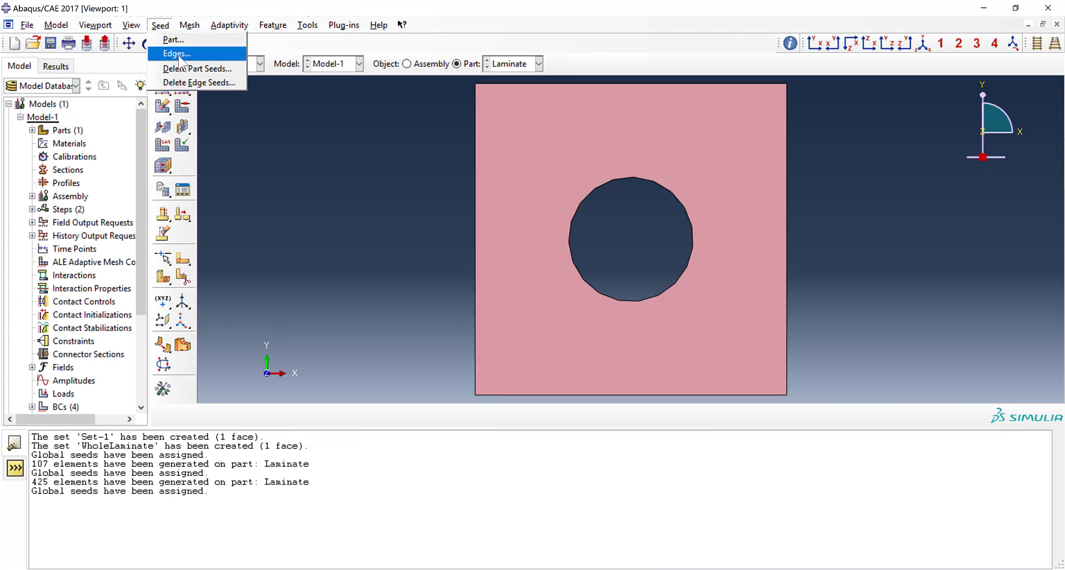
pyautogui.click(183, 42)
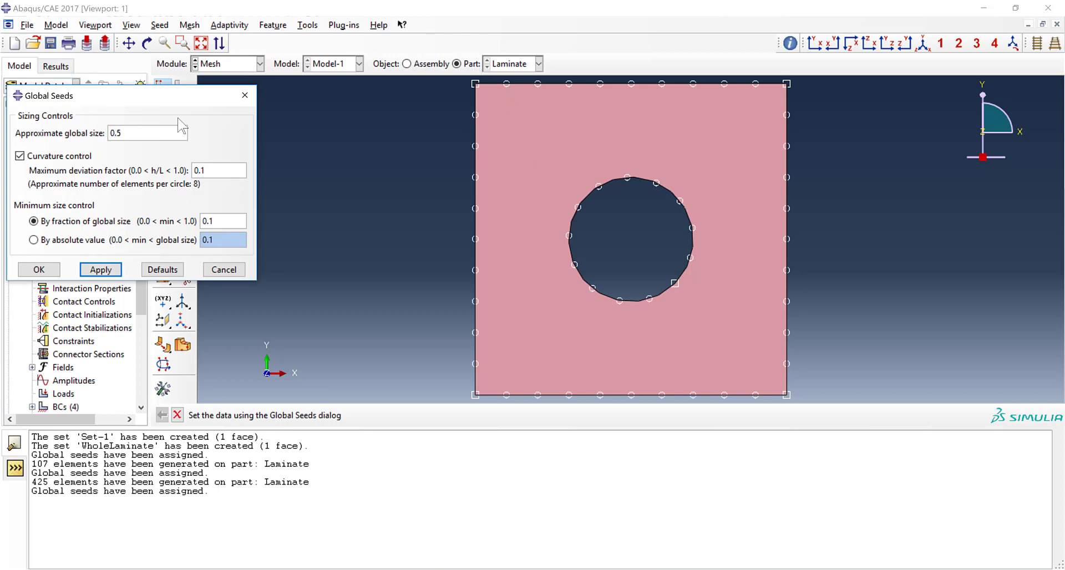
pyautogui.click(100, 270)
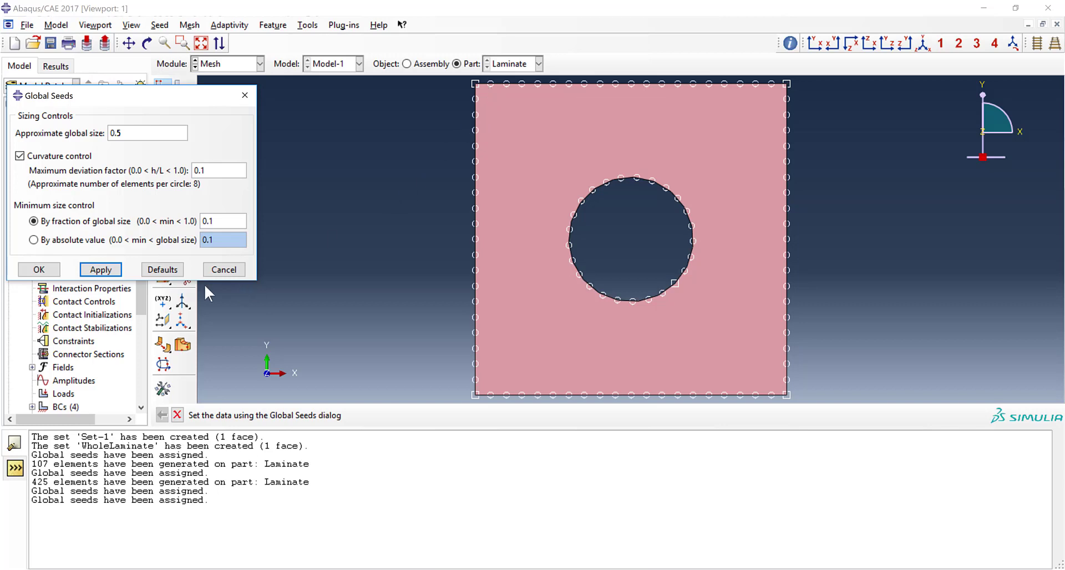
pyautogui.click(39, 269)
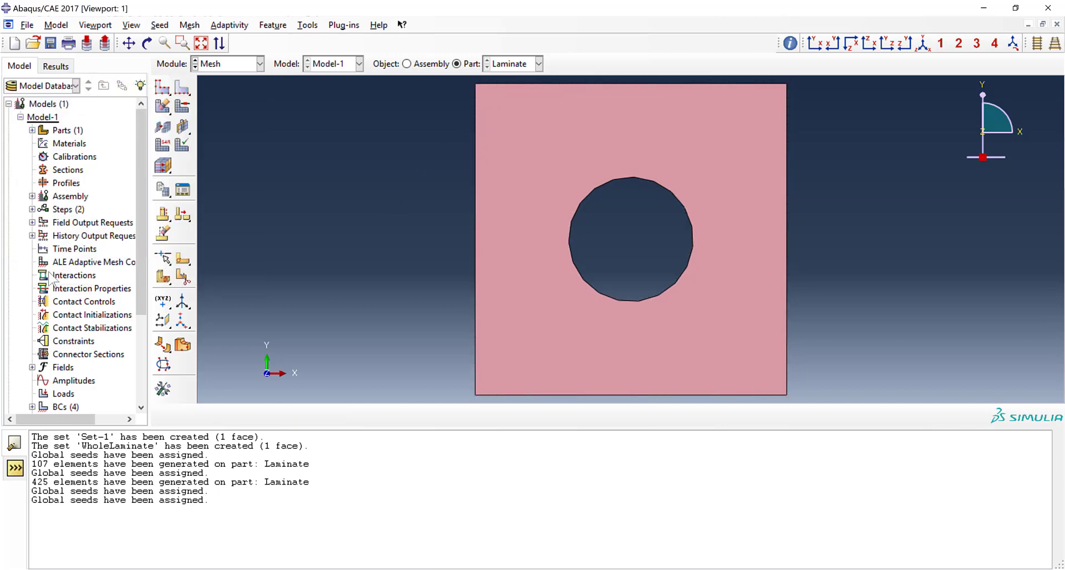
# - Generate the mesh on the Laminate part
pyautogui.click(190, 26)
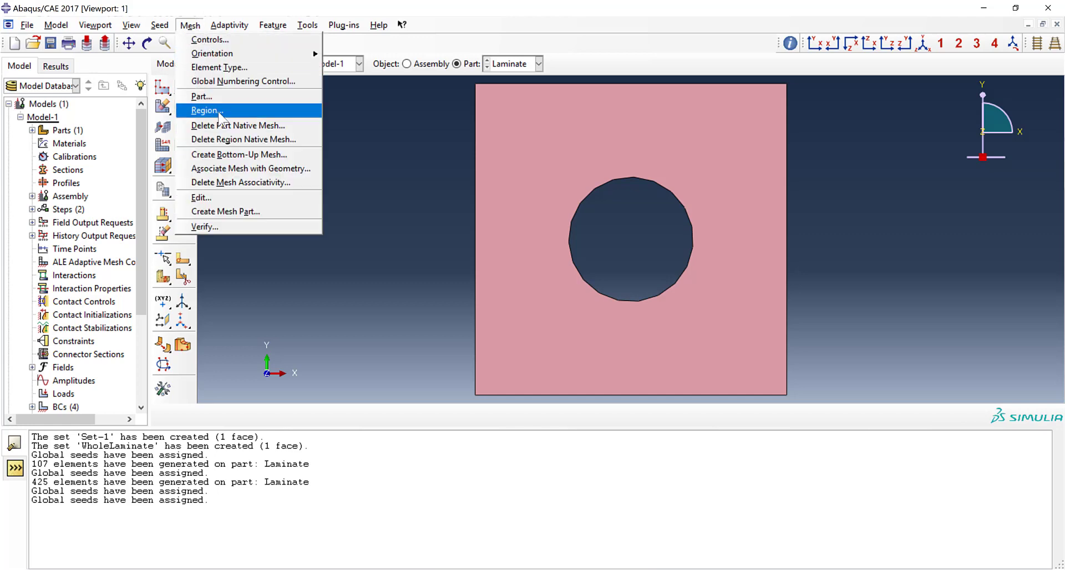
pyautogui.click(202, 97)
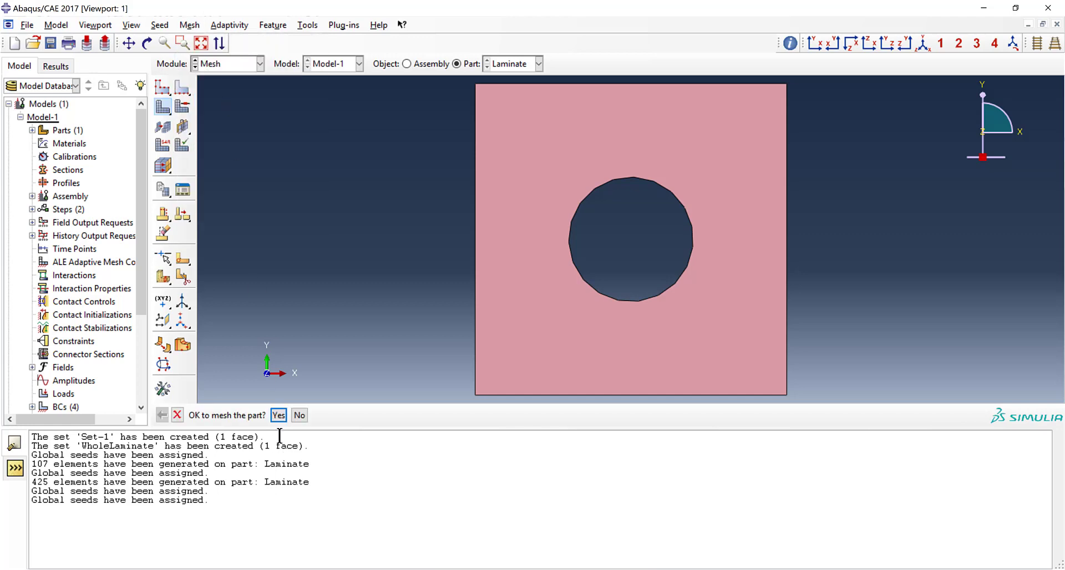
pyautogui.click(279, 415)
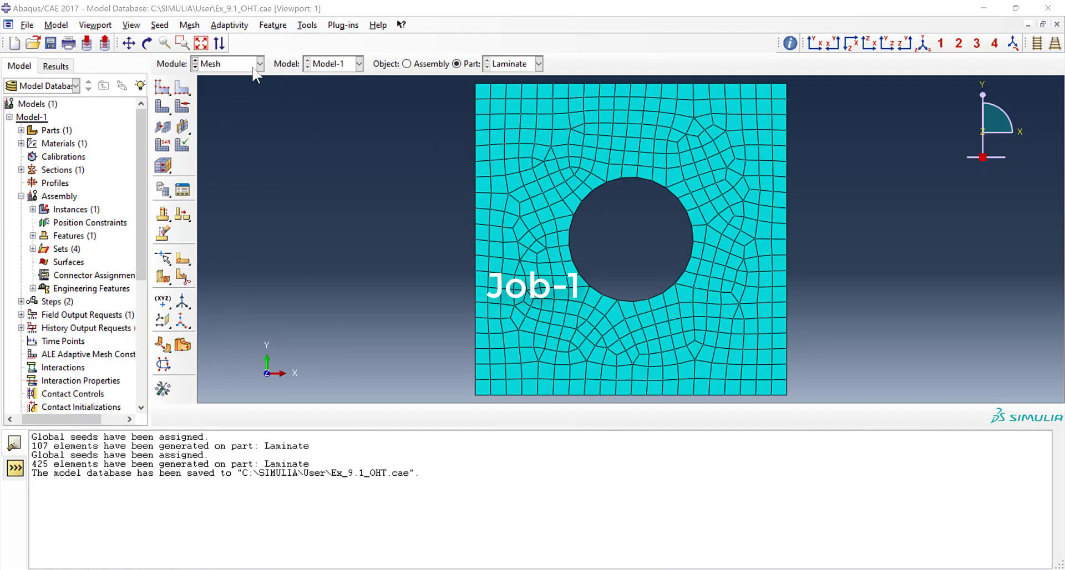
# - In the Job module, create a full-analysis job named Job-1 for Model-1 and write its input file
pyautogui.click(253, 68)
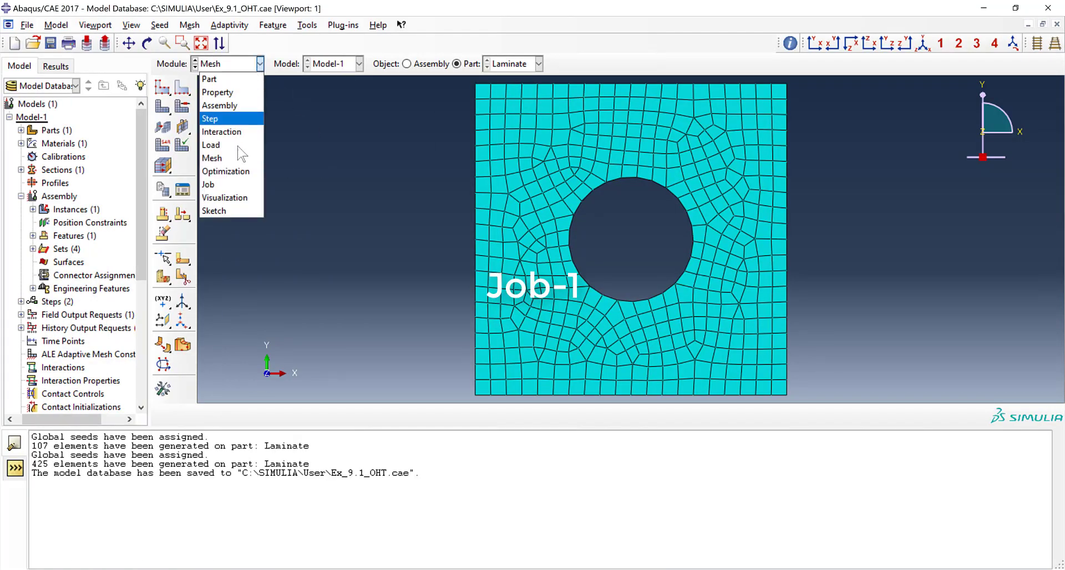
pyautogui.click(232, 185)
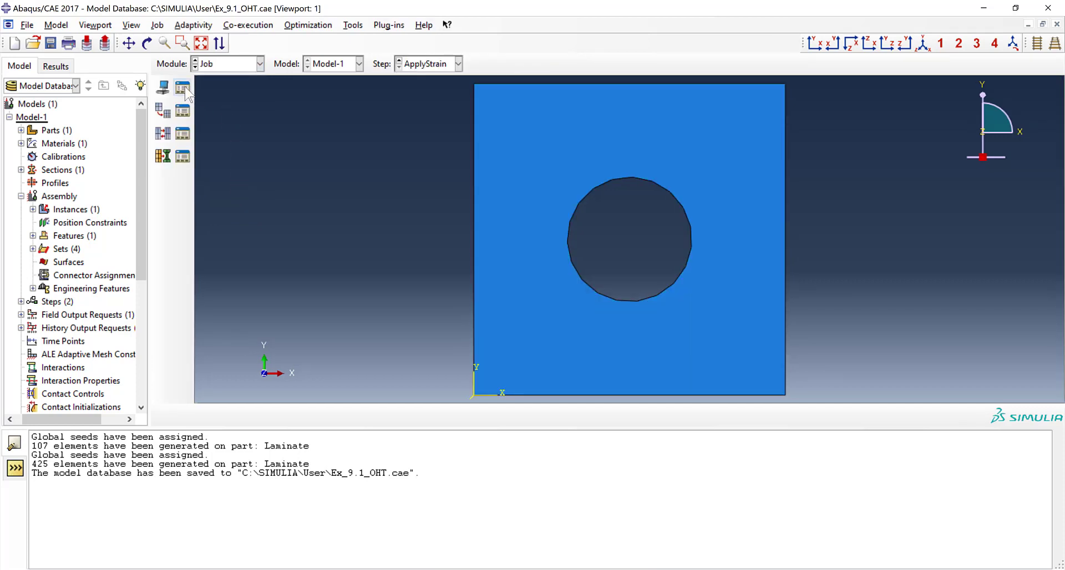
pyautogui.click(186, 89)
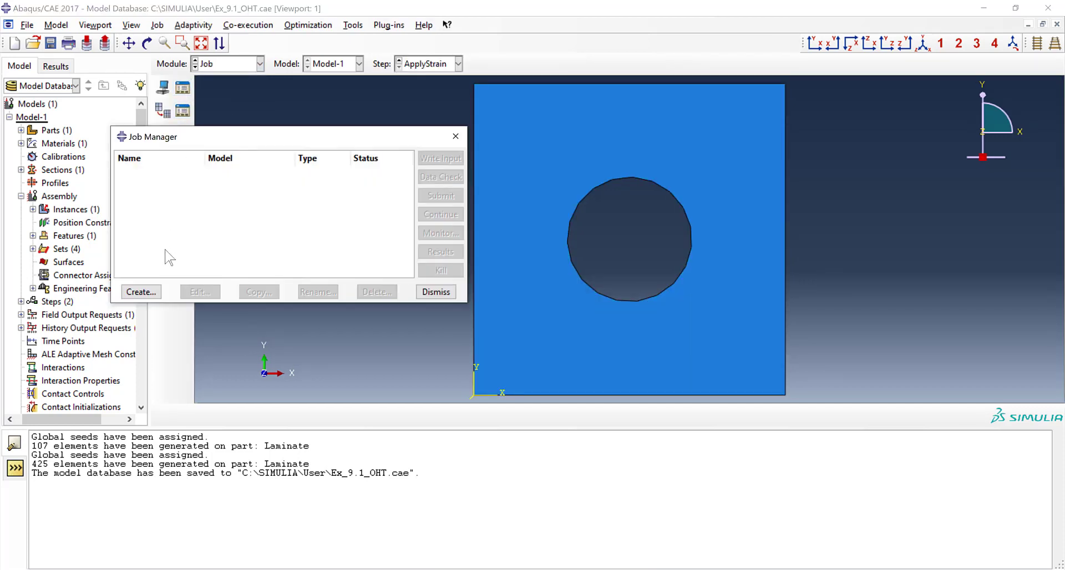
pyautogui.click(142, 292)
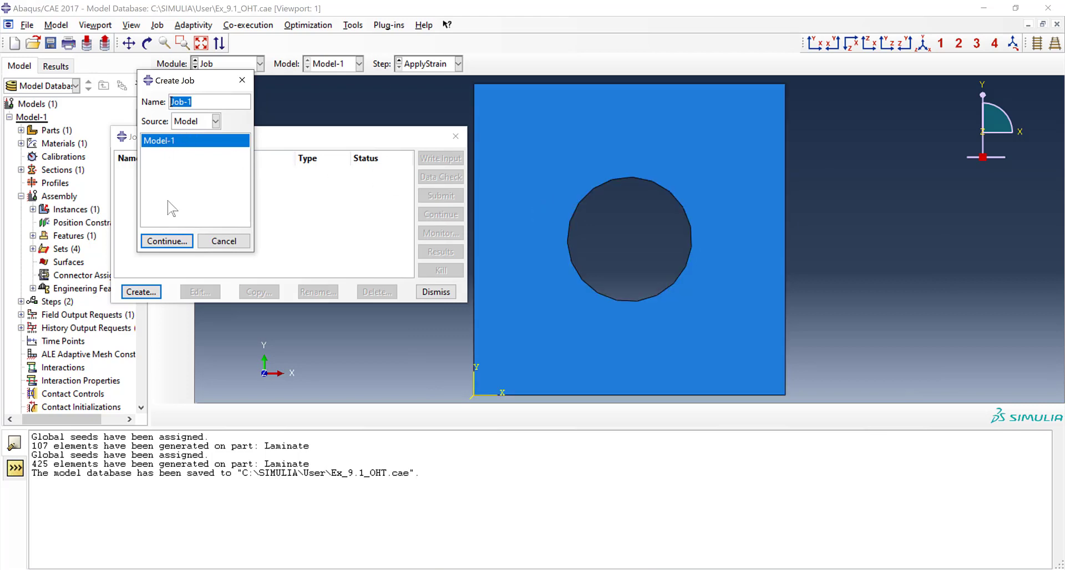
pyautogui.click(163, 242)
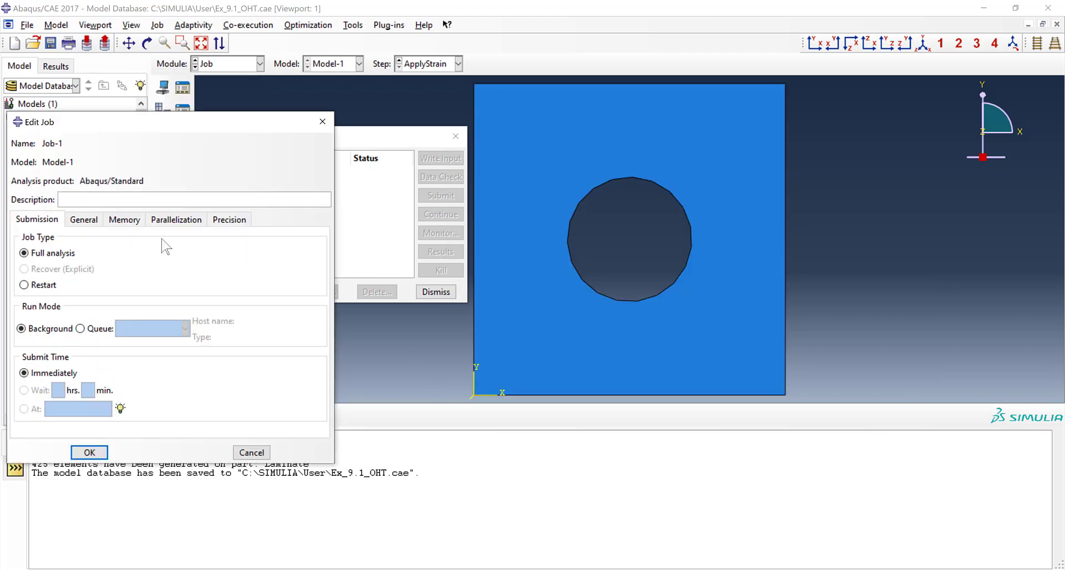
pyautogui.click(92, 454)
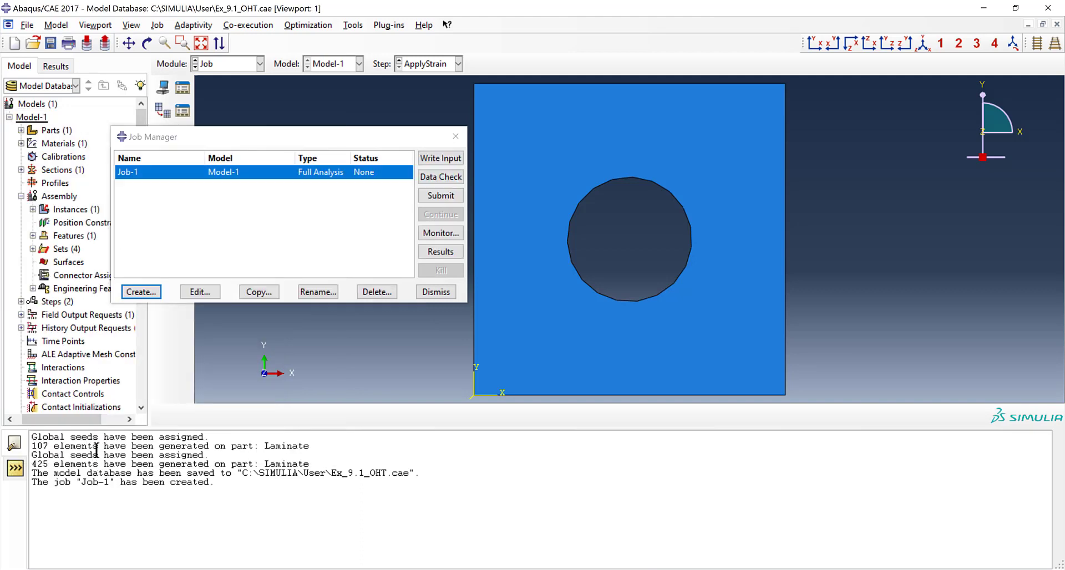
pyautogui.click(448, 161)
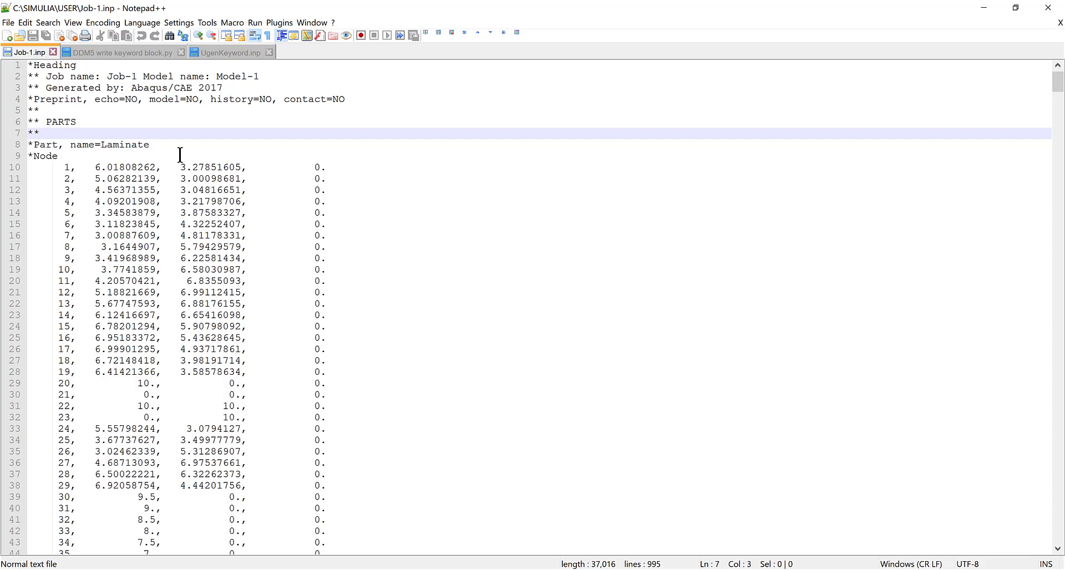
# - In Notepad++, examine the lamina count, material properties, ply thickness and layup parameters in DDM5 write keyword block.py
pyautogui.click(143, 53)
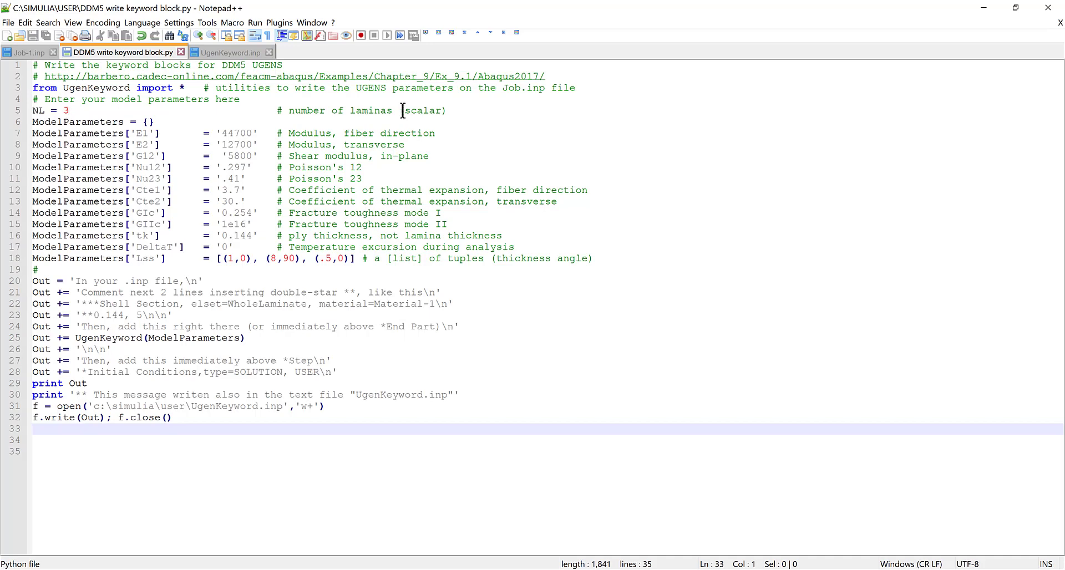
pyautogui.click(449, 111)
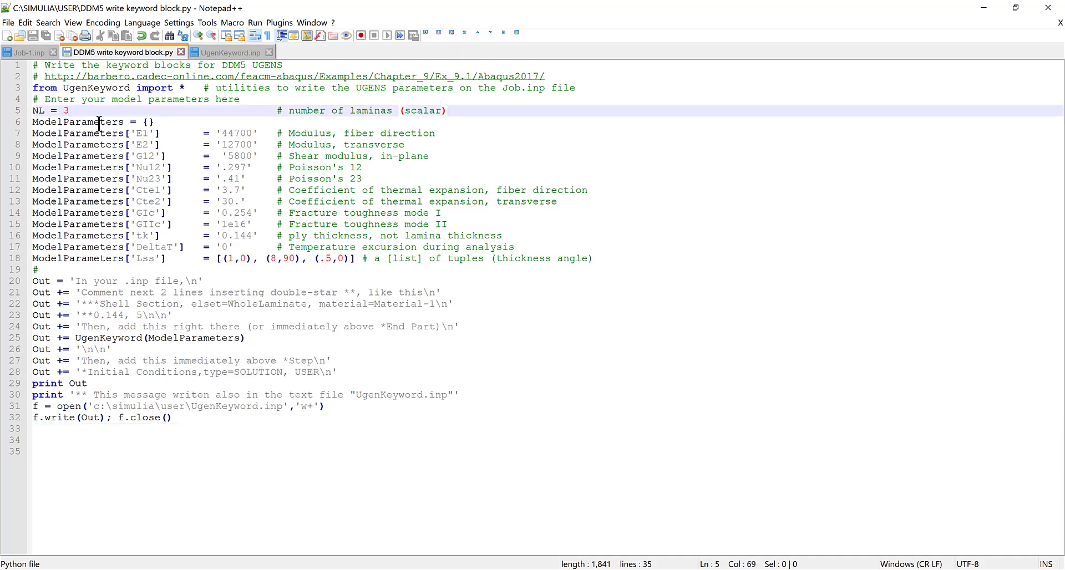
pyautogui.click(458, 129)
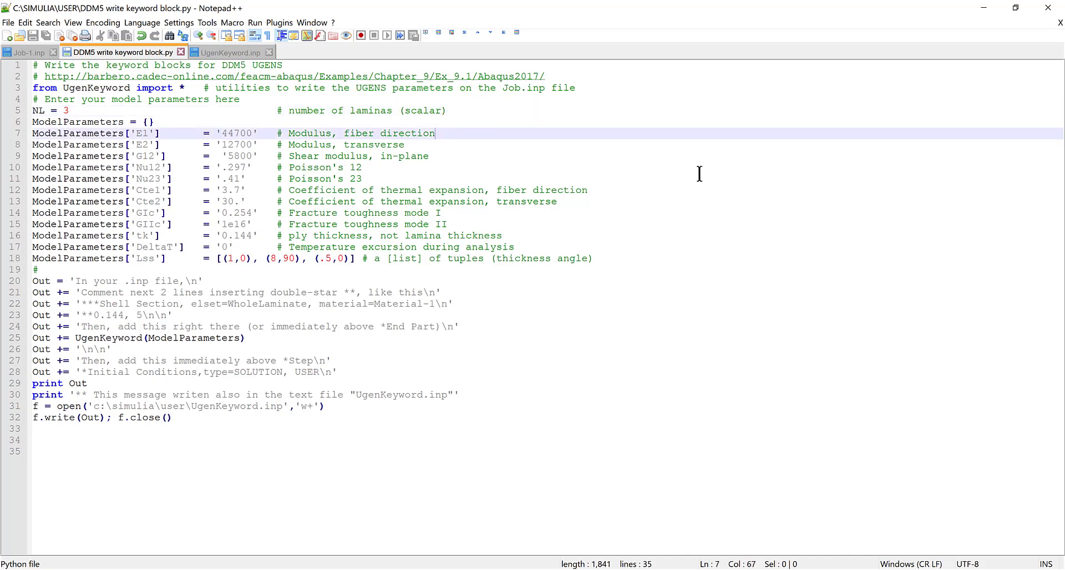
pyautogui.press('Down')
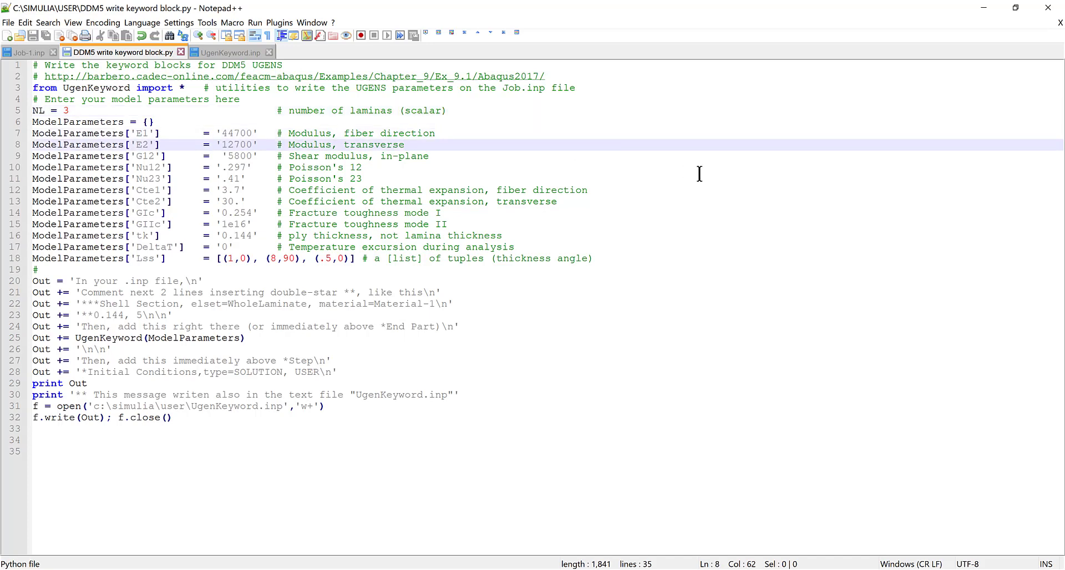
pyautogui.press('Down')
pyautogui.press('Down')
pyautogui.press('Down')
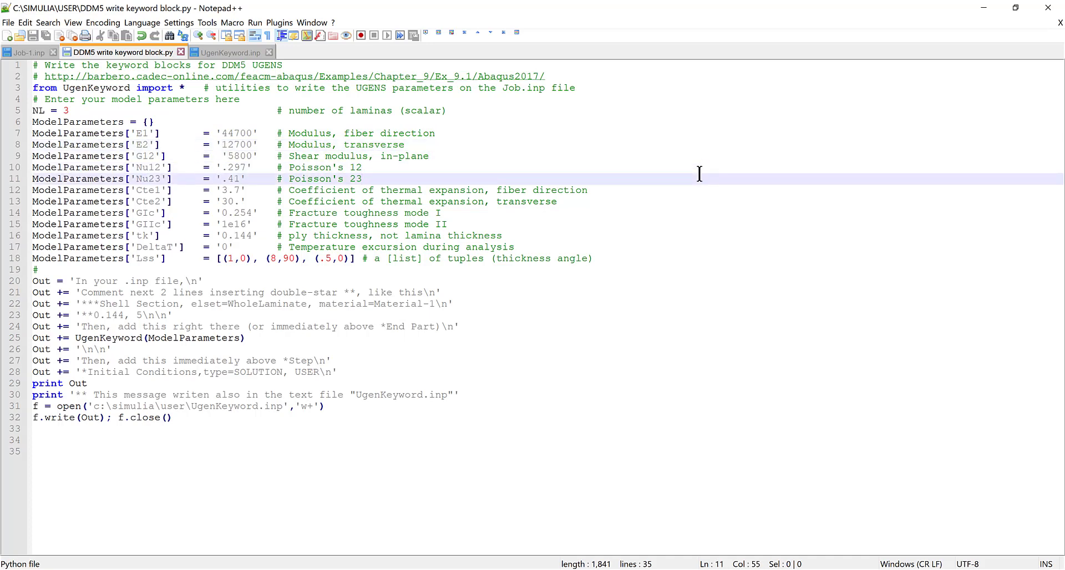
pyautogui.press('Down')
pyautogui.press('Down')
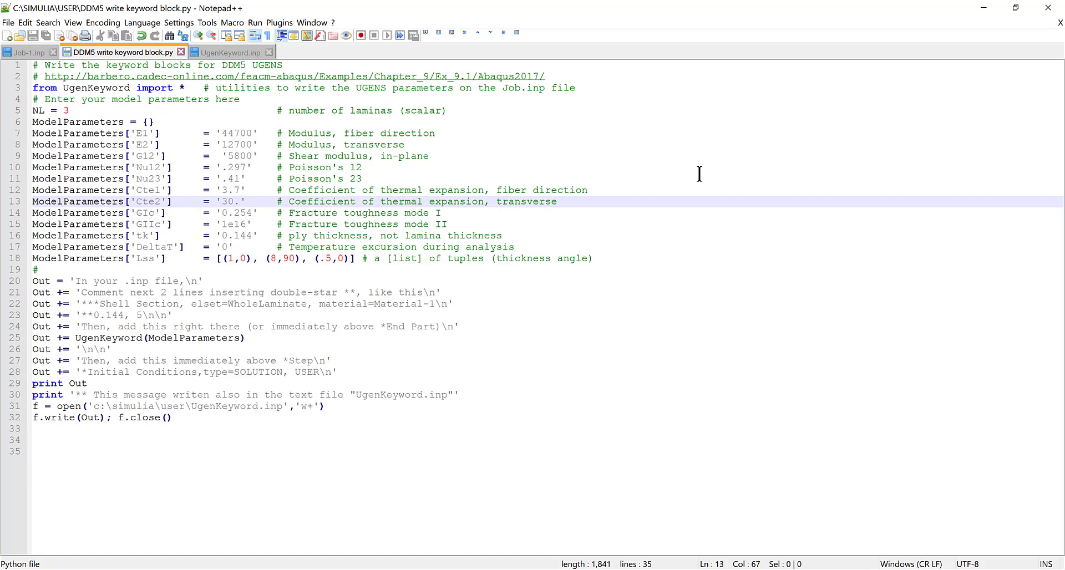
pyautogui.press('Down')
pyautogui.press('Down')
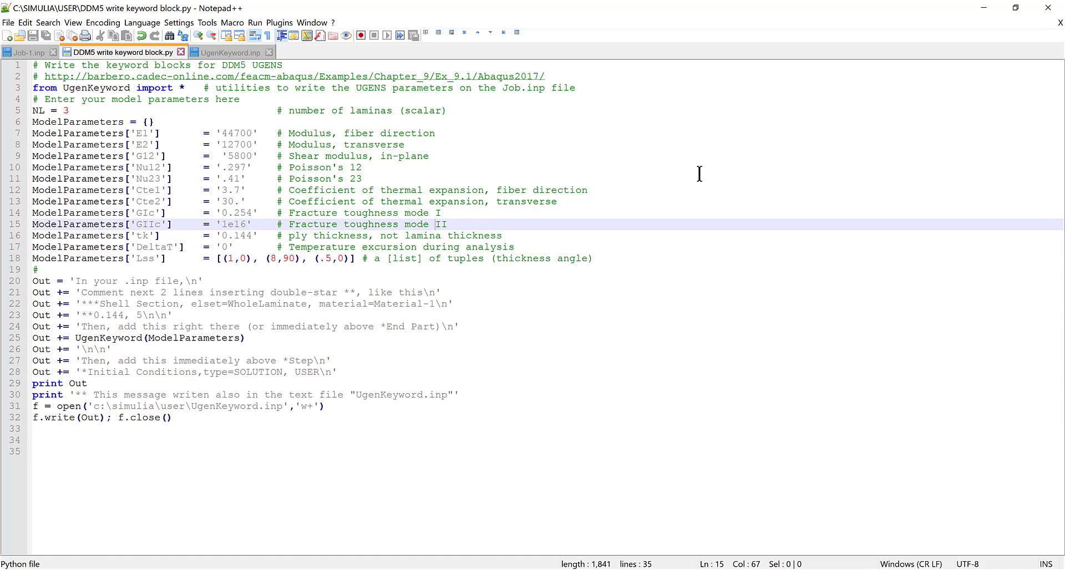
pyautogui.press('Down')
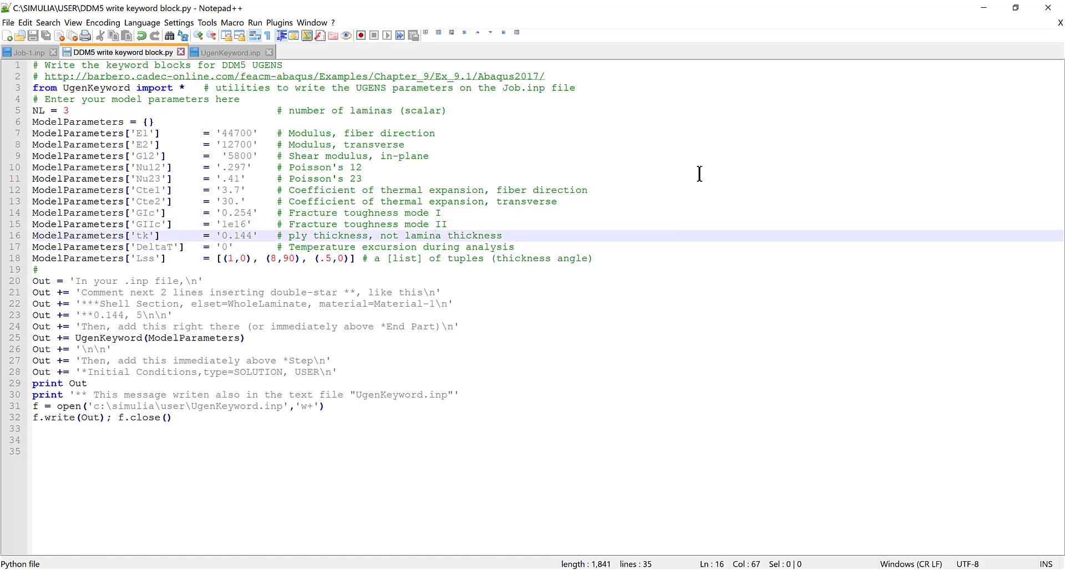
pyautogui.press('Down')
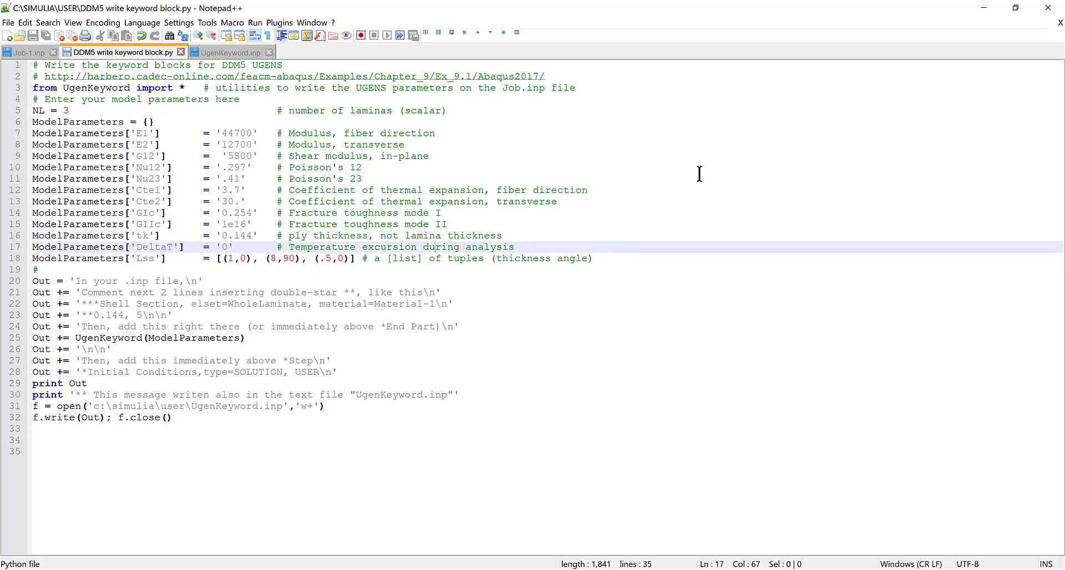
pyautogui.press('Down')
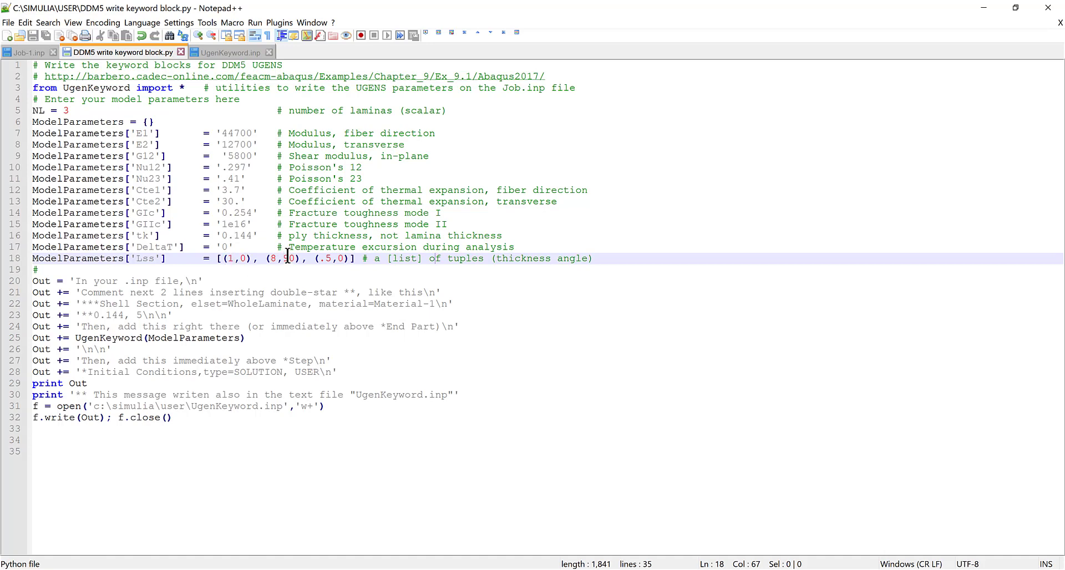
pyautogui.doubleClick(224, 235)
pyautogui.keyDown('shift'); pyautogui.click(257, 235); pyautogui.keyUp('shift')
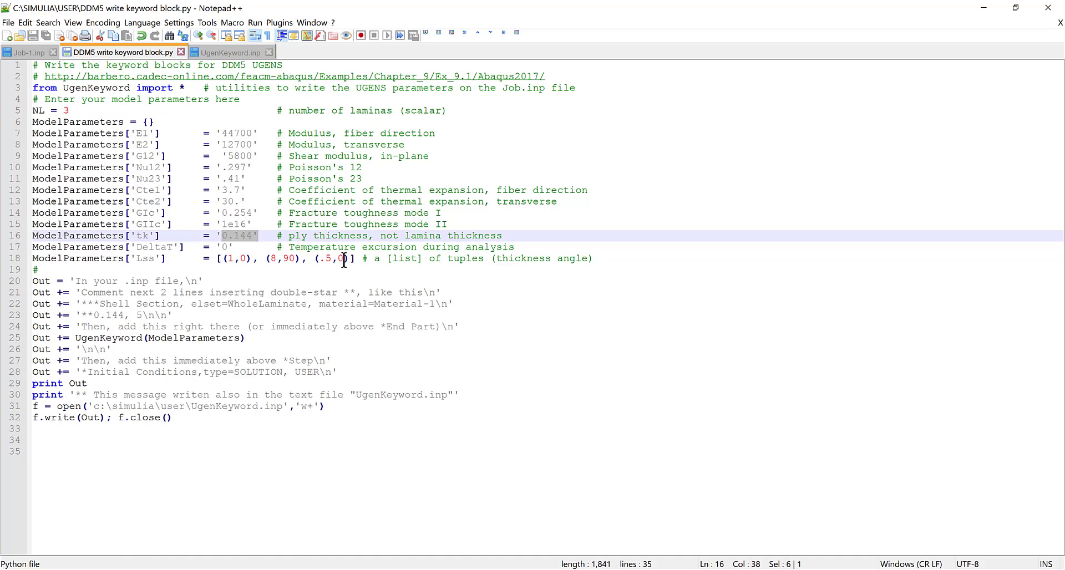
pyautogui.click(604, 259)
pyautogui.press('Right')
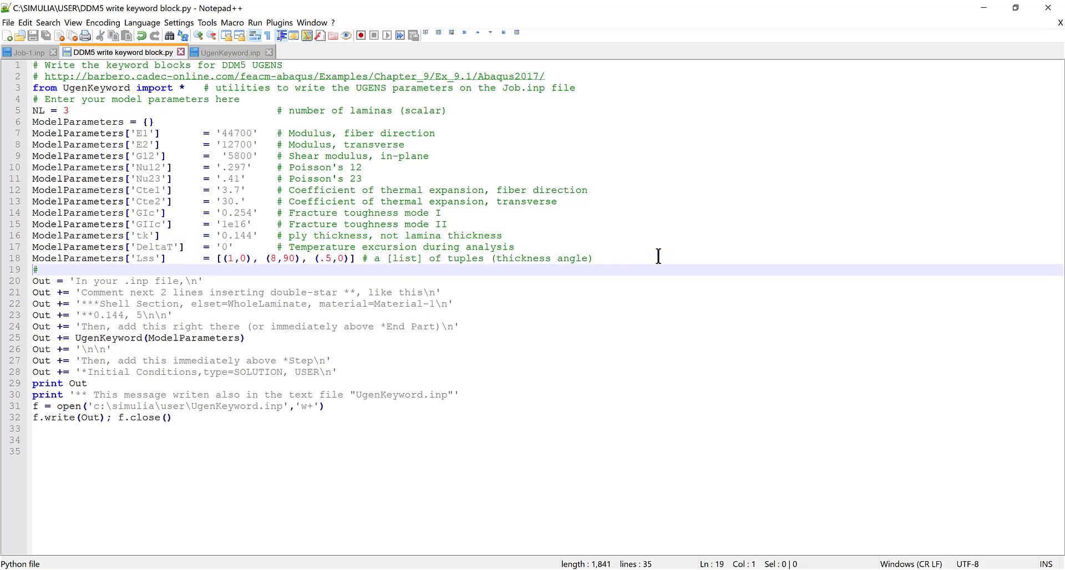
# - Review the script lines that build the keyword text and write it to UgenKeyword.inp
pyautogui.press('Down')
pyautogui.press('Down')
pyautogui.press('Down')
pyautogui.press('Down')
pyautogui.press('Down')
pyautogui.press('Down')
pyautogui.press('Down')
pyautogui.press('Down')
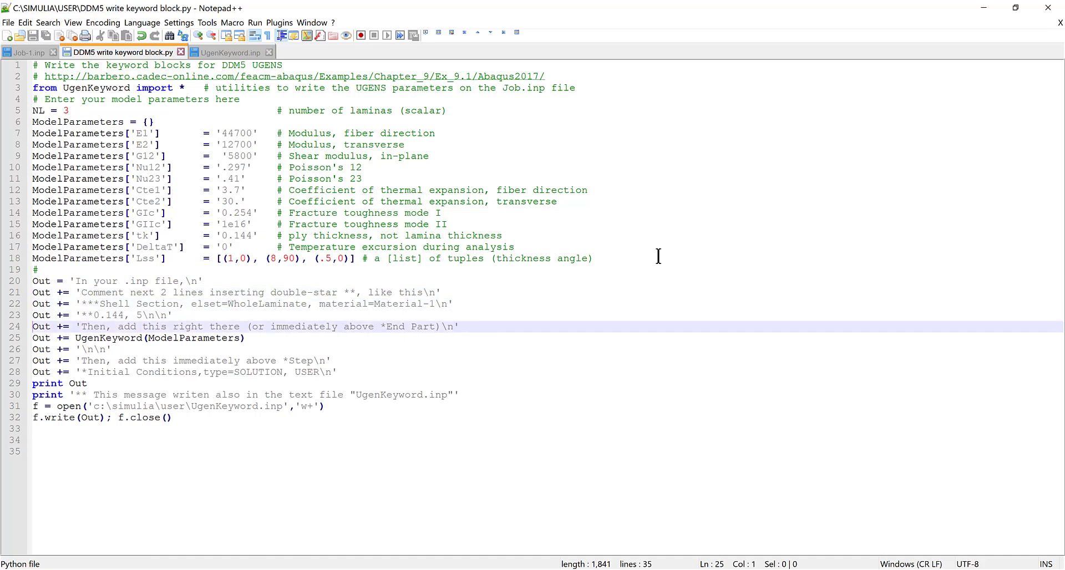
pyautogui.press('Down')
pyautogui.press('Down')
pyautogui.press('Down')
pyautogui.press('Down')
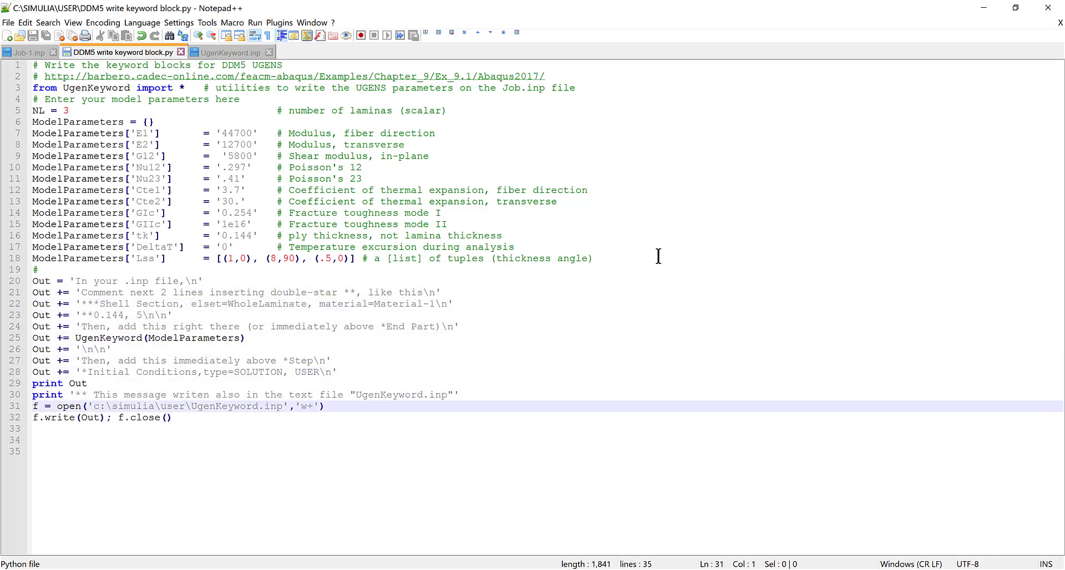
pyautogui.press('Down')
pyautogui.press('Down')
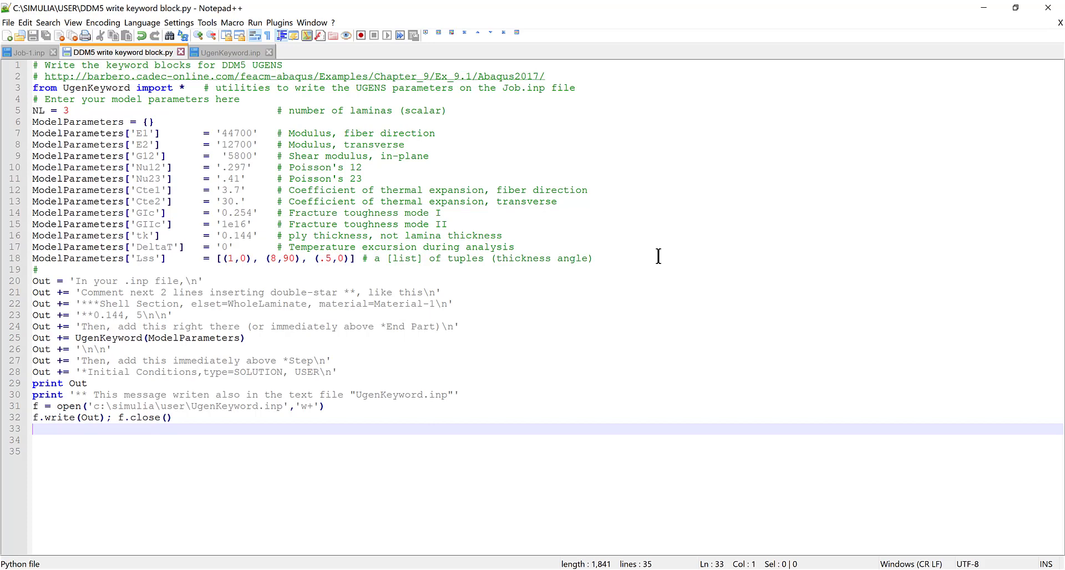
# - Run the DDM5 keyword script with Python to generate the UGENS keyword blocks, and return to Job-1.inp
pyautogui.click(255, 23)
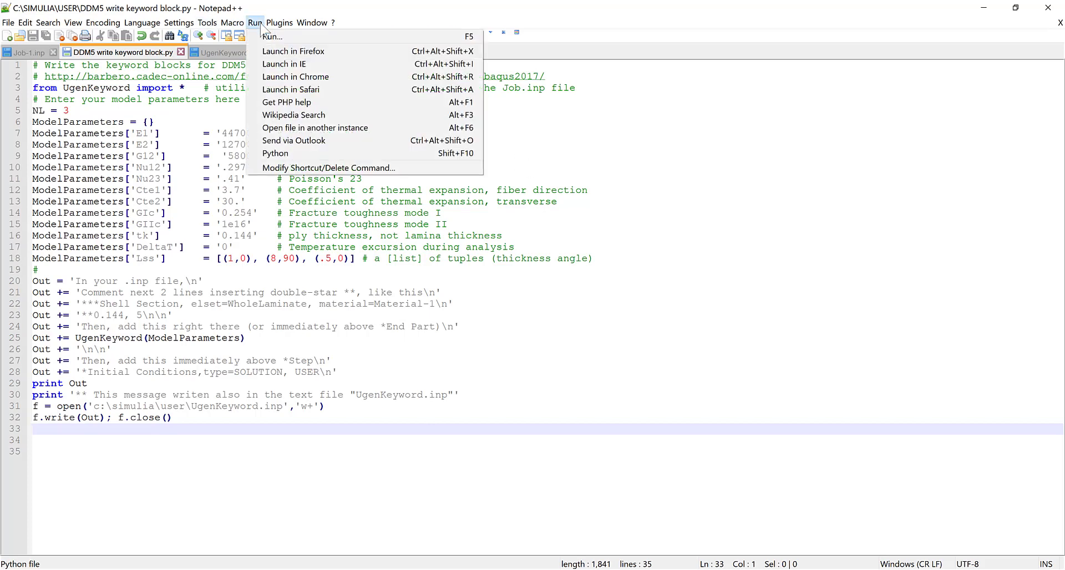
pyautogui.click(293, 156)
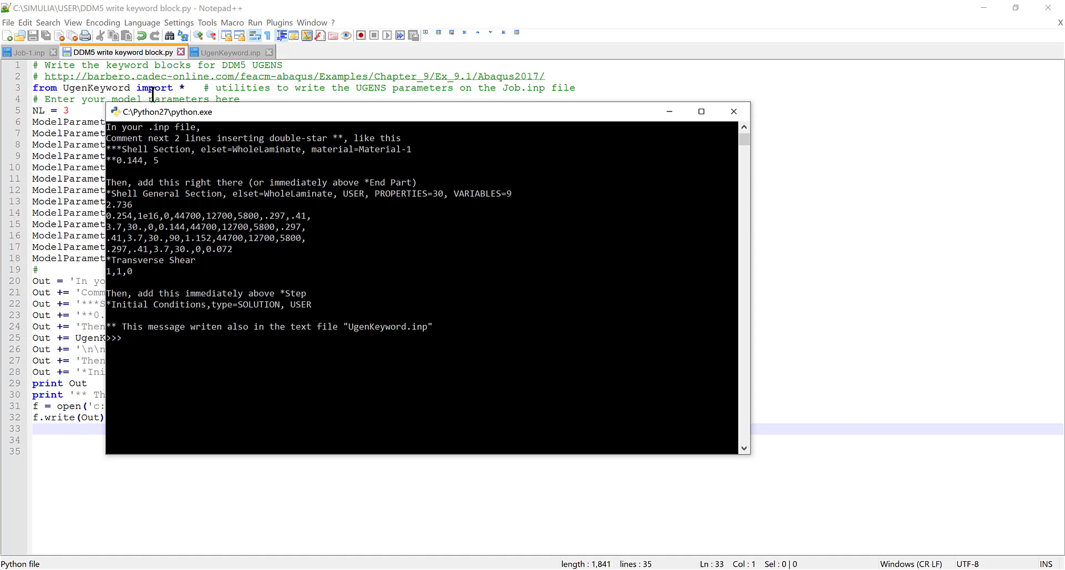
pyautogui.click(27, 52)
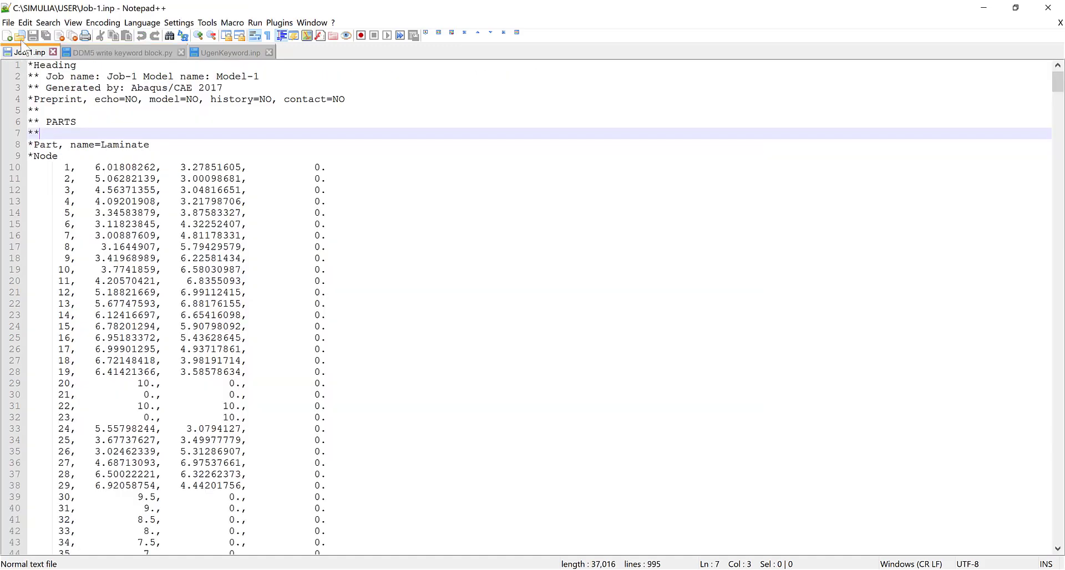
# - Save a copy of the Job-1 input file as Job-2.inp in the USER folder
pyautogui.click(8, 22)
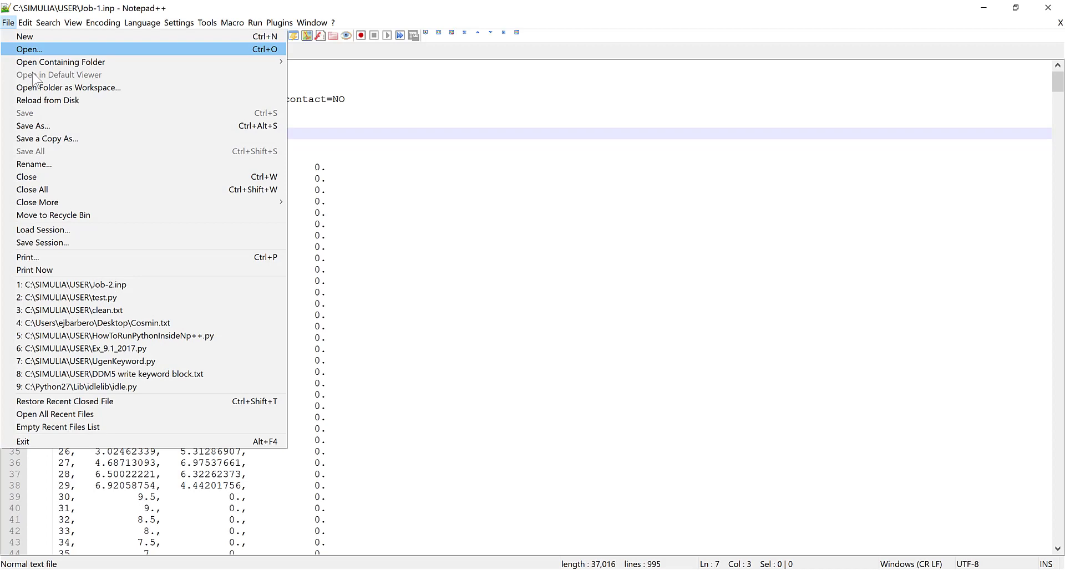
pyautogui.click(33, 126)
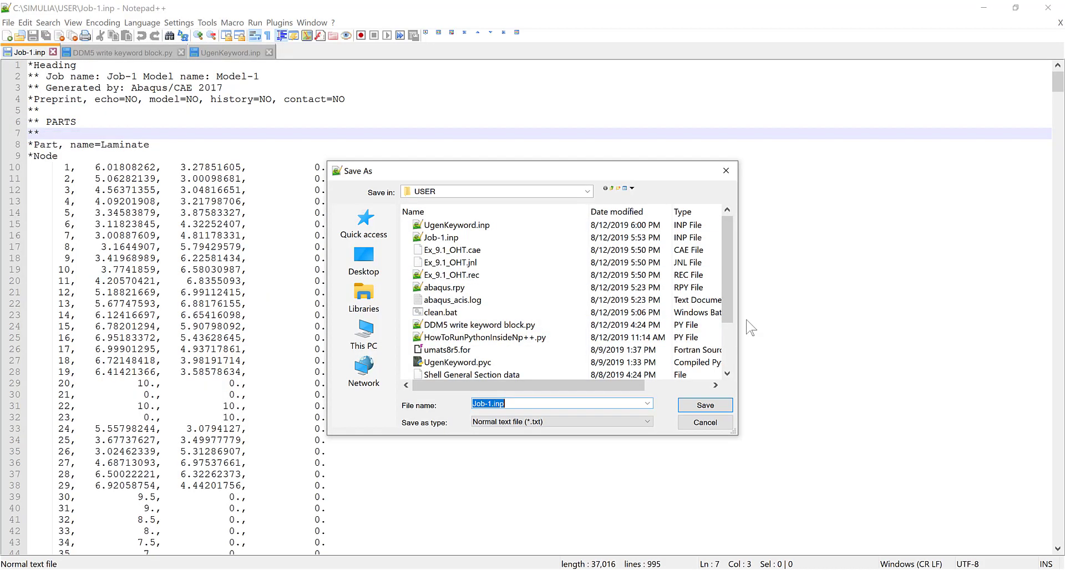
pyautogui.press('Right')
pyautogui.press('Left')
pyautogui.press('Left')
pyautogui.press('Left')
pyautogui.press('Left')
pyautogui.write('2')
pyautogui.click(716, 405)
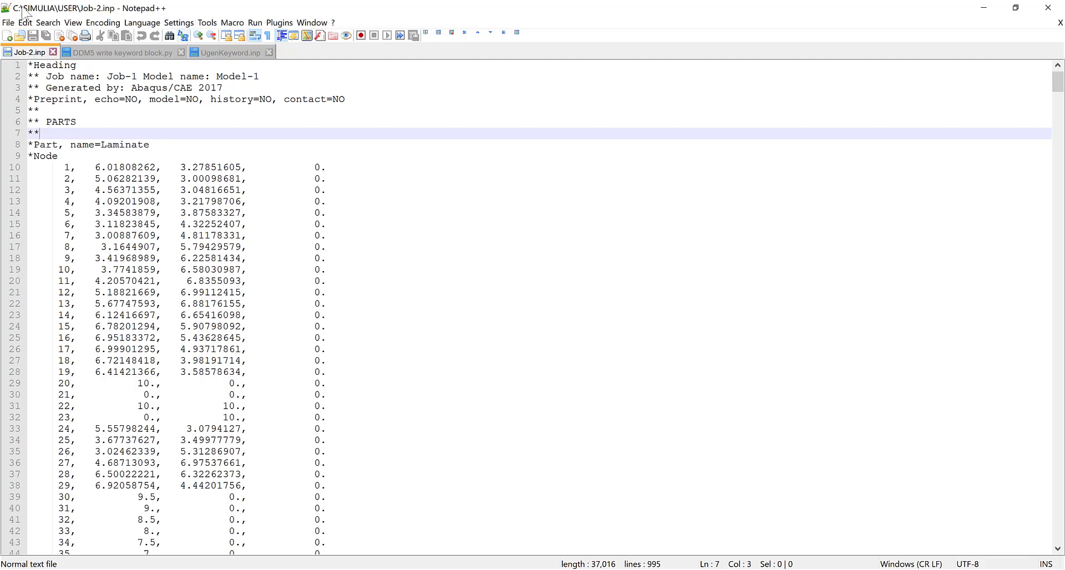
# - Change the job name in the heading comment to Job-2 and save the file
pyautogui.click(137, 77)
pyautogui.press('BackSpace')
pyautogui.write('2')
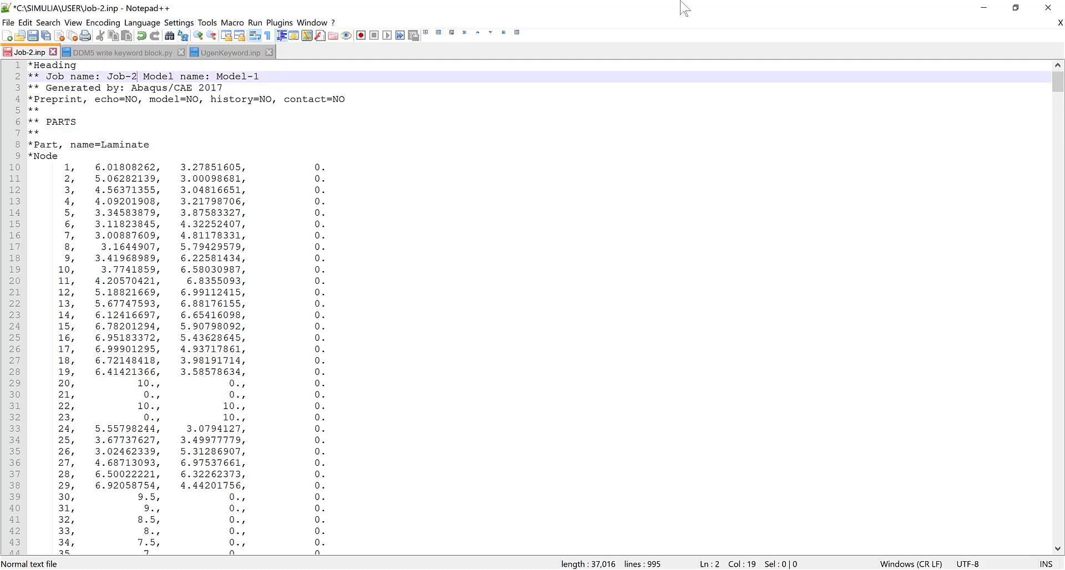
pyautogui.hotkey('ctrl', 's')
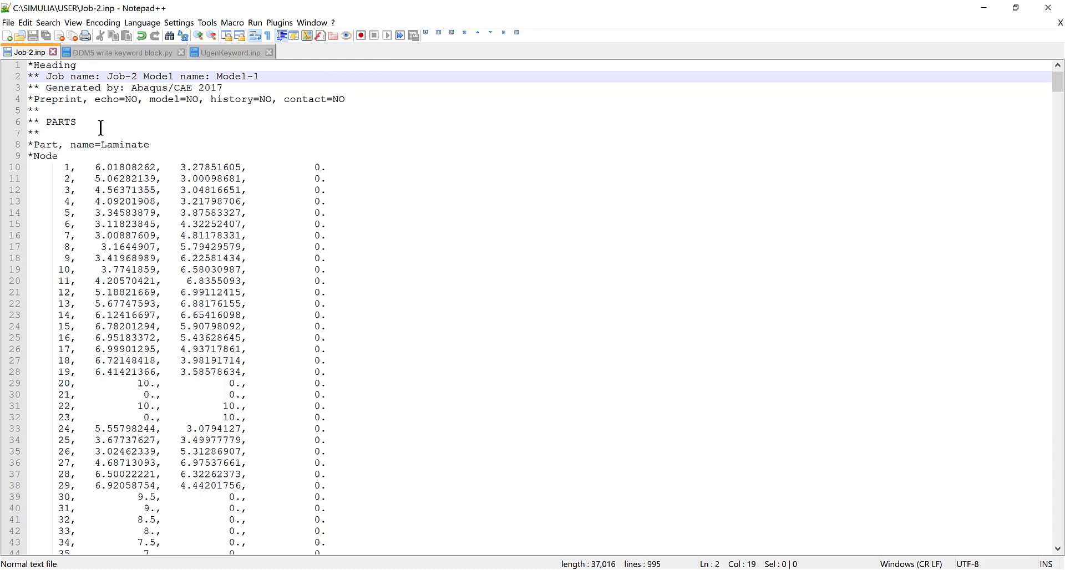
# - In UgenKeyword.inp, review the commenting instructions and copy the block from *Shell General Section through the *Transverse Shear data line
pyautogui.click(226, 52)
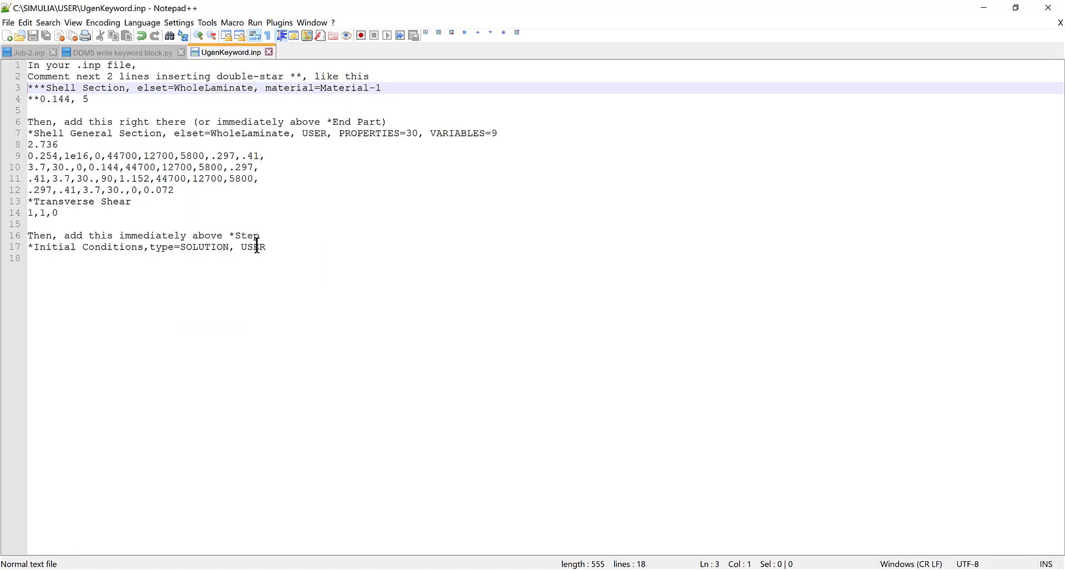
pyautogui.click(147, 65)
pyautogui.press('Right')
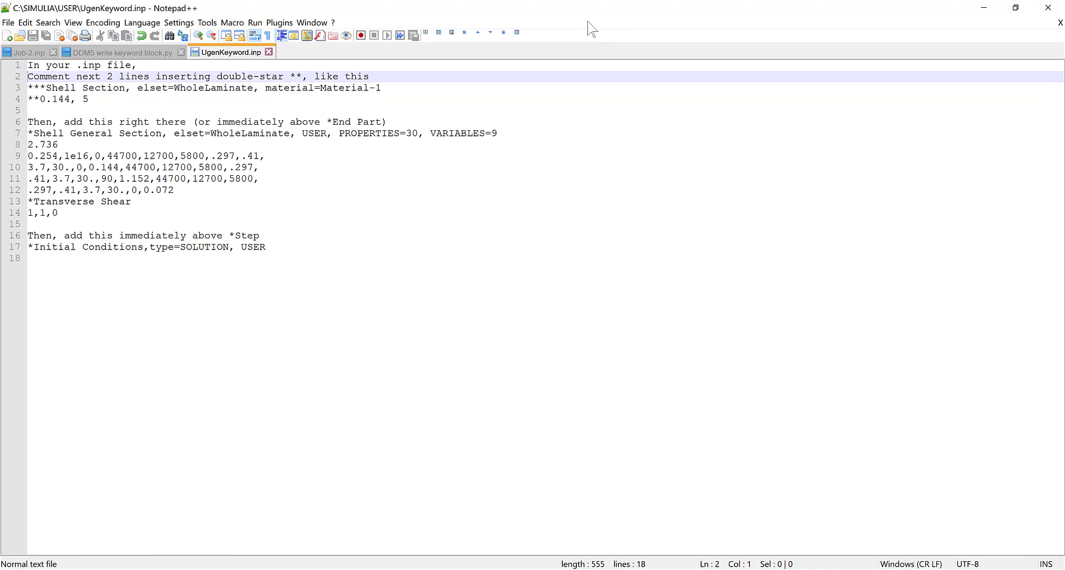
pyautogui.press('Down')
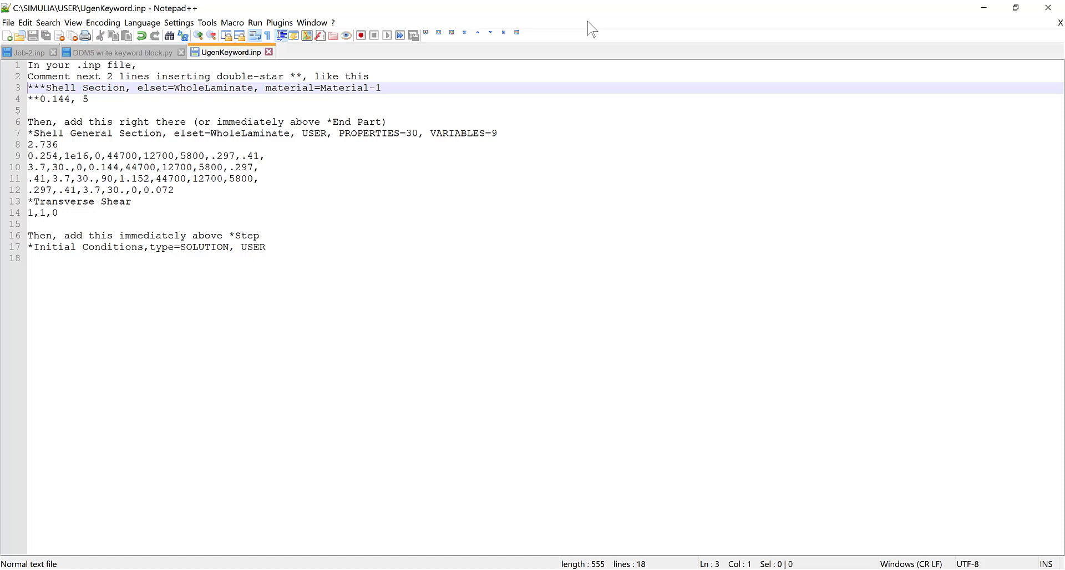
pyautogui.press('Down')
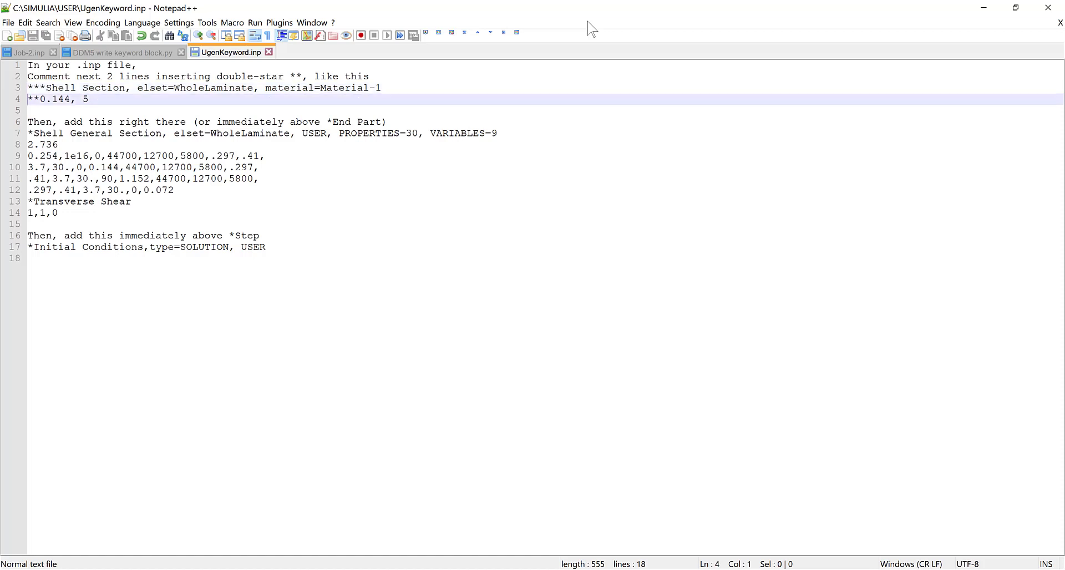
pyautogui.press('Up')
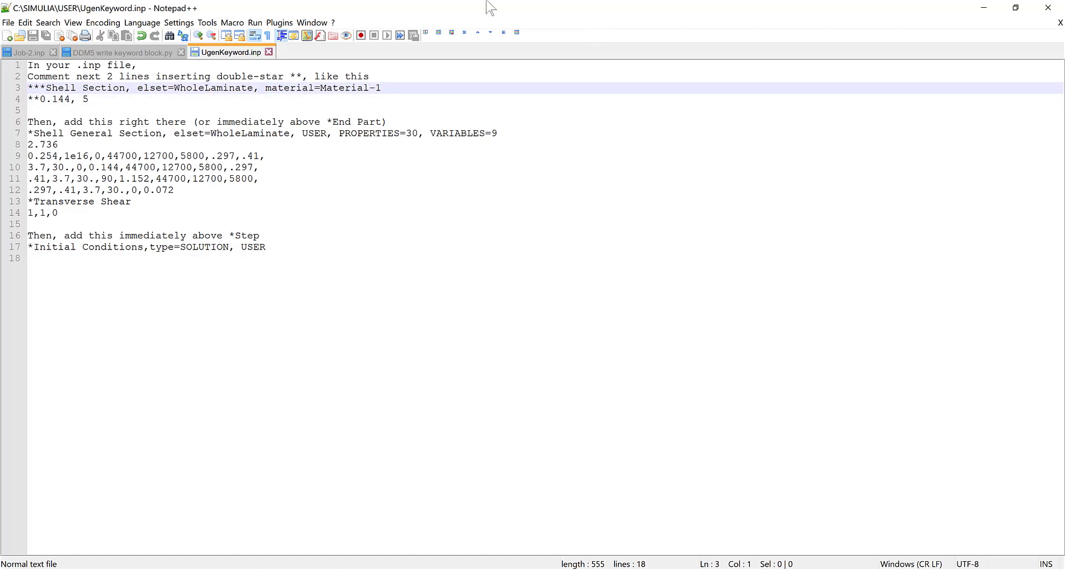
pyautogui.press('Down')
pyautogui.press('Down')
pyautogui.press('Down')
pyautogui.press('Down')
pyautogui.hotkey('shift', 'Down')
pyautogui.hotkey('shift', 'Down')
pyautogui.hotkey('shift', 'Down')
pyautogui.hotkey('shift', 'Down')
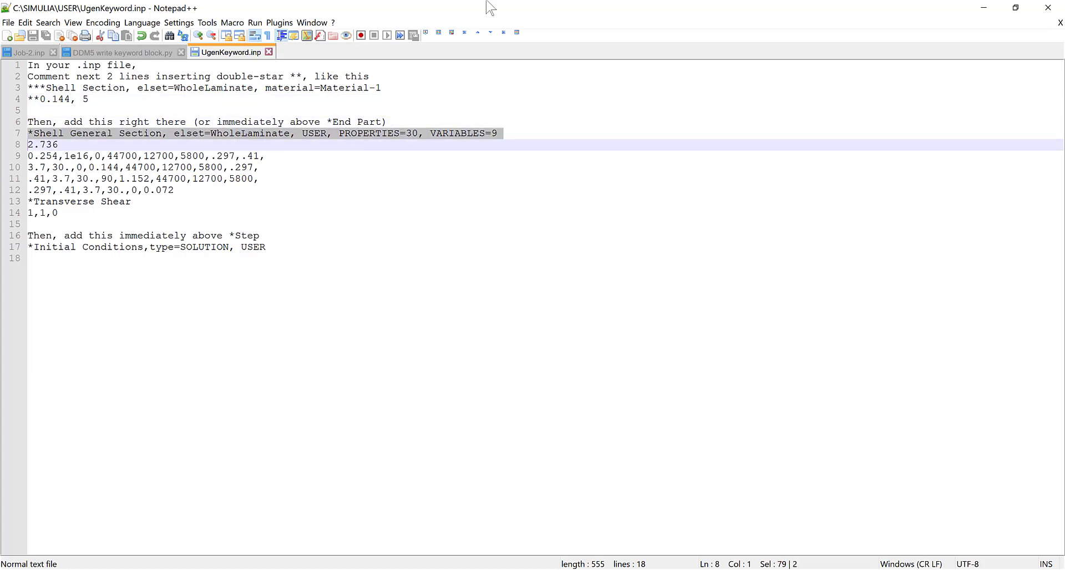
pyautogui.hotkey('shift', 'Down')
pyautogui.hotkey('shift', 'Down')
pyautogui.hotkey('shift', 'Down')
pyautogui.hotkey('shift', 'Down')
pyautogui.hotkey('ctrl', 'c')
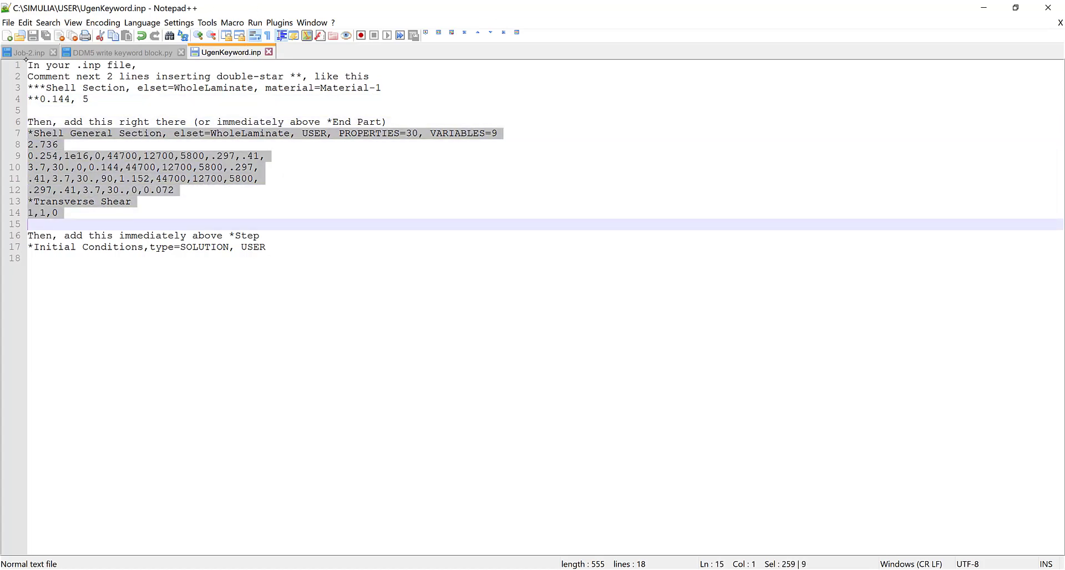
# - In Job-2.inp, comment out the *Shell Section line and its 0.144, 5 data line with double asterisks
pyautogui.click(29, 52)
pyautogui.scroll(-20, 410, 476)
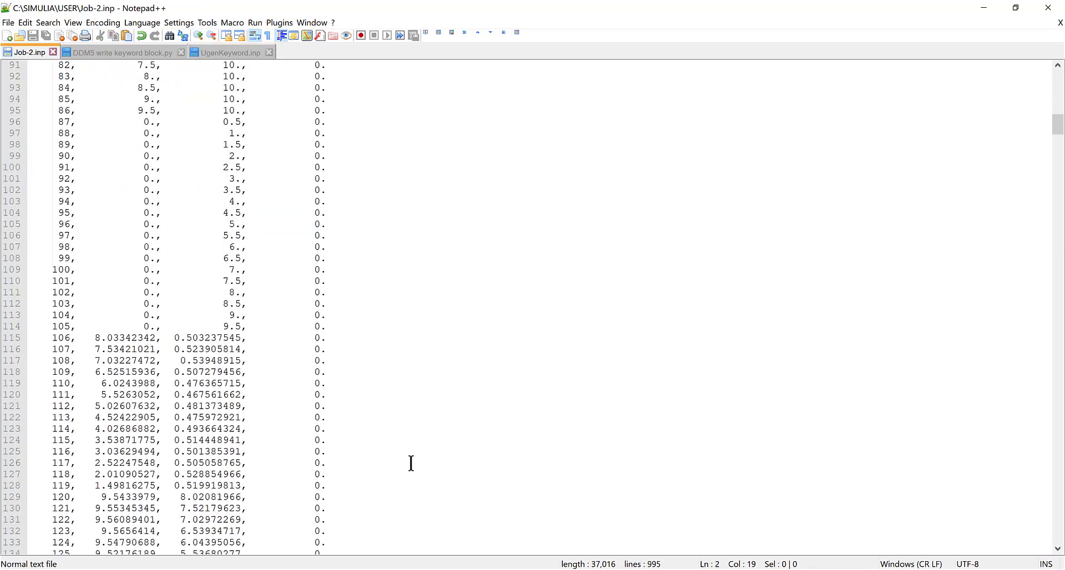
pyautogui.scroll(-20, 412, 458)
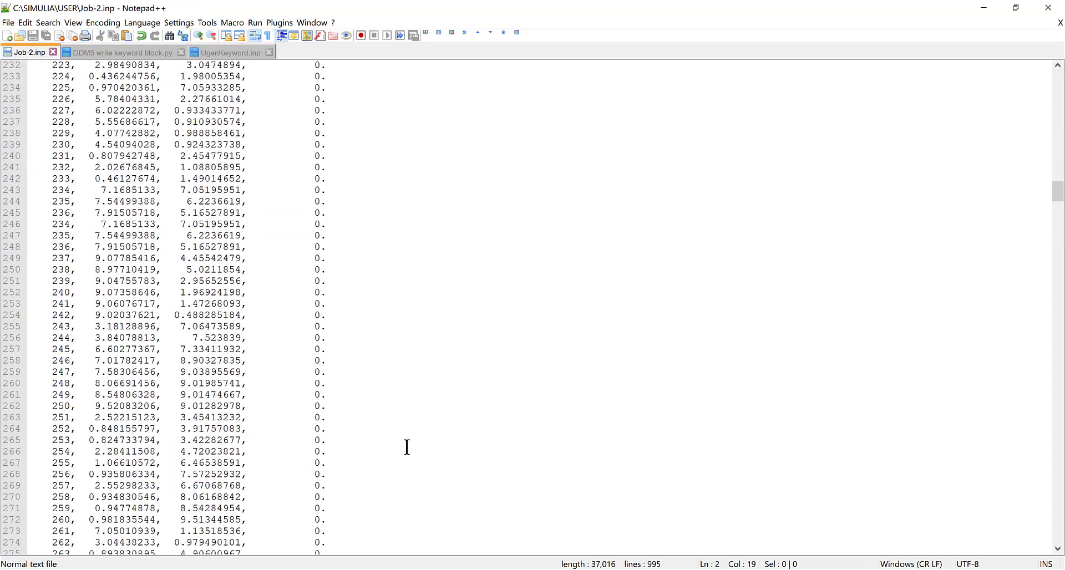
pyautogui.scroll(-20, 408, 447)
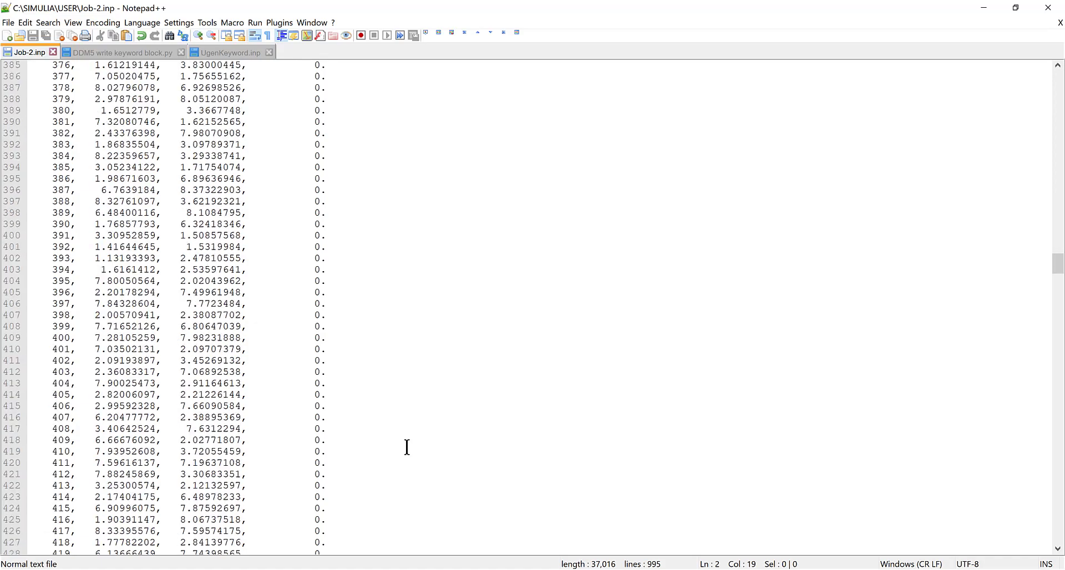
pyautogui.scroll(-20, 407, 447)
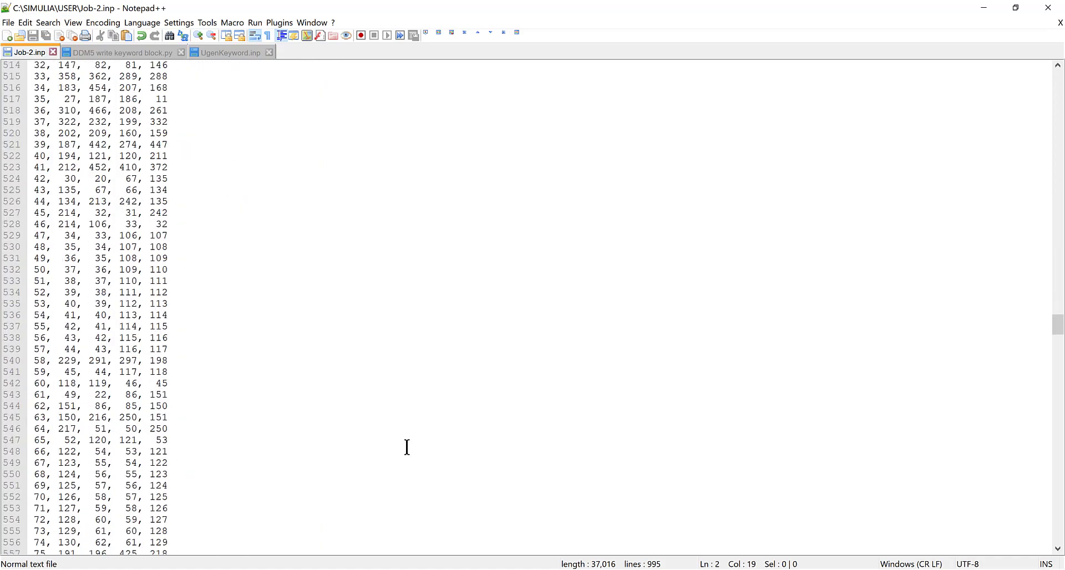
pyautogui.scroll(-20, 408, 447)
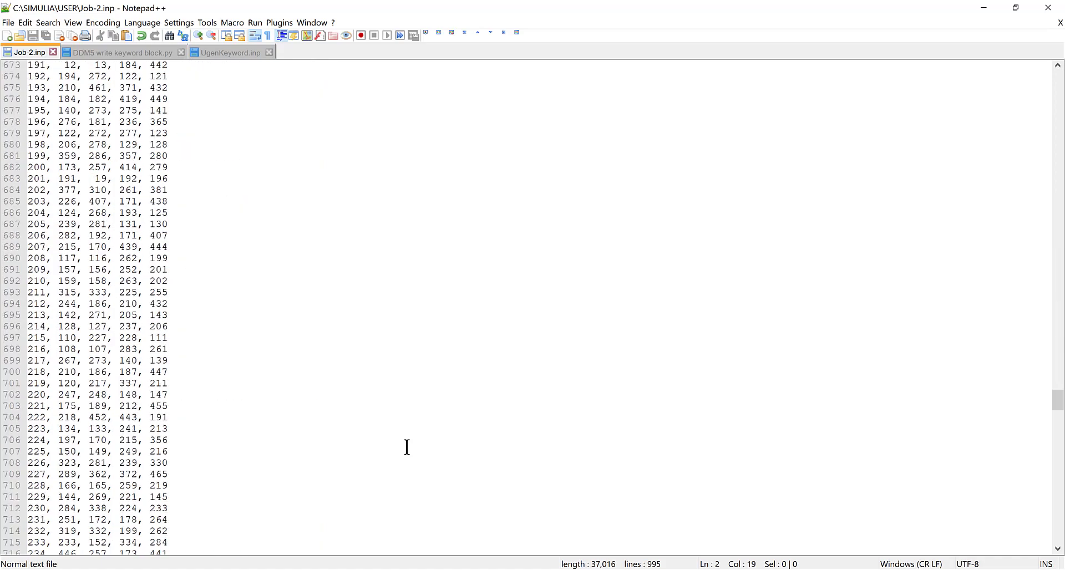
pyautogui.scroll(-20, 408, 447)
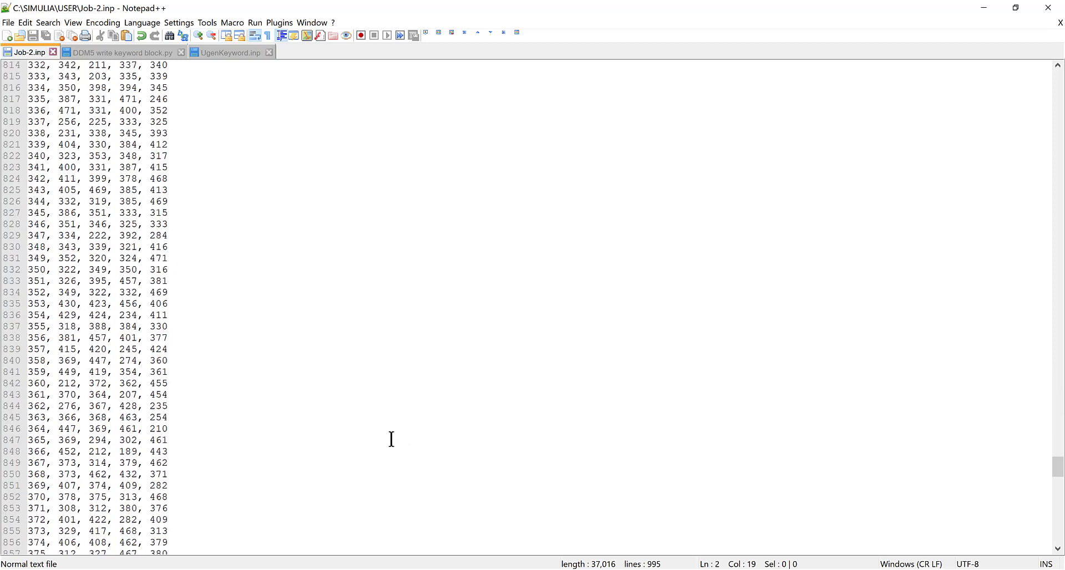
pyautogui.scroll(-18, 386, 434)
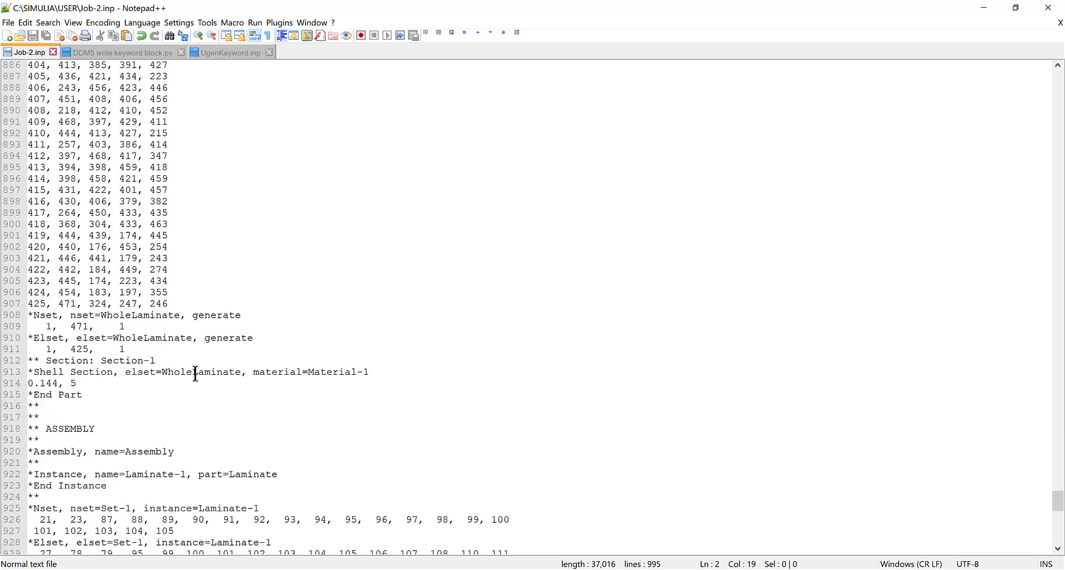
pyautogui.click(171, 359)
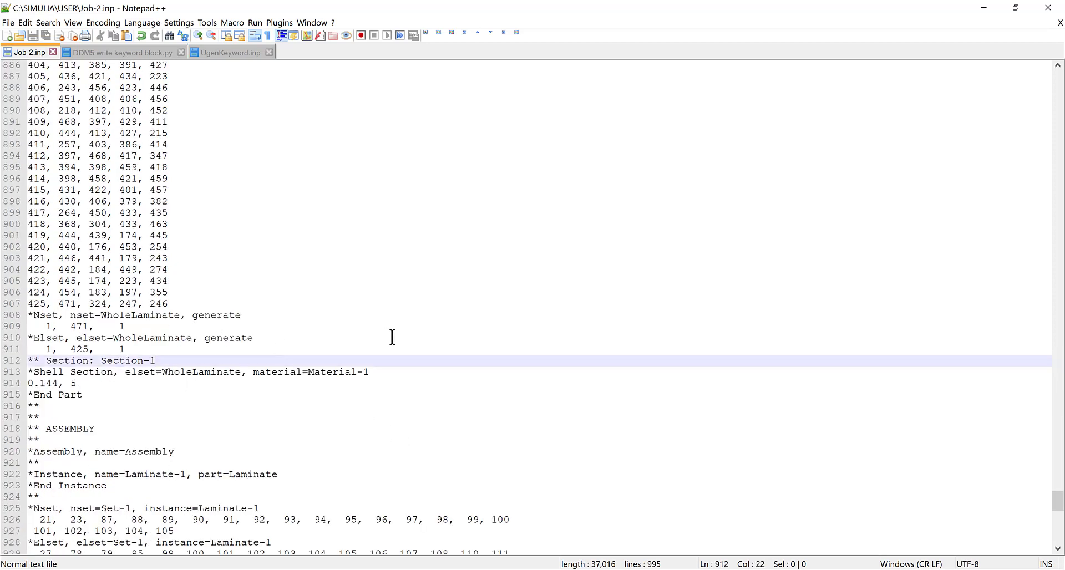
pyautogui.press('Right')
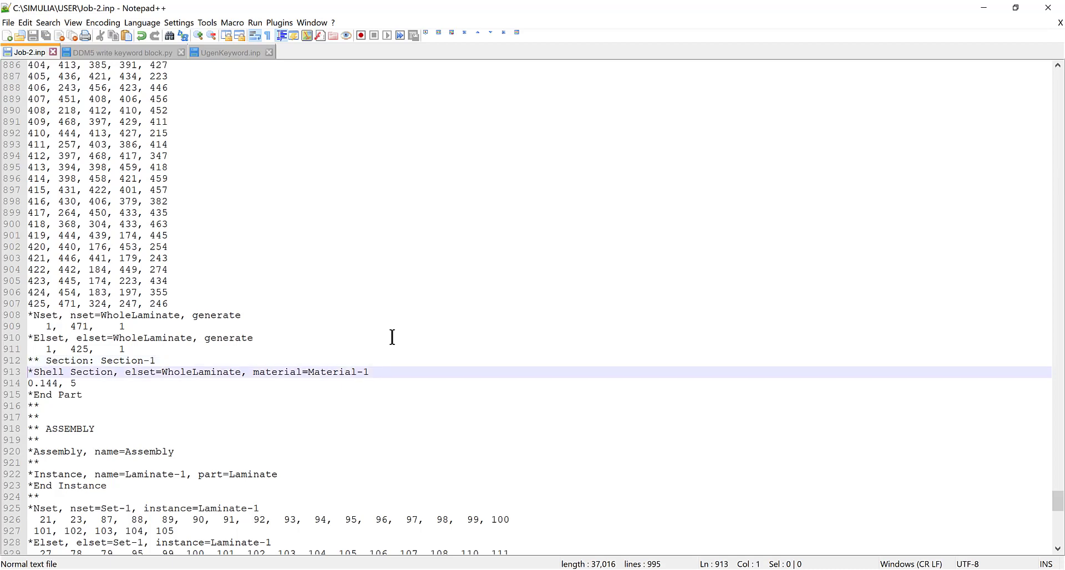
pyautogui.press('Down')
pyautogui.press('Up')
pyautogui.write('**')
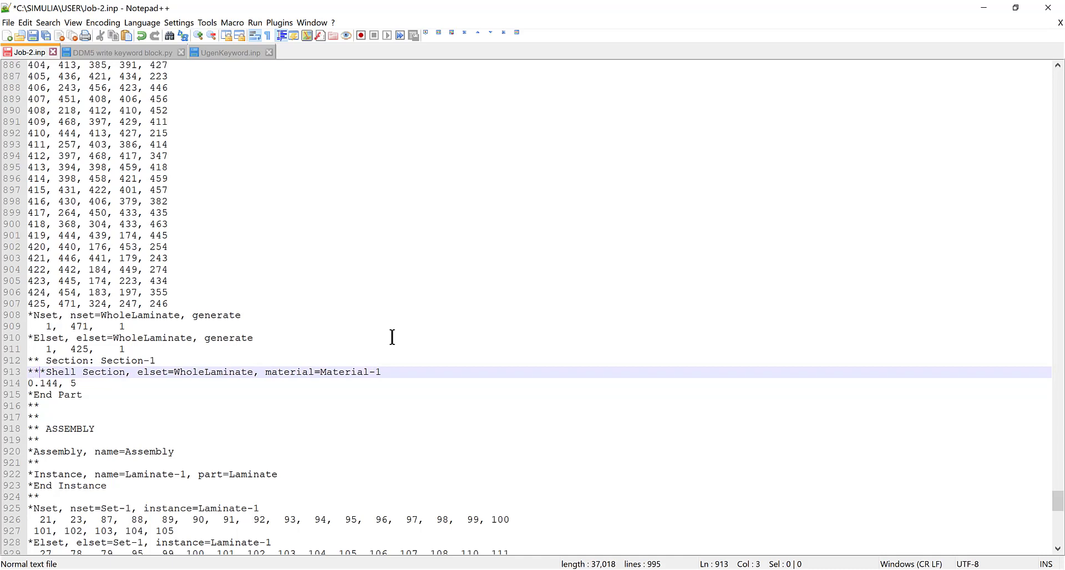
pyautogui.press('Down')
pyautogui.press('Left')
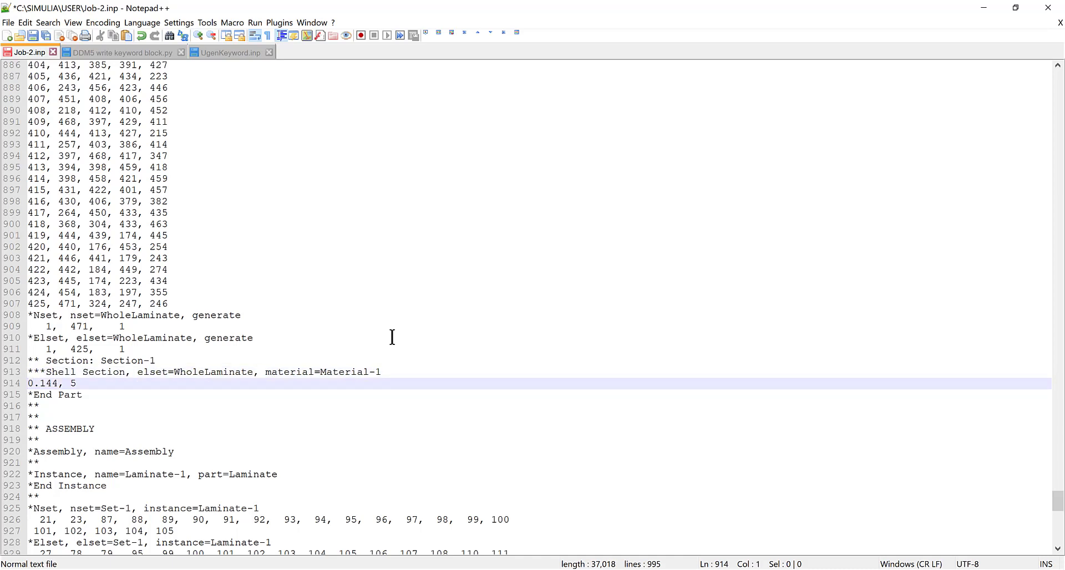
pyautogui.write('**')
# - Paste the copied *Shell General Section block immediately above *End Part and save Job-2.inp
pyautogui.press('Down')
pyautogui.press('Left')
pyautogui.press('Left')
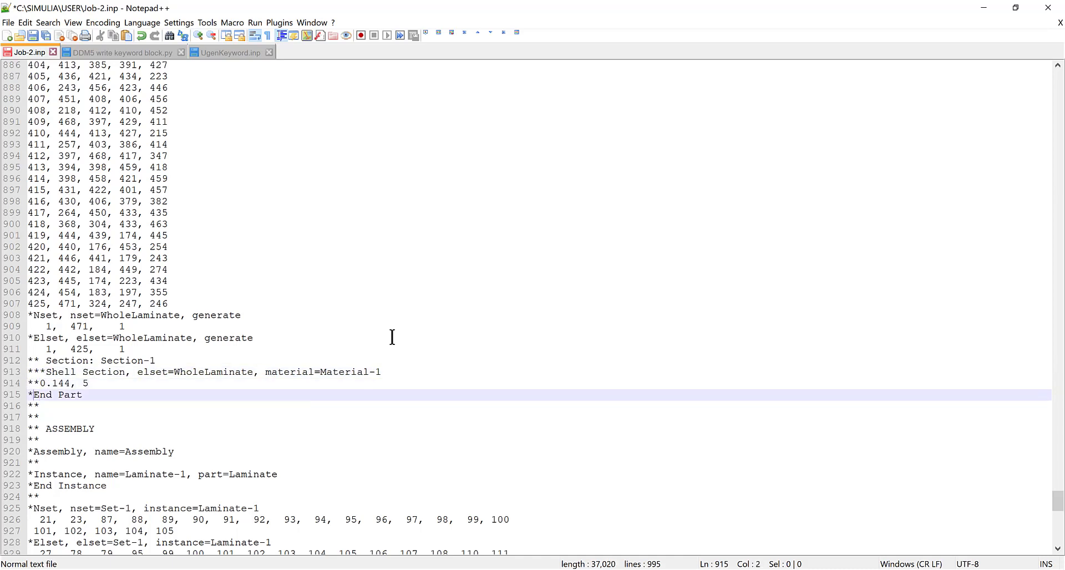
pyautogui.hotkey('ctrl', 'v')
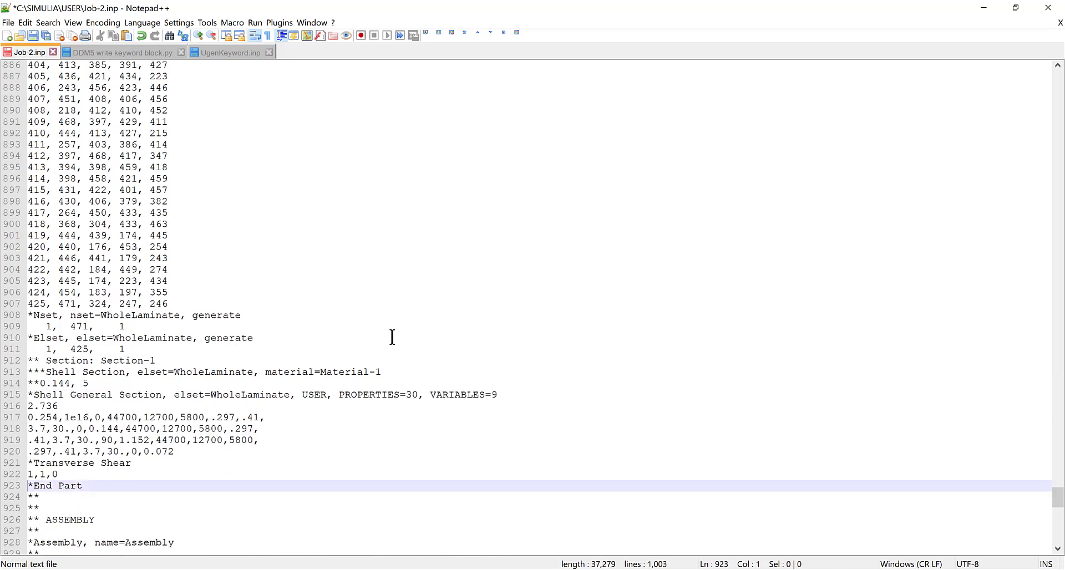
pyautogui.hotkey('ctrl', 's')
# - Examine the WholeLaminate node and element set definitions and compare their name with the elset in the *Shell General Section line
pyautogui.press('Up')
pyautogui.press('Up')
pyautogui.press('Up')
pyautogui.press('Up')
pyautogui.press('Up')
pyautogui.press('Up')
pyautogui.press('Up')
pyautogui.press('Up')
pyautogui.press('Up')
pyautogui.press('Up')
pyautogui.press('Up')
pyautogui.press('Up')
pyautogui.press('Up')
pyautogui.press('Up')
pyautogui.press('Up')
pyautogui.press('Up')
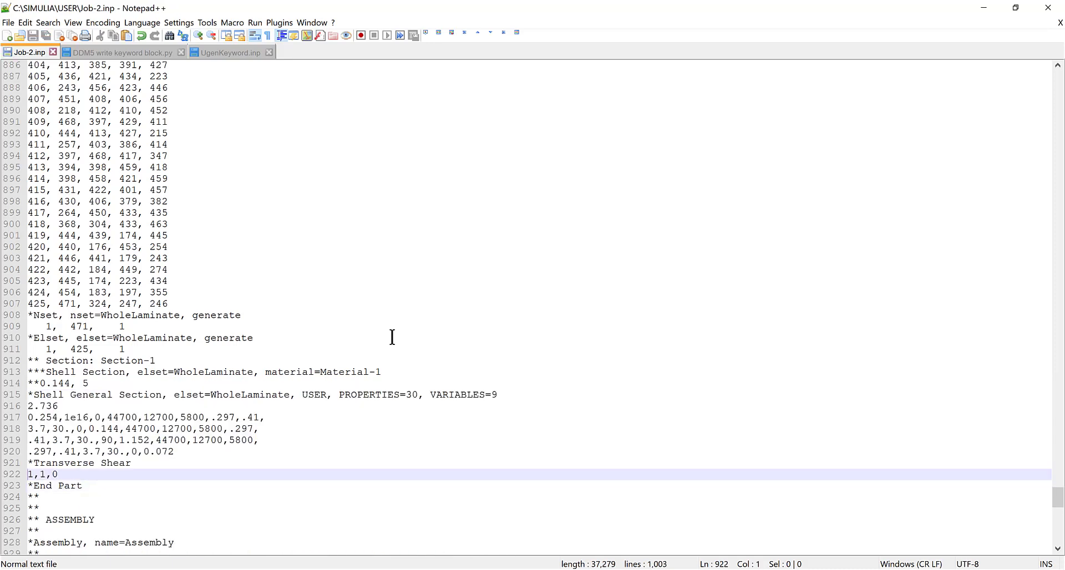
pyautogui.press('Down')
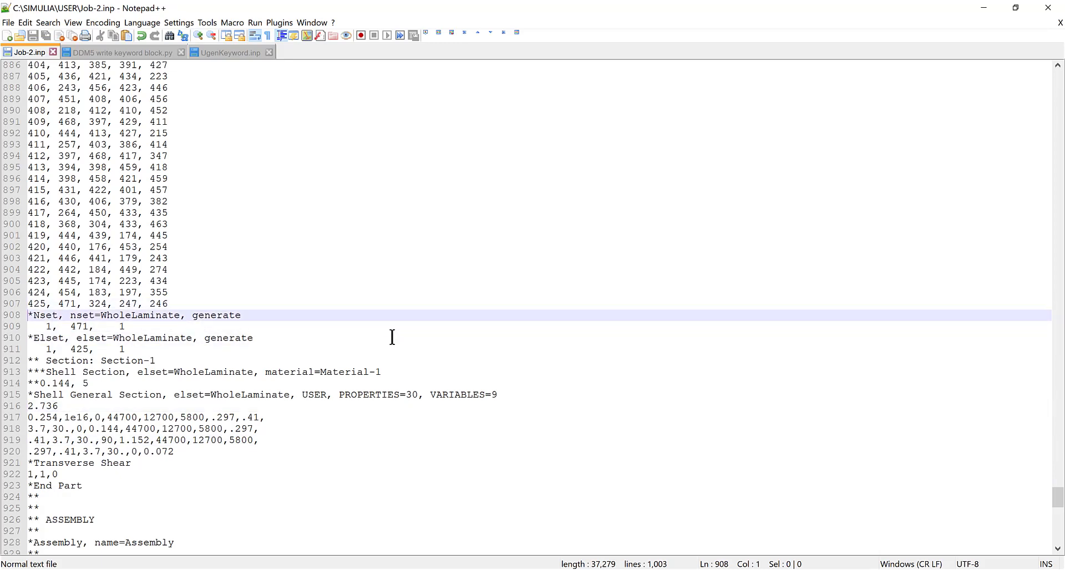
pyautogui.hotkey('shift', 'Down')
pyautogui.hotkey('shift', 'Down')
pyautogui.hotkey('shift', 'Down')
pyautogui.hotkey('shift', 'Down')
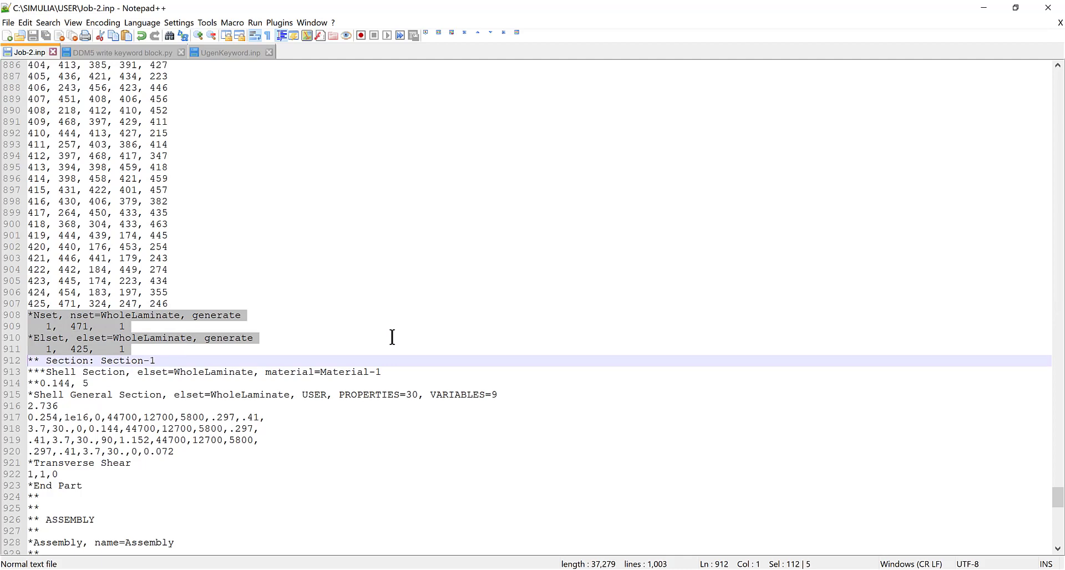
pyautogui.press('Down')
pyautogui.press('Down')
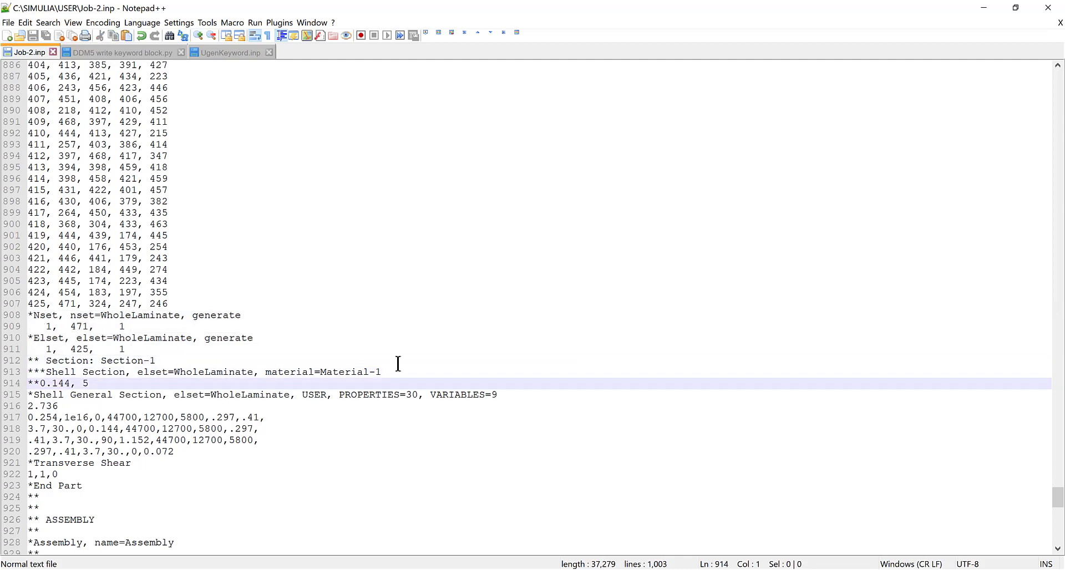
pyautogui.doubleClick(264, 394)
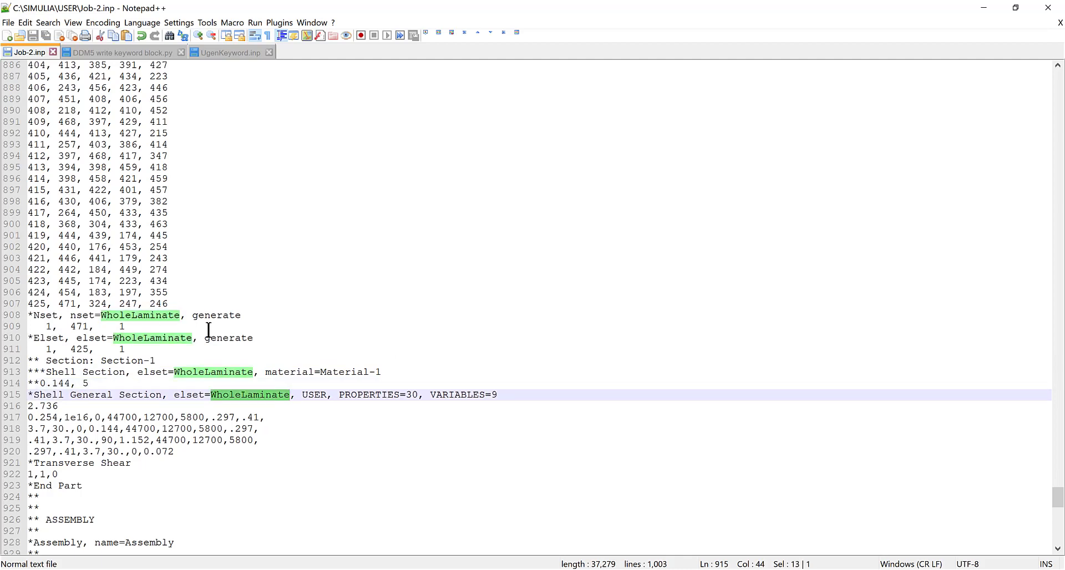
pyautogui.click(260, 334)
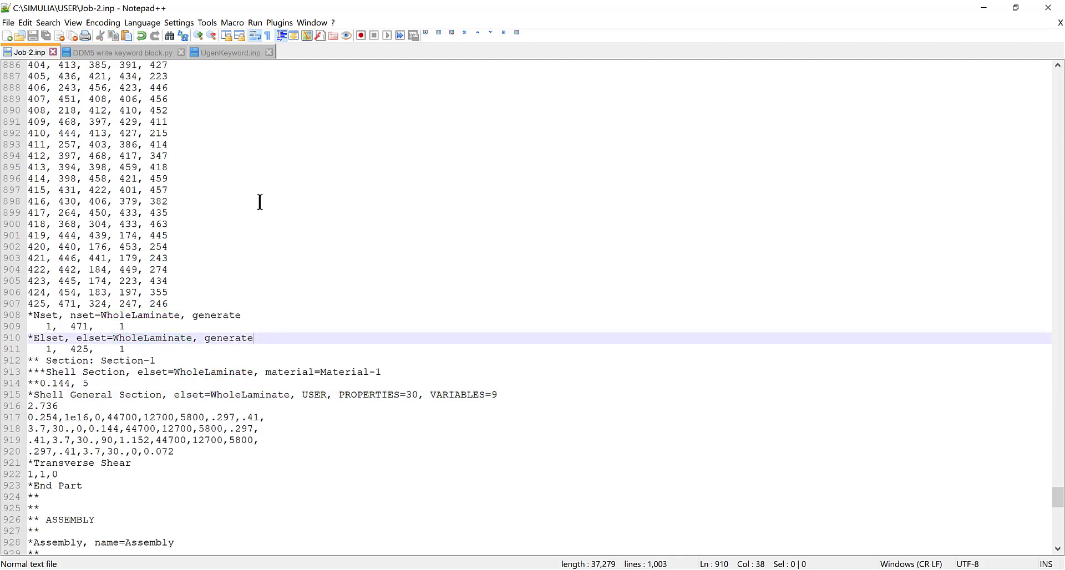
# - Copy the *Initial Conditions,type=SOLUTION, USER line from UgenKeyword.inp
pyautogui.click(231, 52)
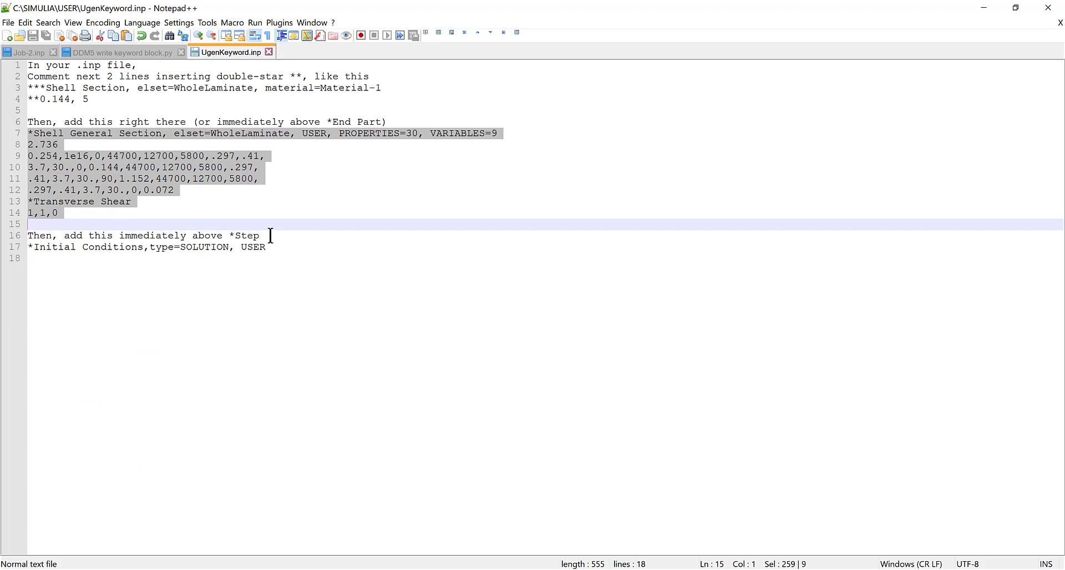
pyautogui.press('Down')
pyautogui.press('Down')
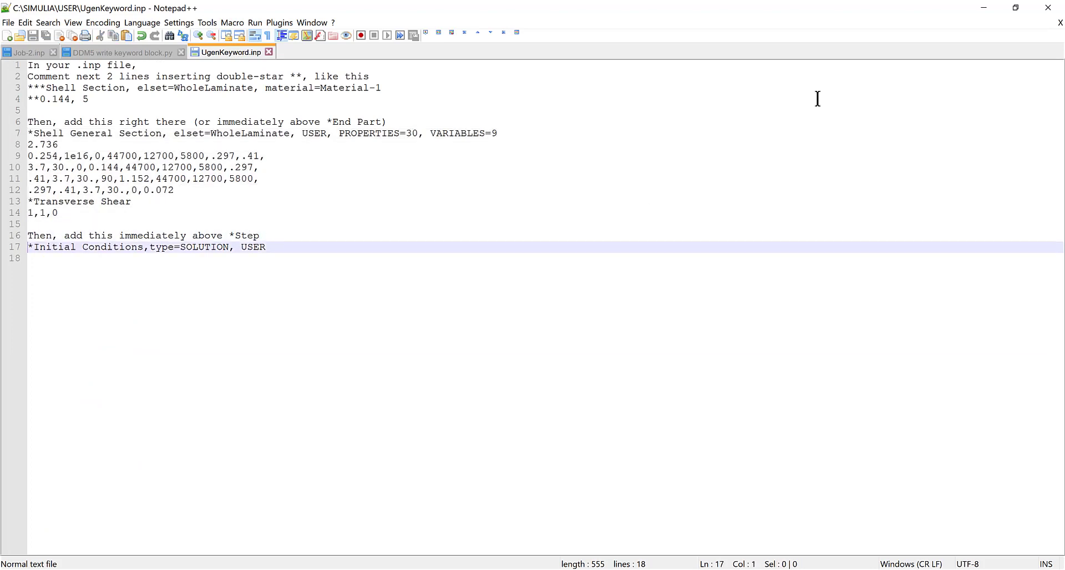
pyautogui.hotkey('shift', 'Down')
pyautogui.hotkey('ctrl', 'c')
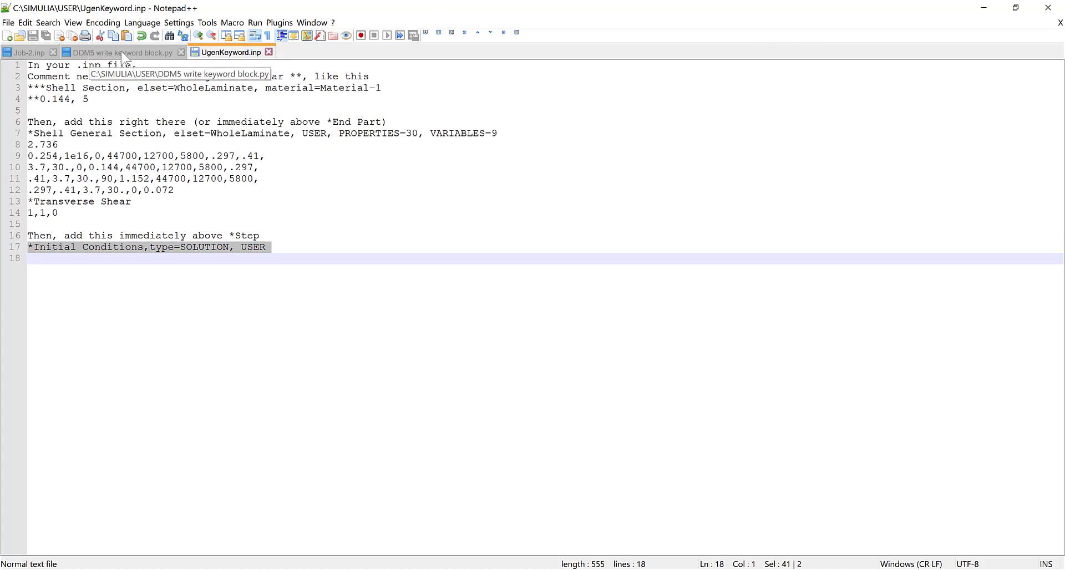
# - Paste the copied *Initial Conditions,type=SOLUTION, USER line immediately above the *Step line in Job-2.inp and save the file
pyautogui.click(34, 54)
pyautogui.scroll(-6, 189, 325)
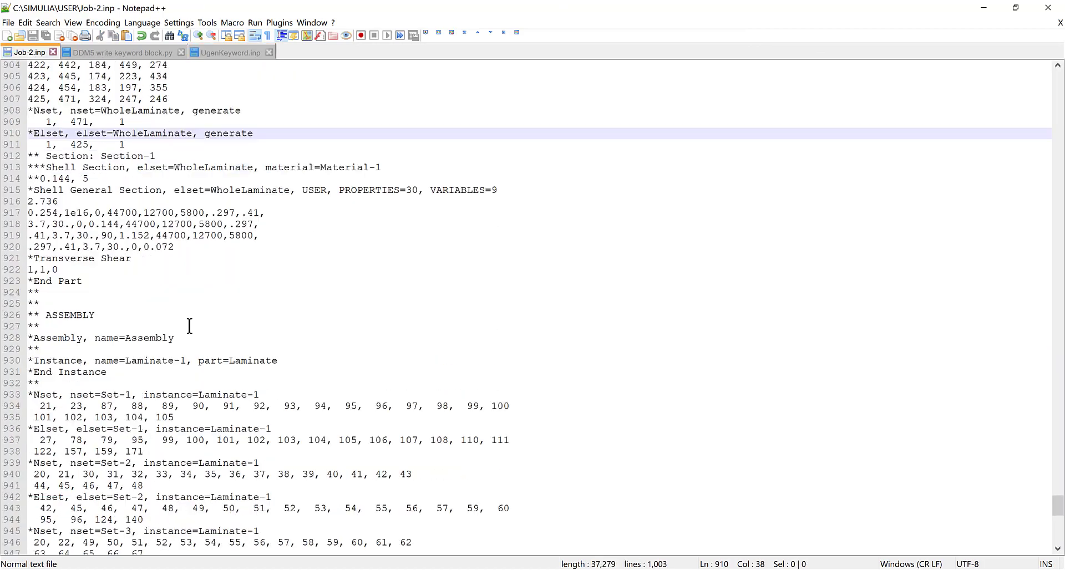
pyautogui.scroll(-7, 189, 325)
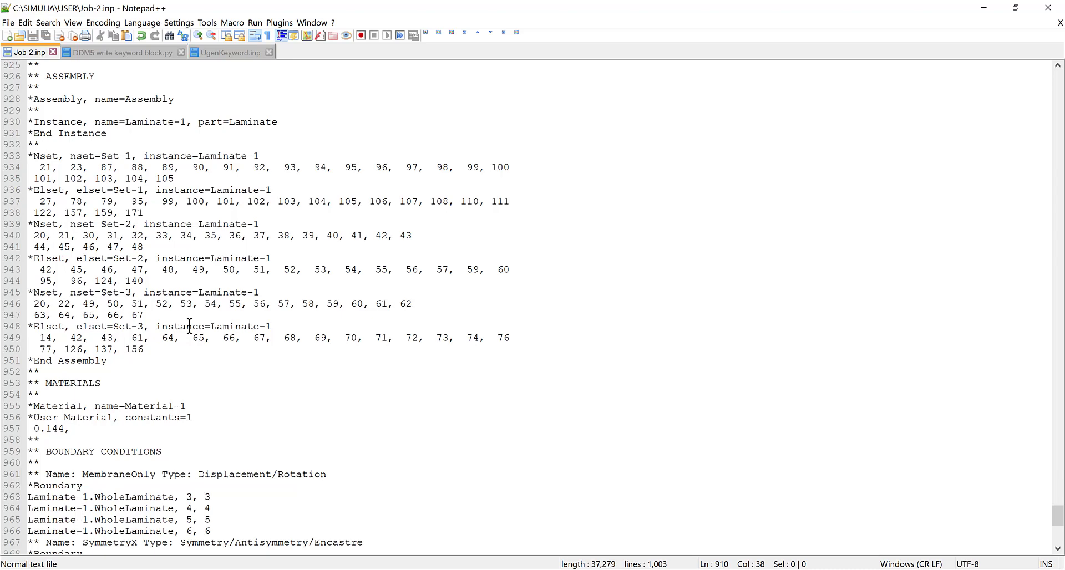
pyautogui.scroll(-7, 190, 325)
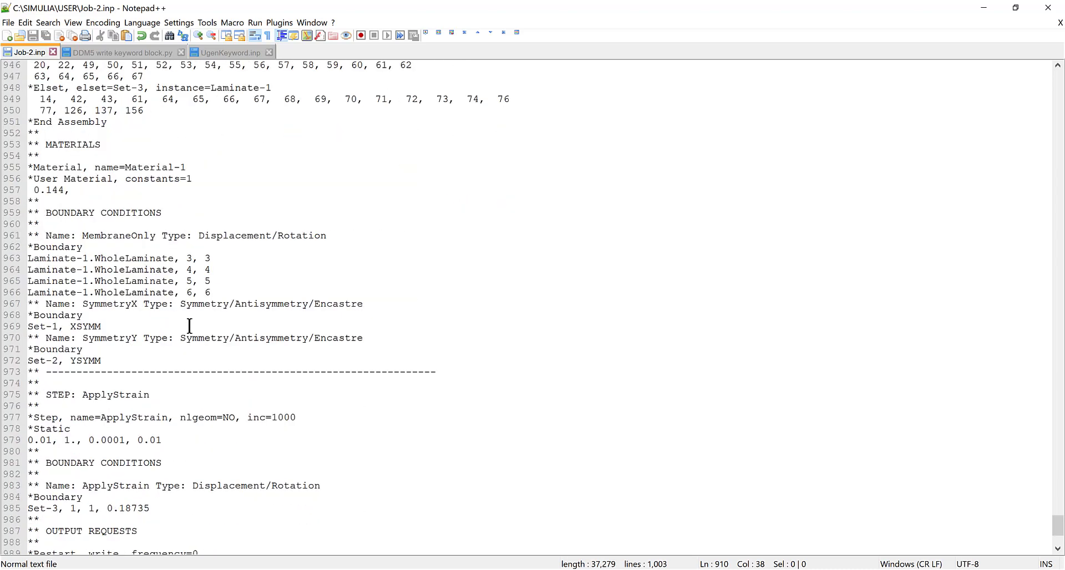
pyautogui.click(97, 404)
pyautogui.press('Right')
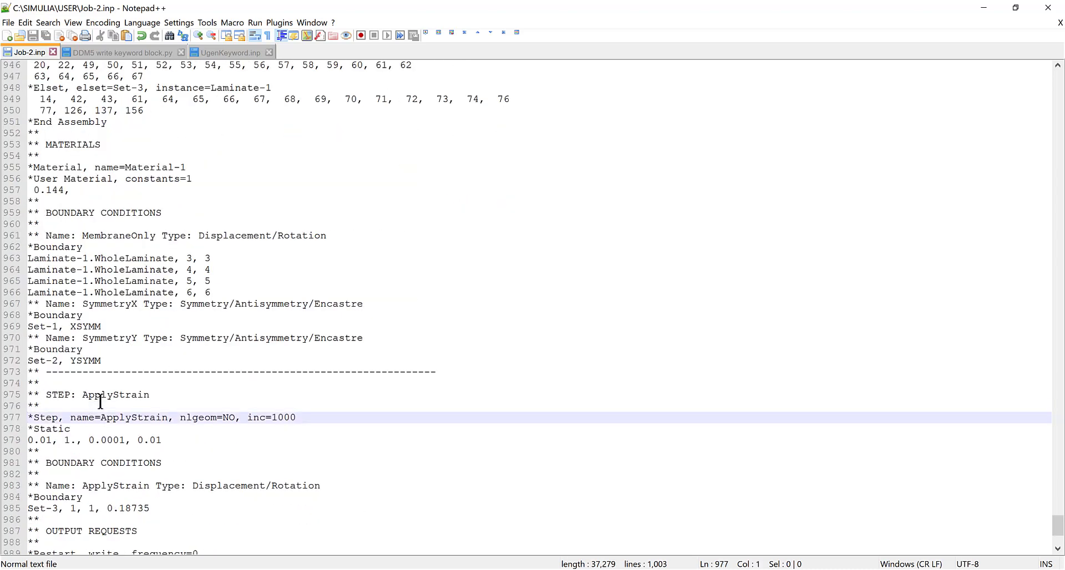
pyautogui.hotkey('ctrl', 'v')
pyautogui.hotkey('shift', 'Up')
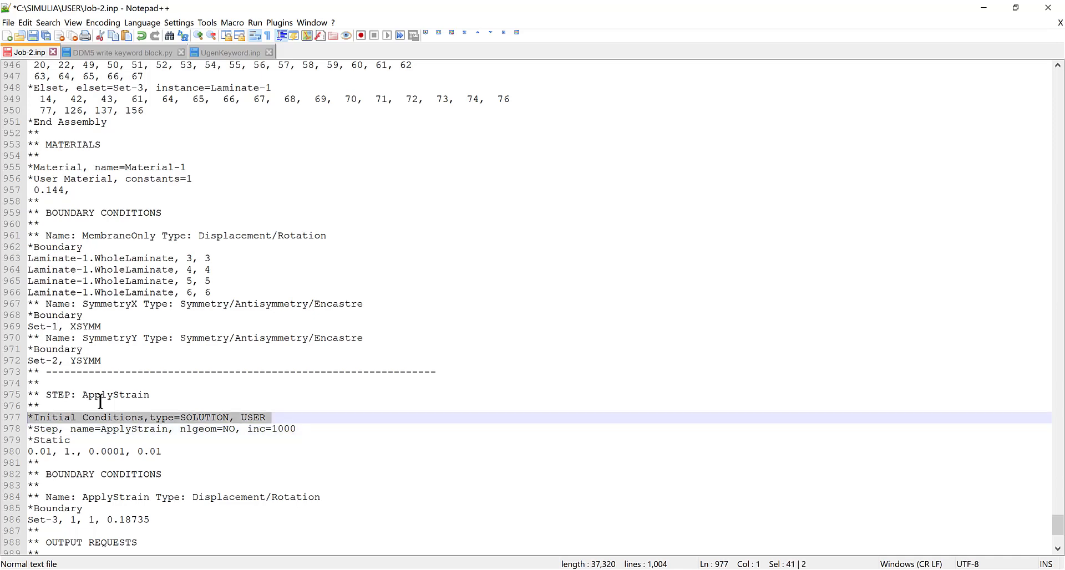
pyautogui.hotkey('ctrl', 's')
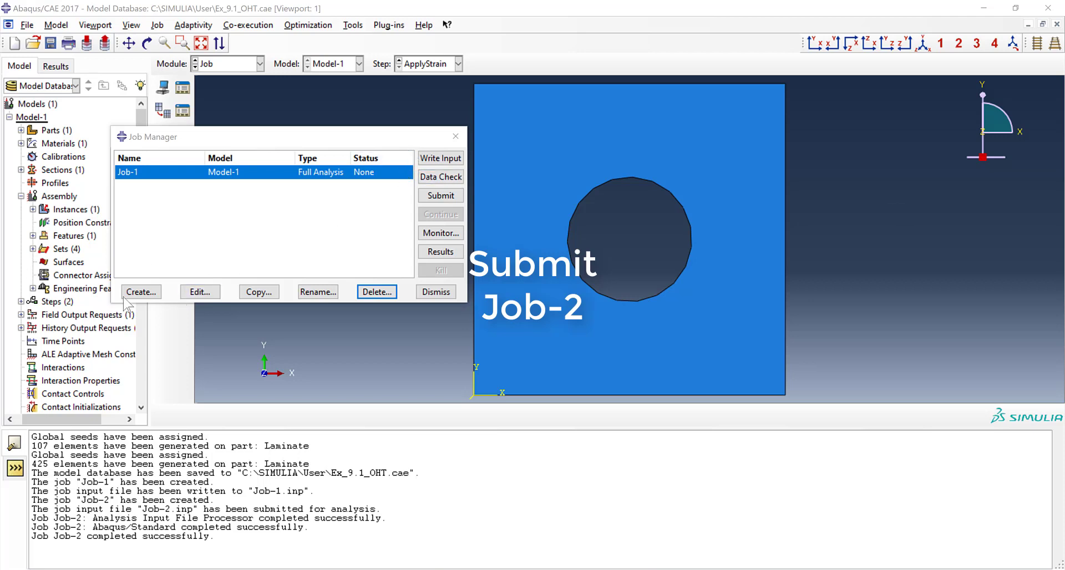
# - In Abaqus/CAE, create the job Job-2 with an input file as its source, using Job-2.inp from the User directory
pyautogui.click(141, 292)
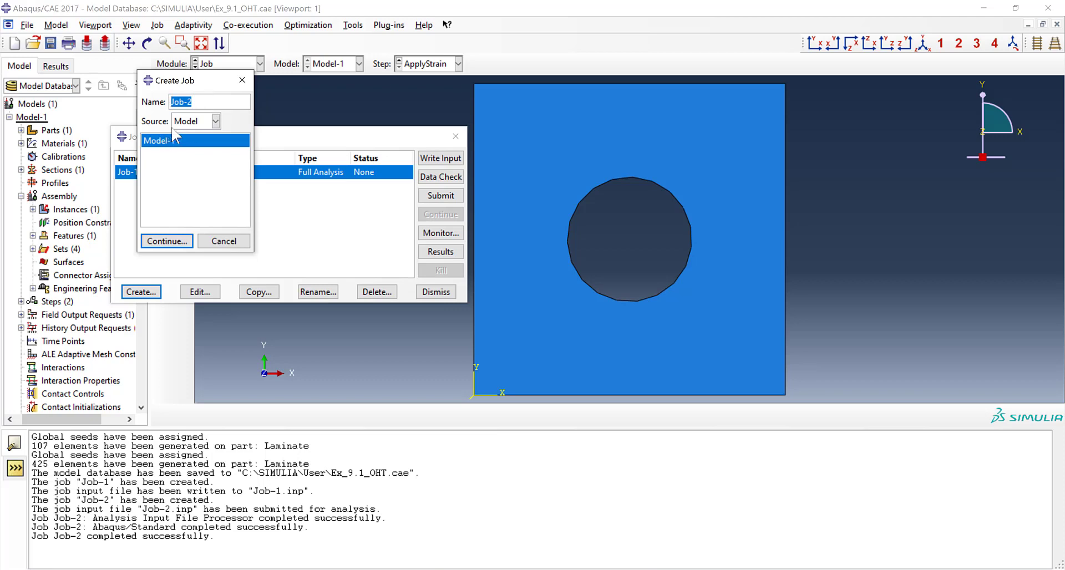
pyautogui.click(215, 121)
pyautogui.click(210, 151)
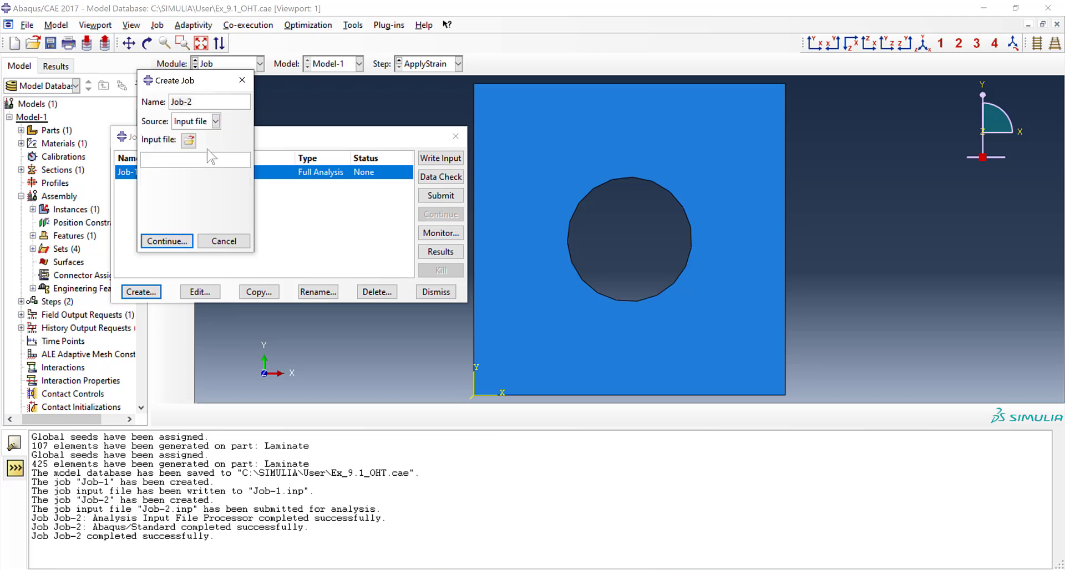
pyautogui.click(188, 140)
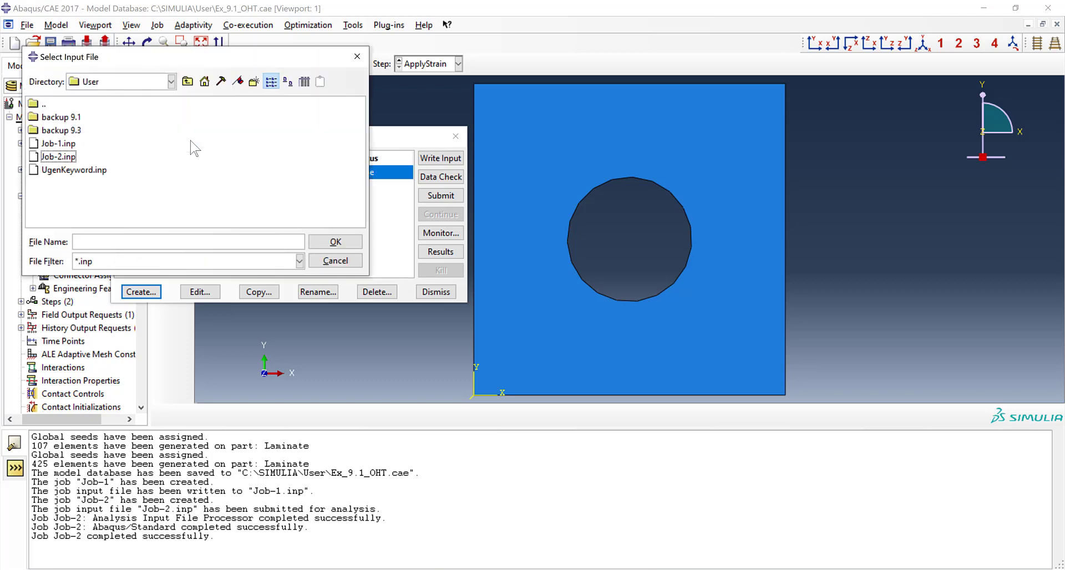
pyautogui.click(61, 157)
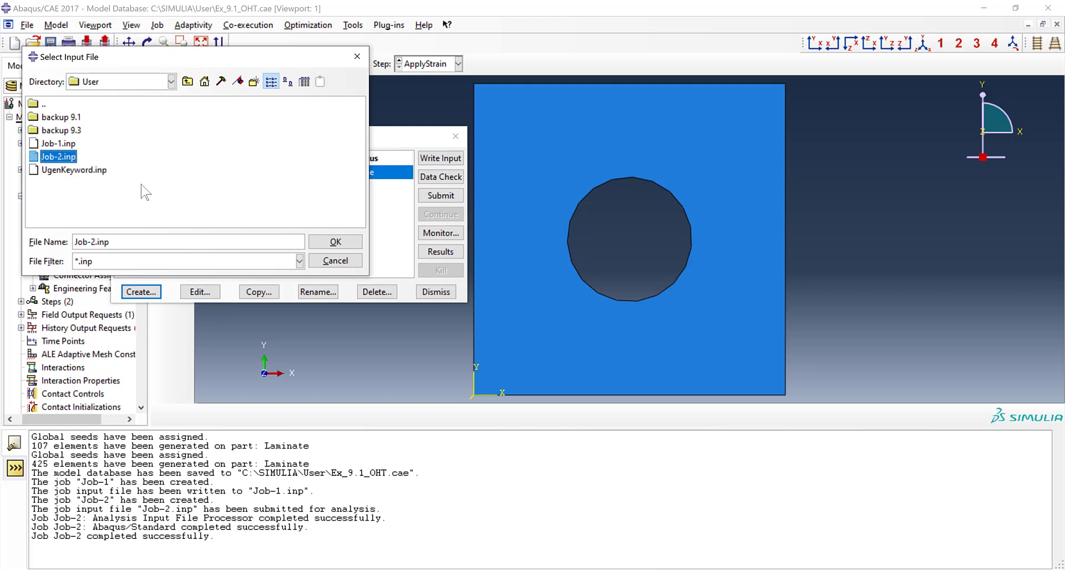
pyautogui.click(319, 244)
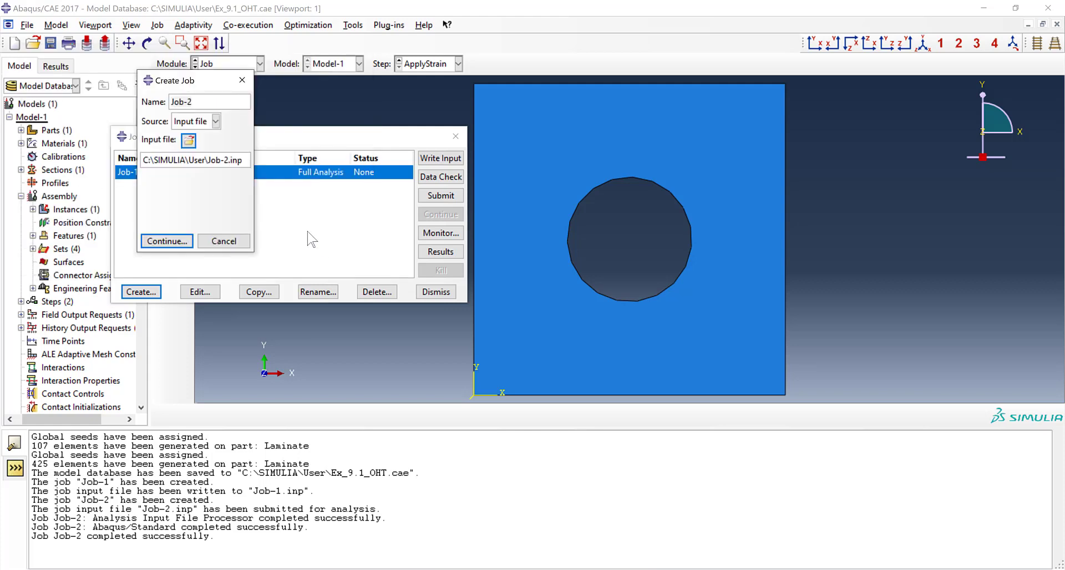
pyautogui.click(167, 241)
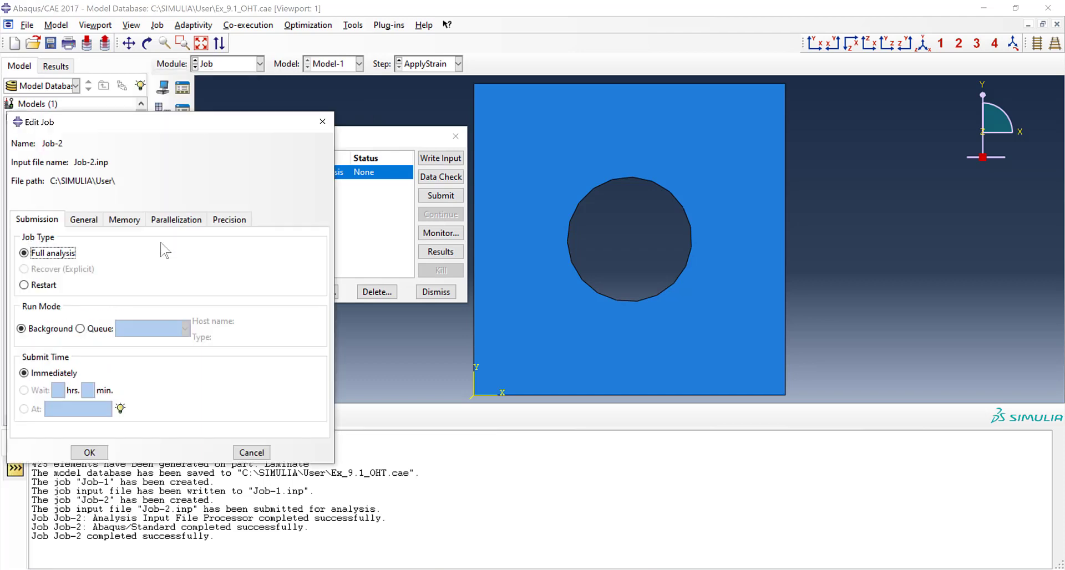
# - Assign DDM5-ugens-std.obj as Job-2's user subroutine file and submit the job for analysis
pyautogui.click(83, 219)
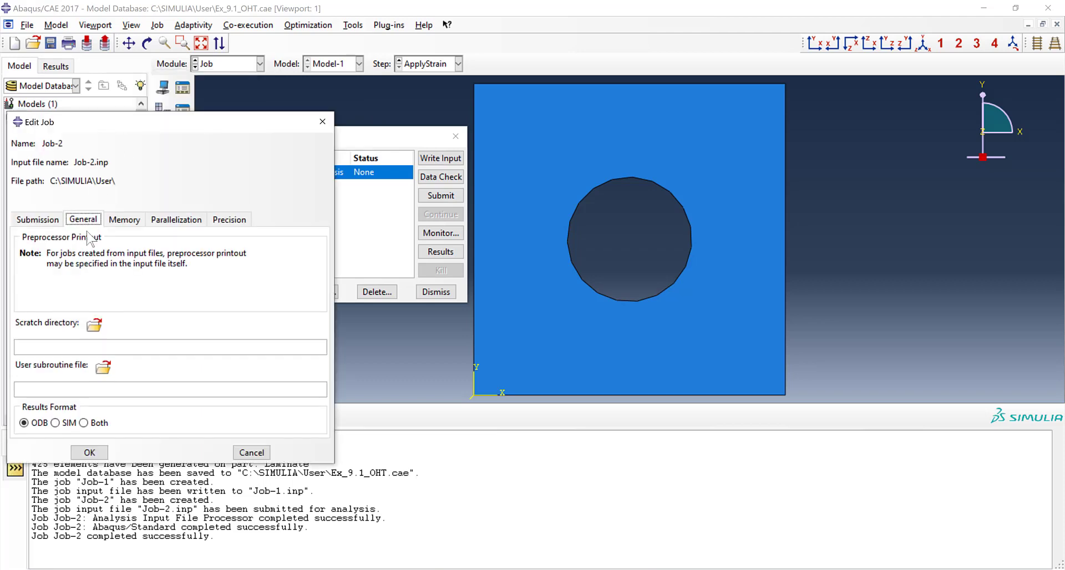
pyautogui.click(103, 367)
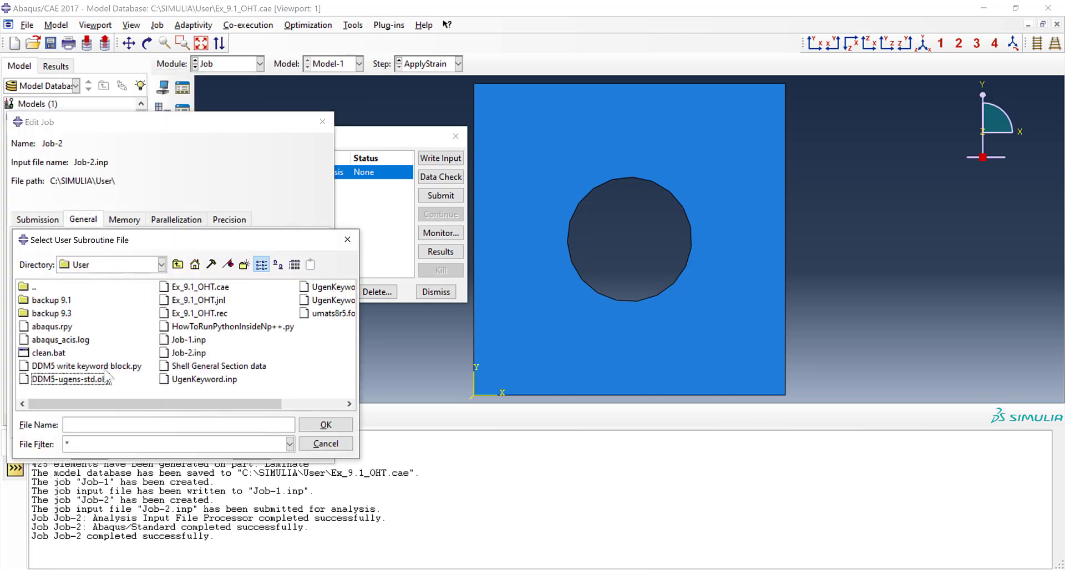
pyautogui.click(70, 379)
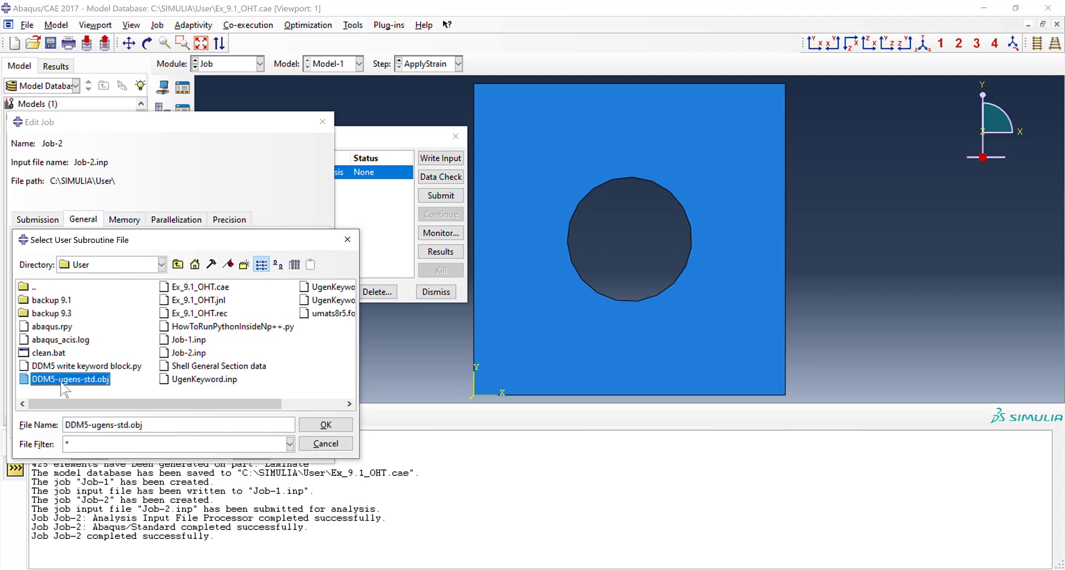
pyautogui.click(326, 425)
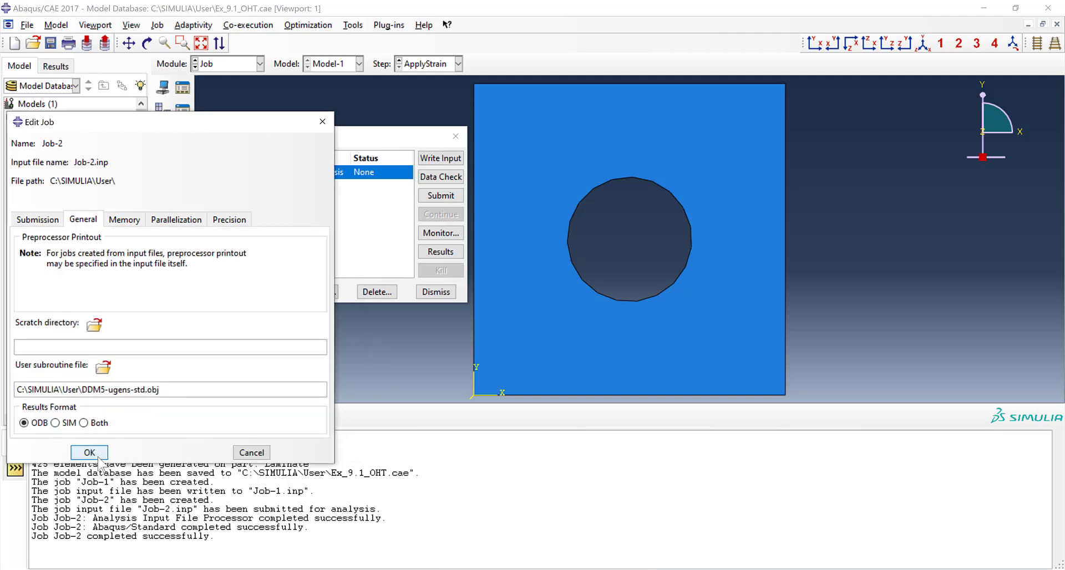
pyautogui.click(89, 453)
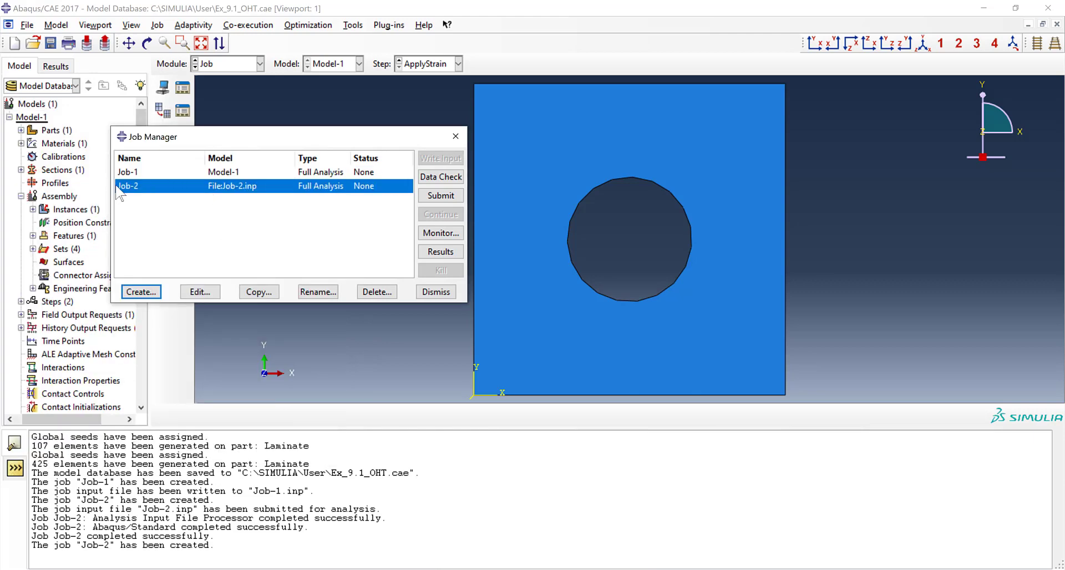
pyautogui.click(438, 197)
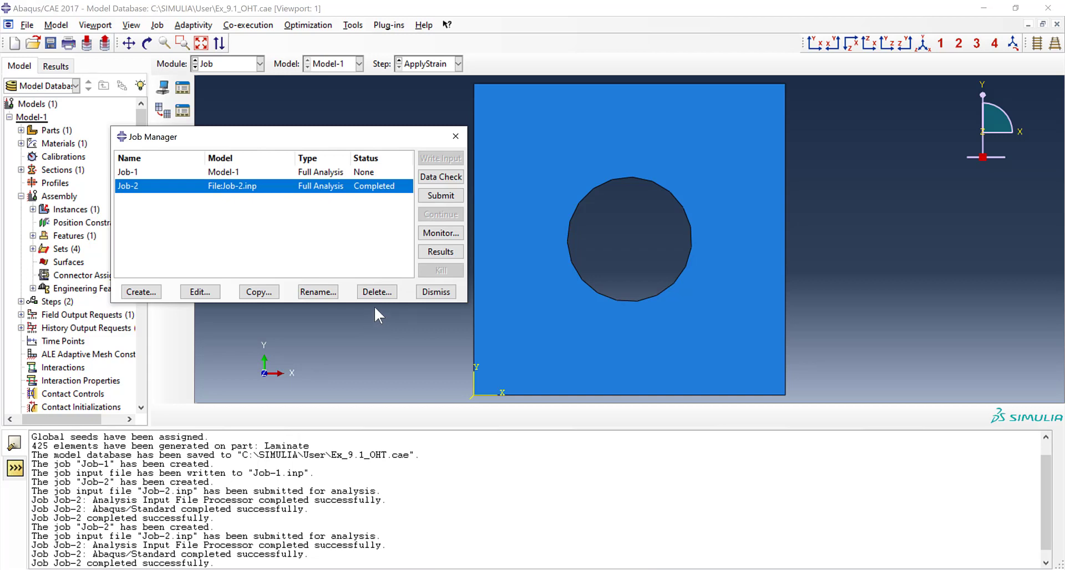
# - Open the Job-2 results in the XY view and display the SDV1 and SDV4 contours on the deformed laminate
pyautogui.click(441, 252)
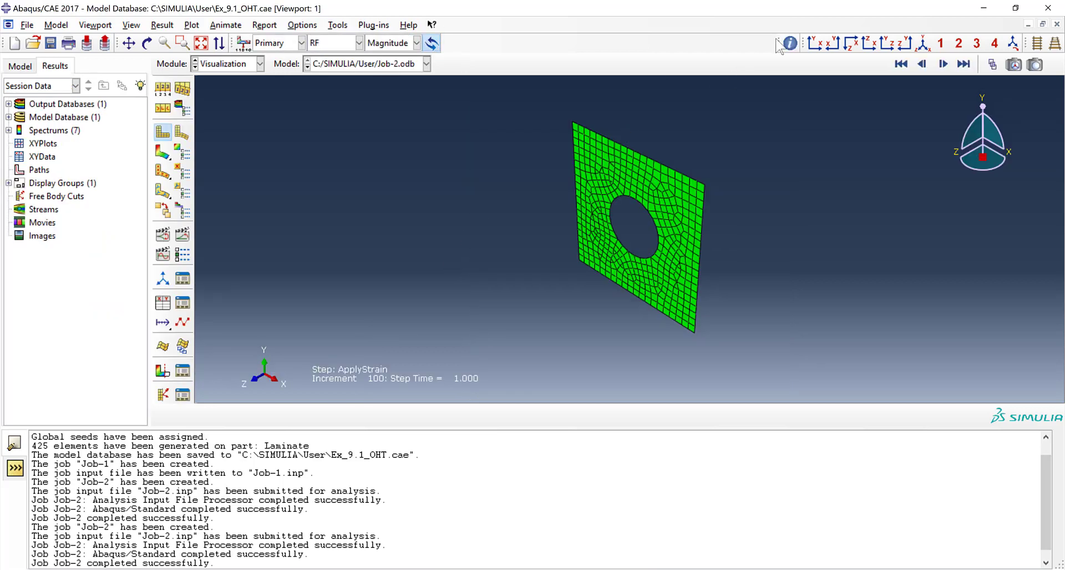
pyautogui.click(814, 42)
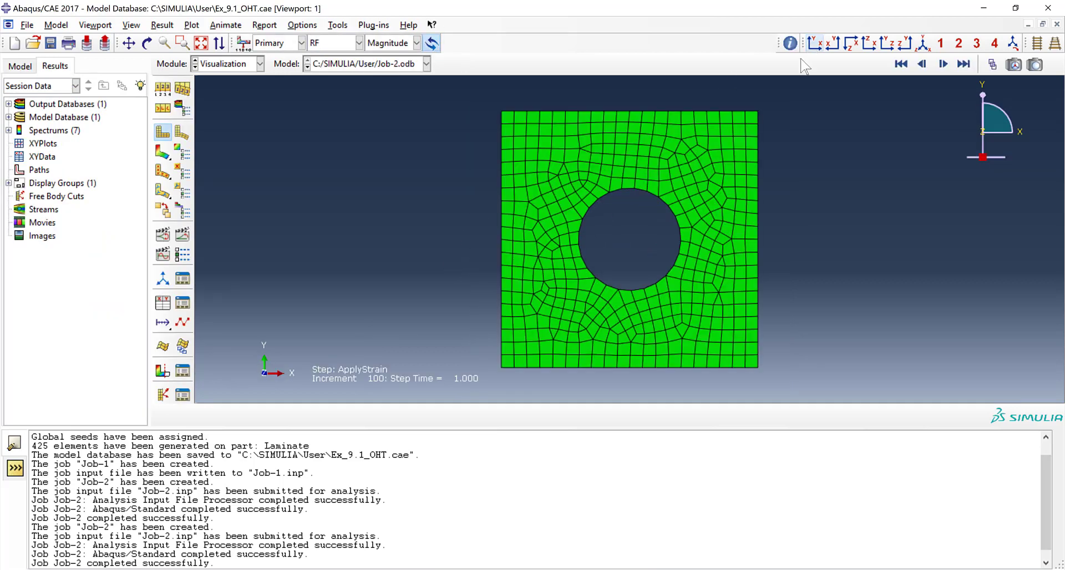
pyautogui.click(344, 43)
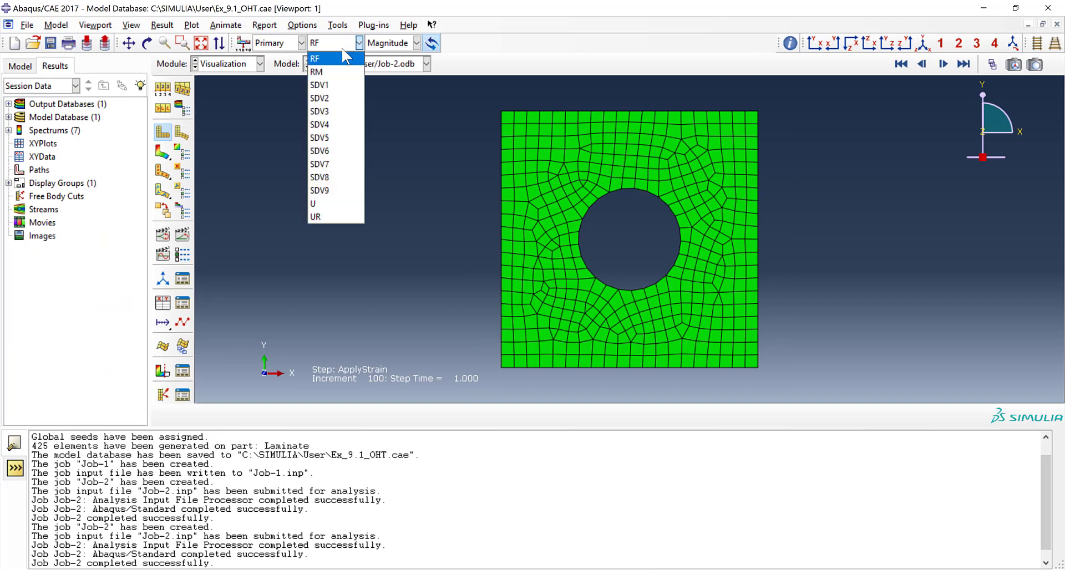
pyautogui.click(337, 85)
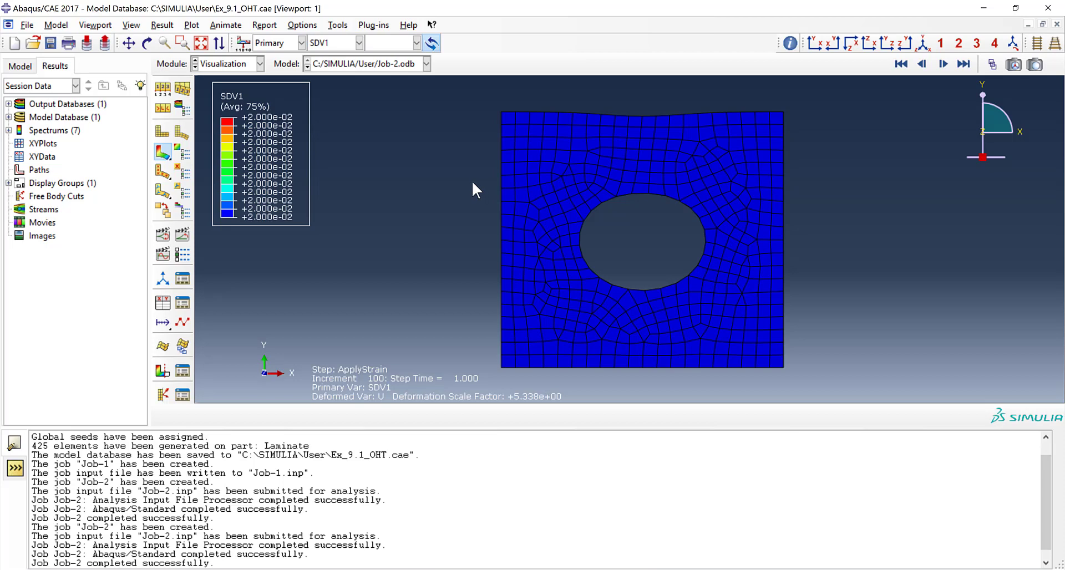
pyautogui.click(333, 43)
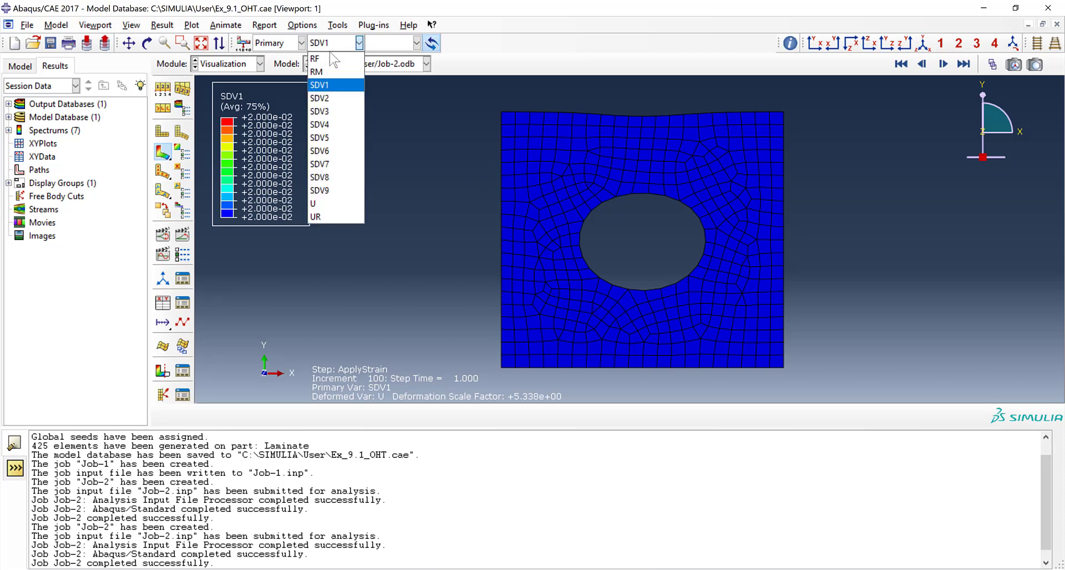
pyautogui.click(326, 125)
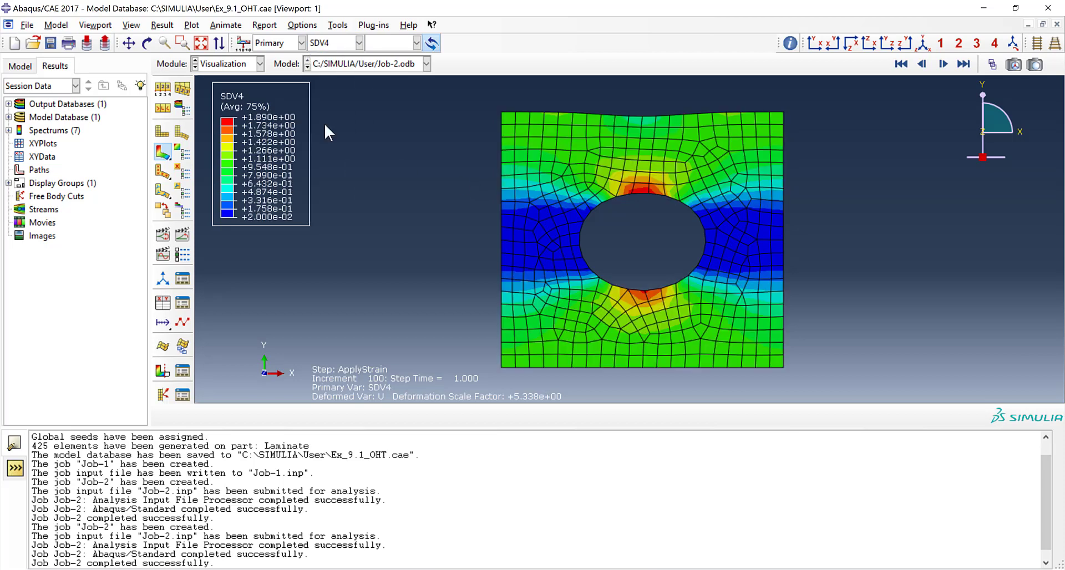